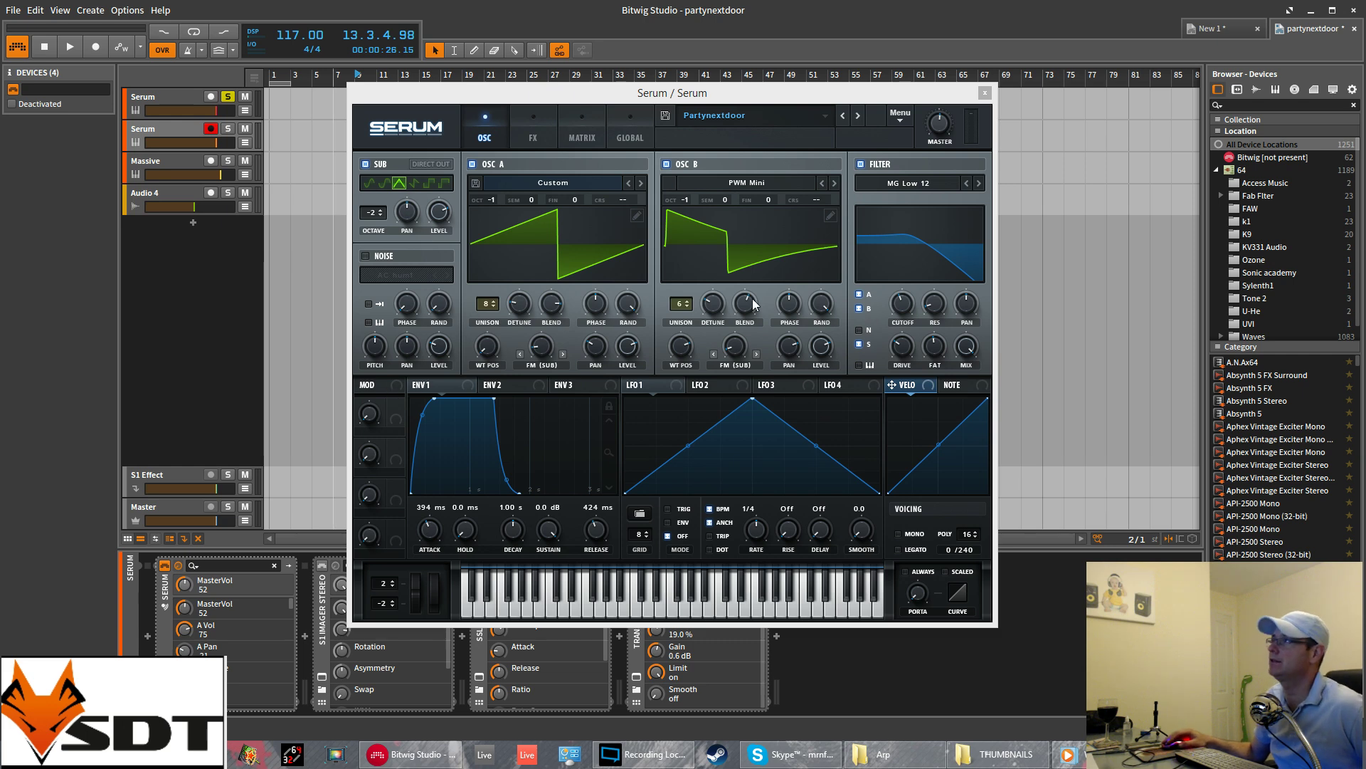
- Play the clip on the first Serum track to audition the Partynextdoor preset
left_click_drag(528, 88, 506, 198)
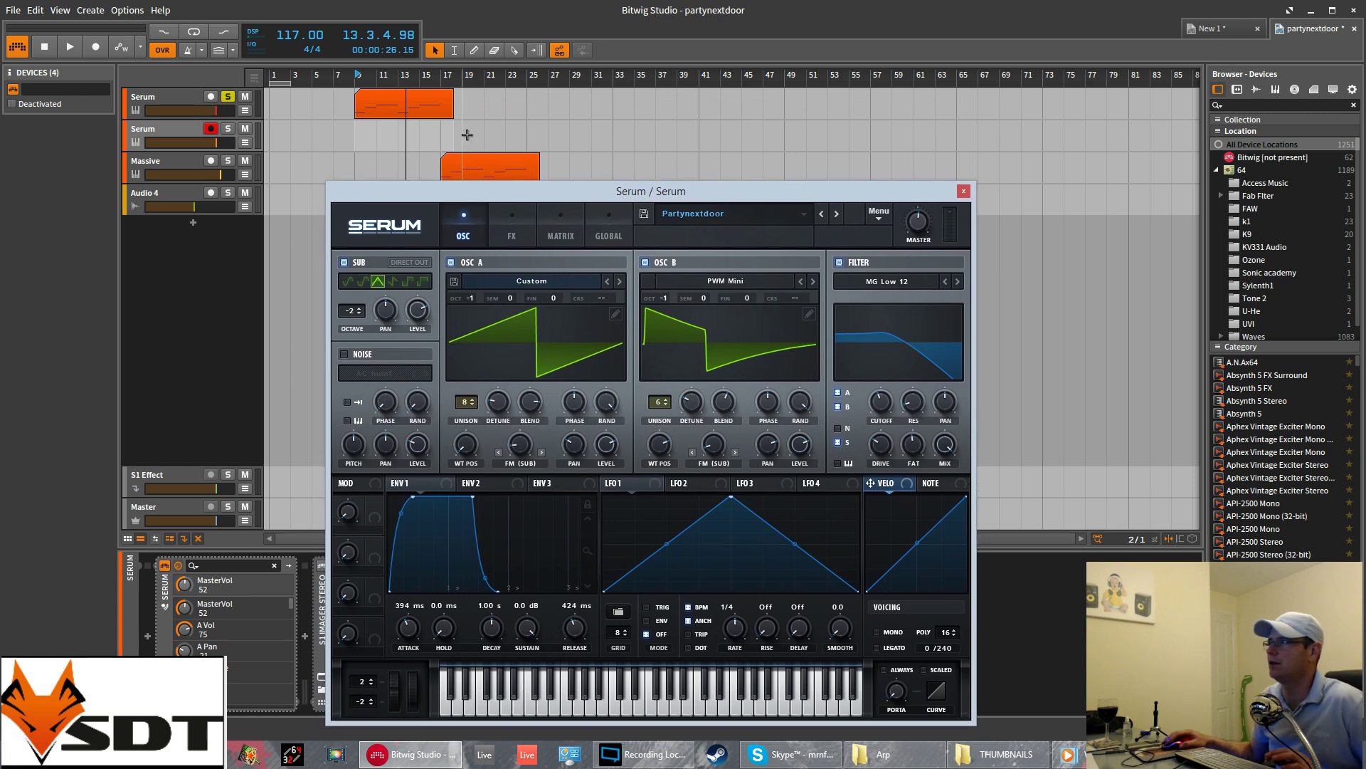
left_click(368, 89)
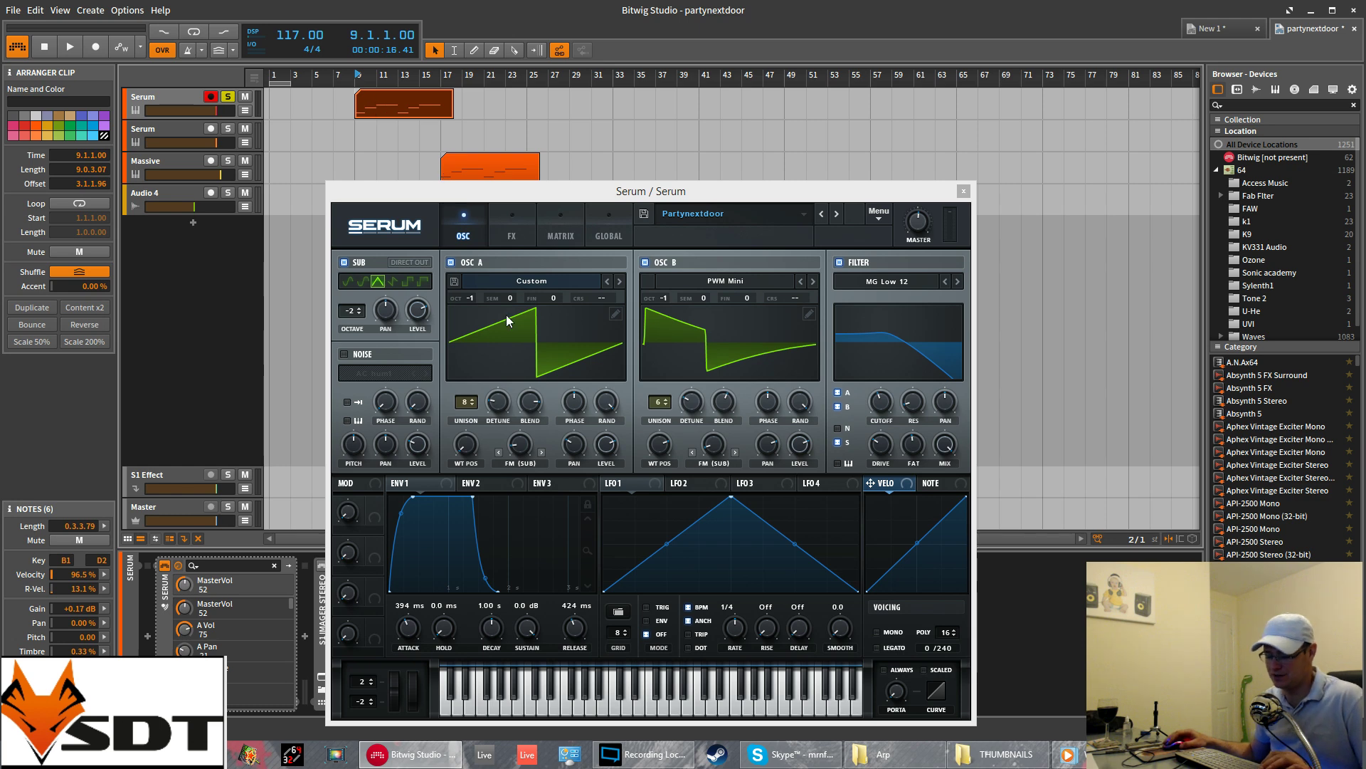
key("space")
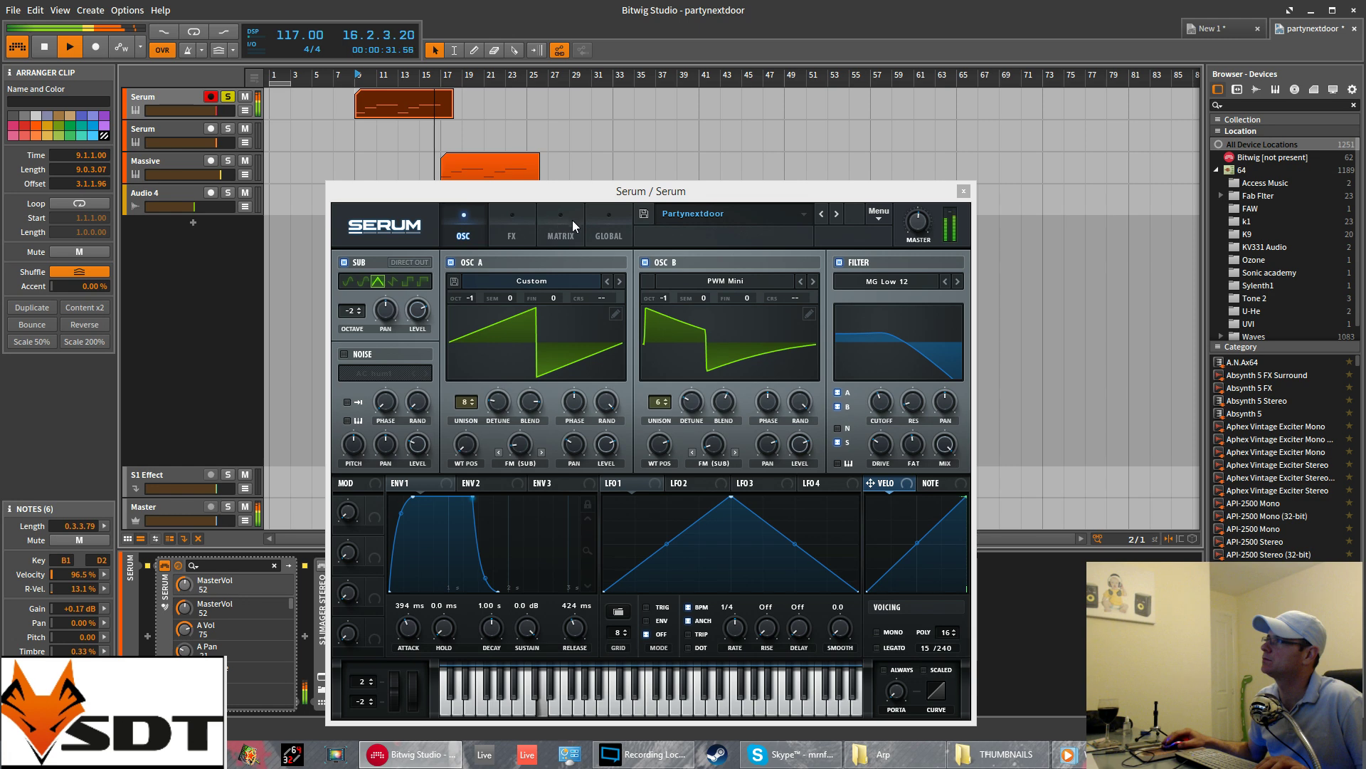
key("space")
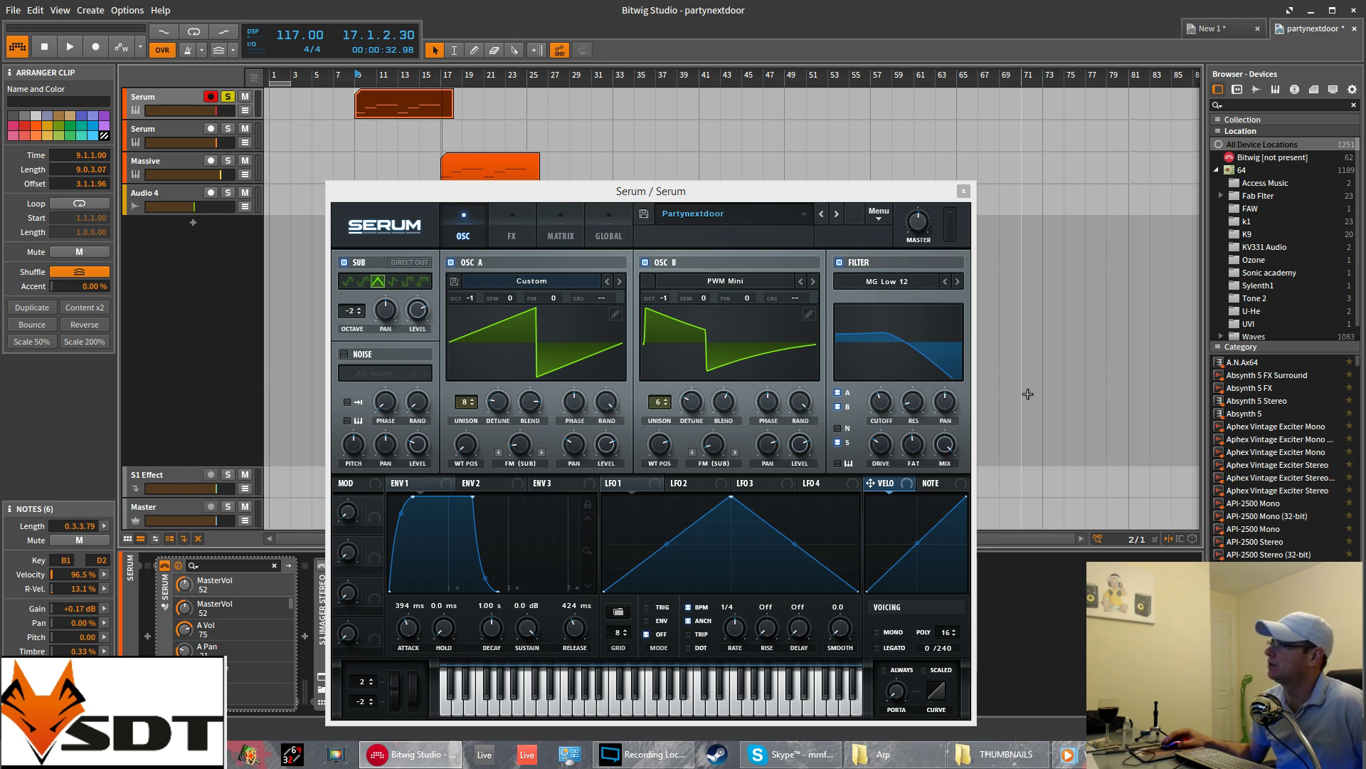
key("space")
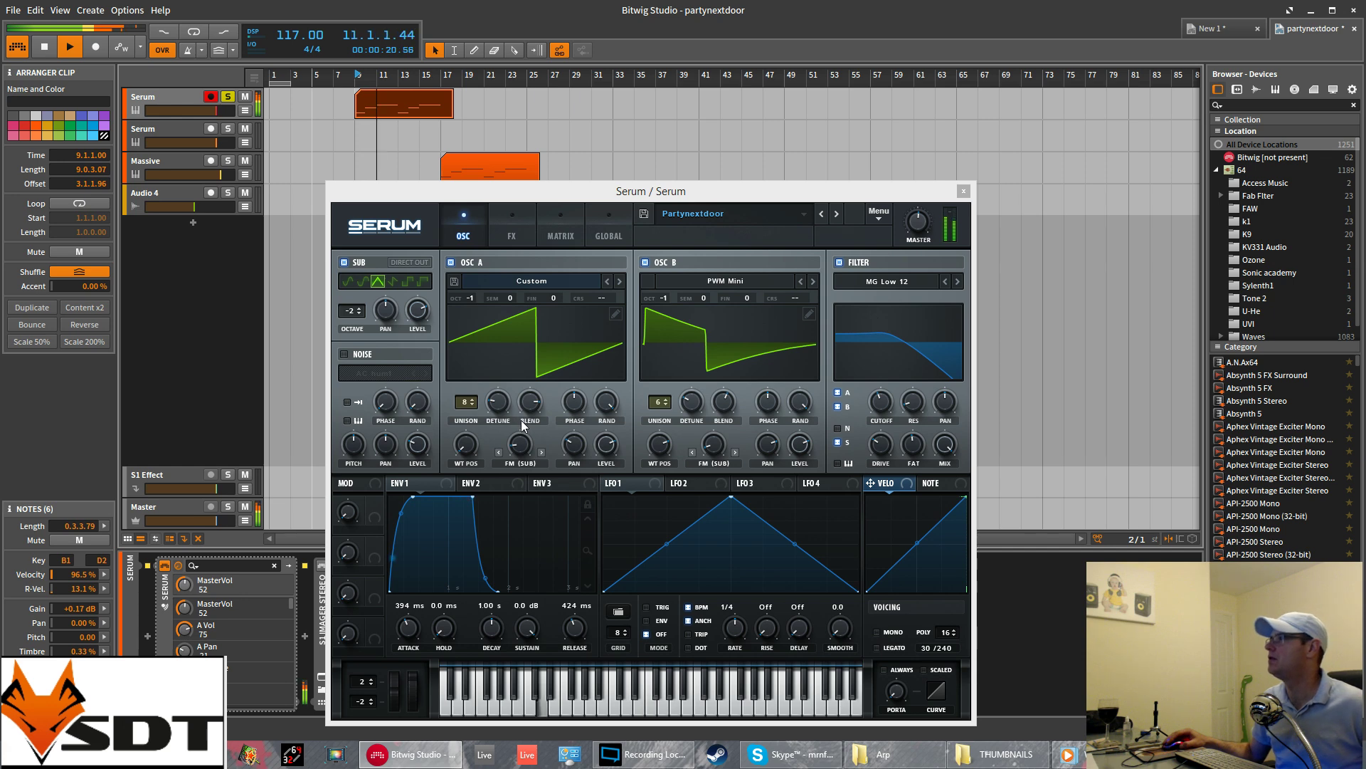
key("space")
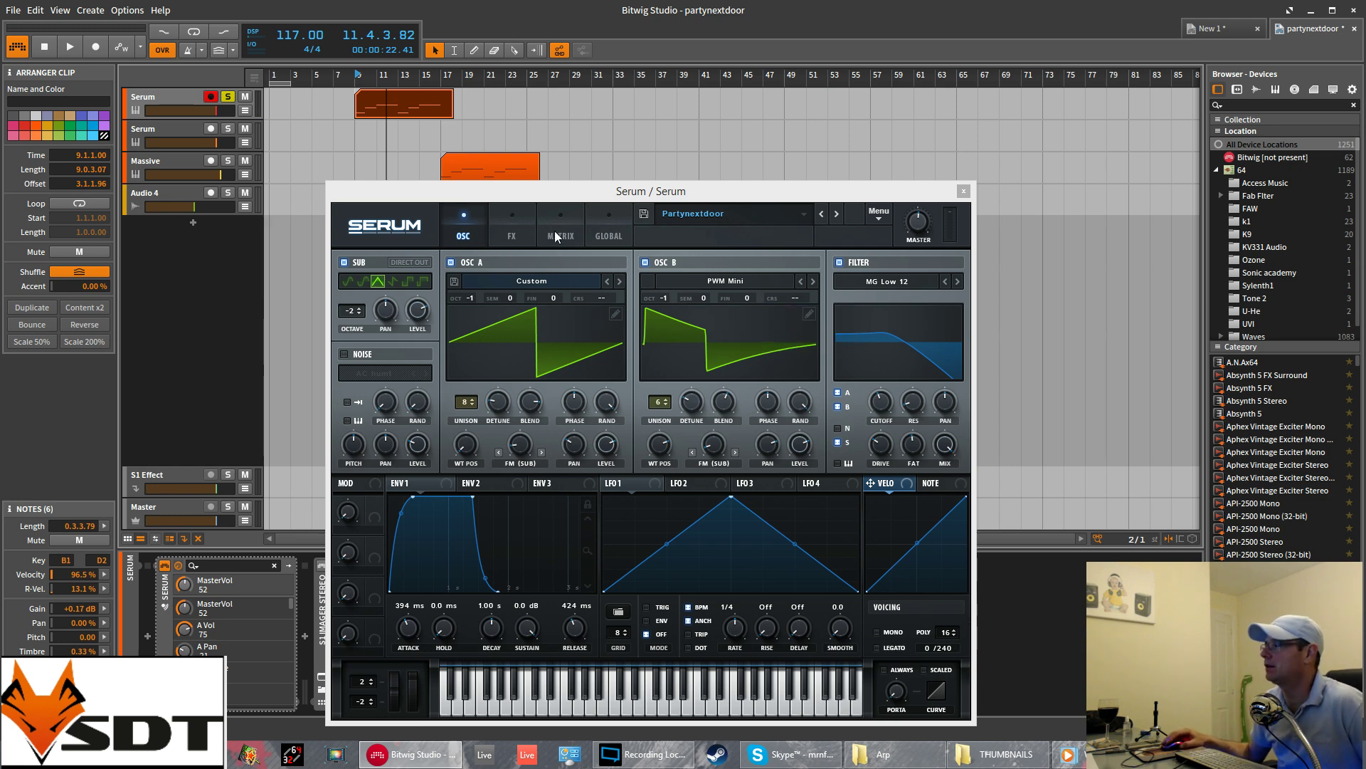
- Reset the Serum patch to the Init preset
left_click_drag(528, 195, 544, 141)
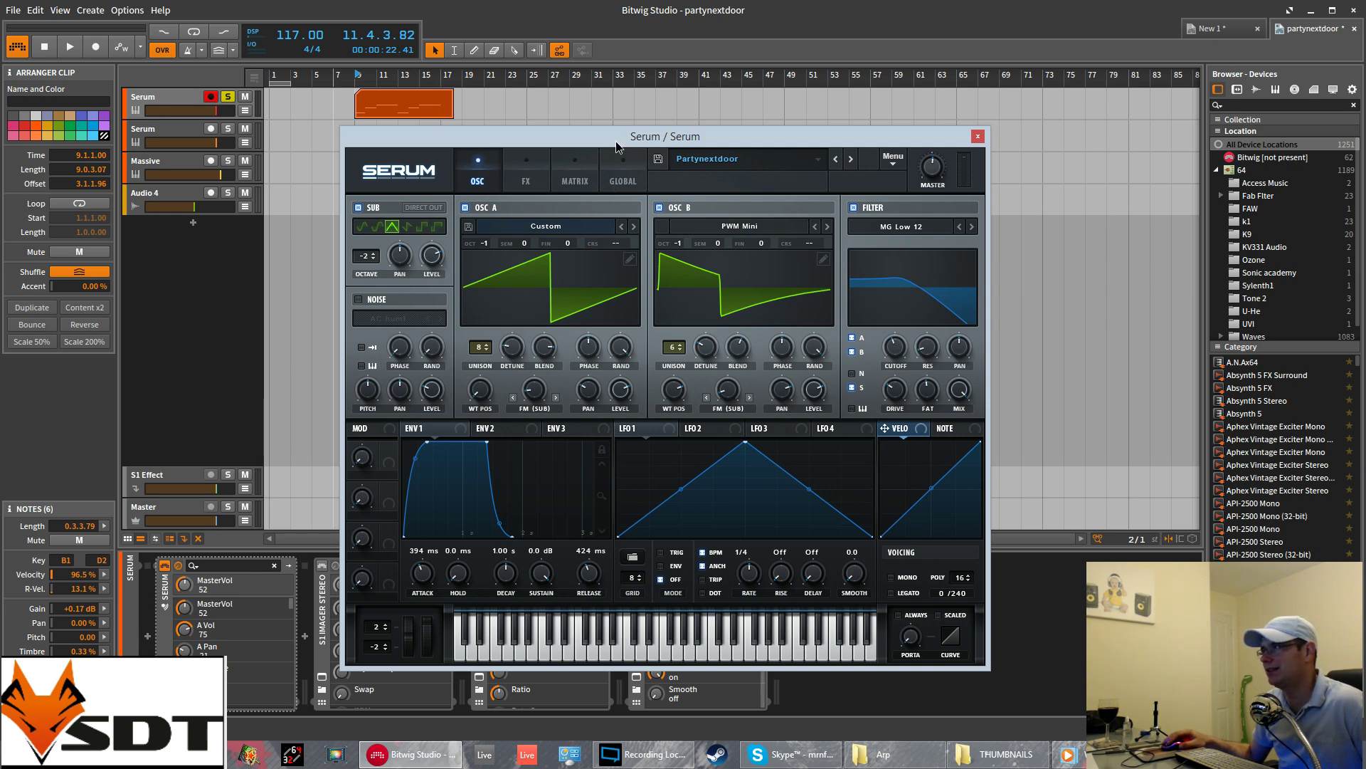
left_click_drag(616, 143, 617, 119)
left_click(895, 135)
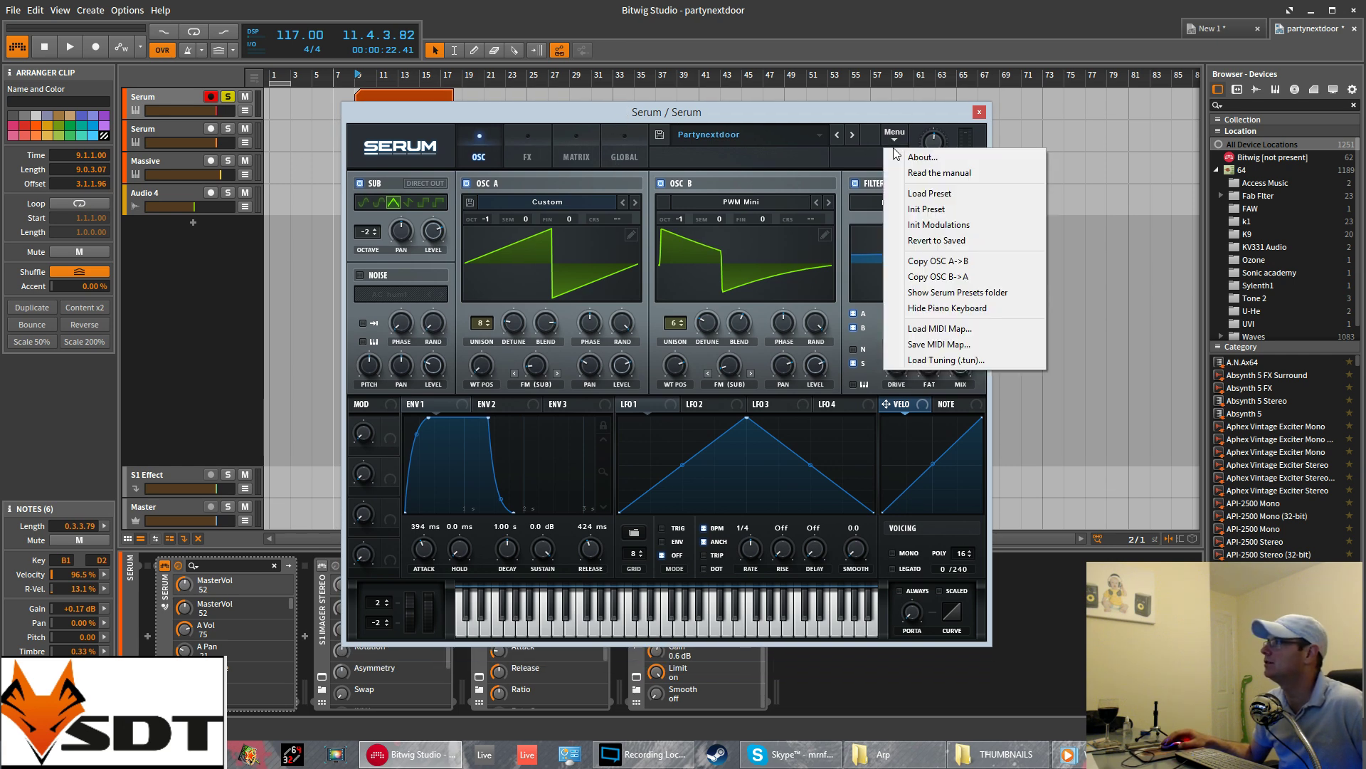
left_click(925, 211)
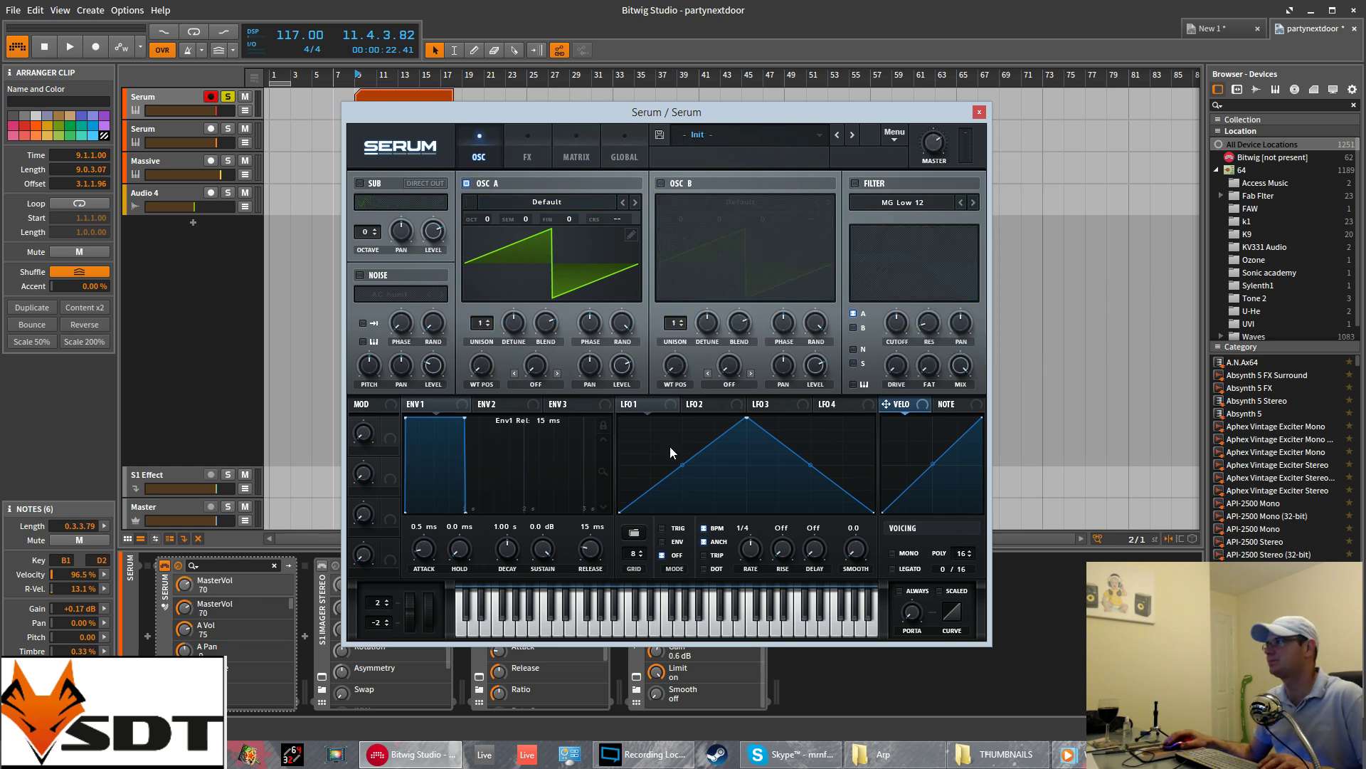
- Lower Serum's master volume to 57% while the clip plays
key("space")
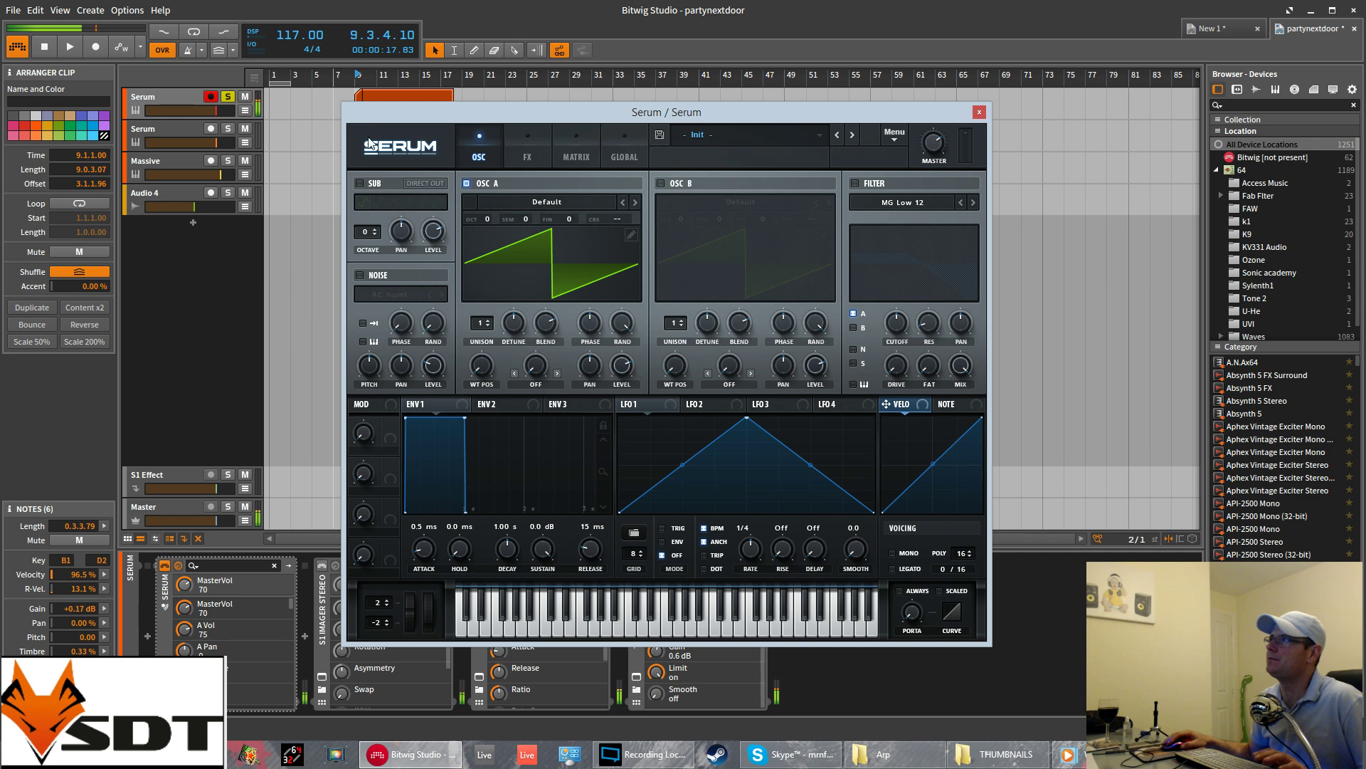
left_click_drag(934, 146, 935, 166)
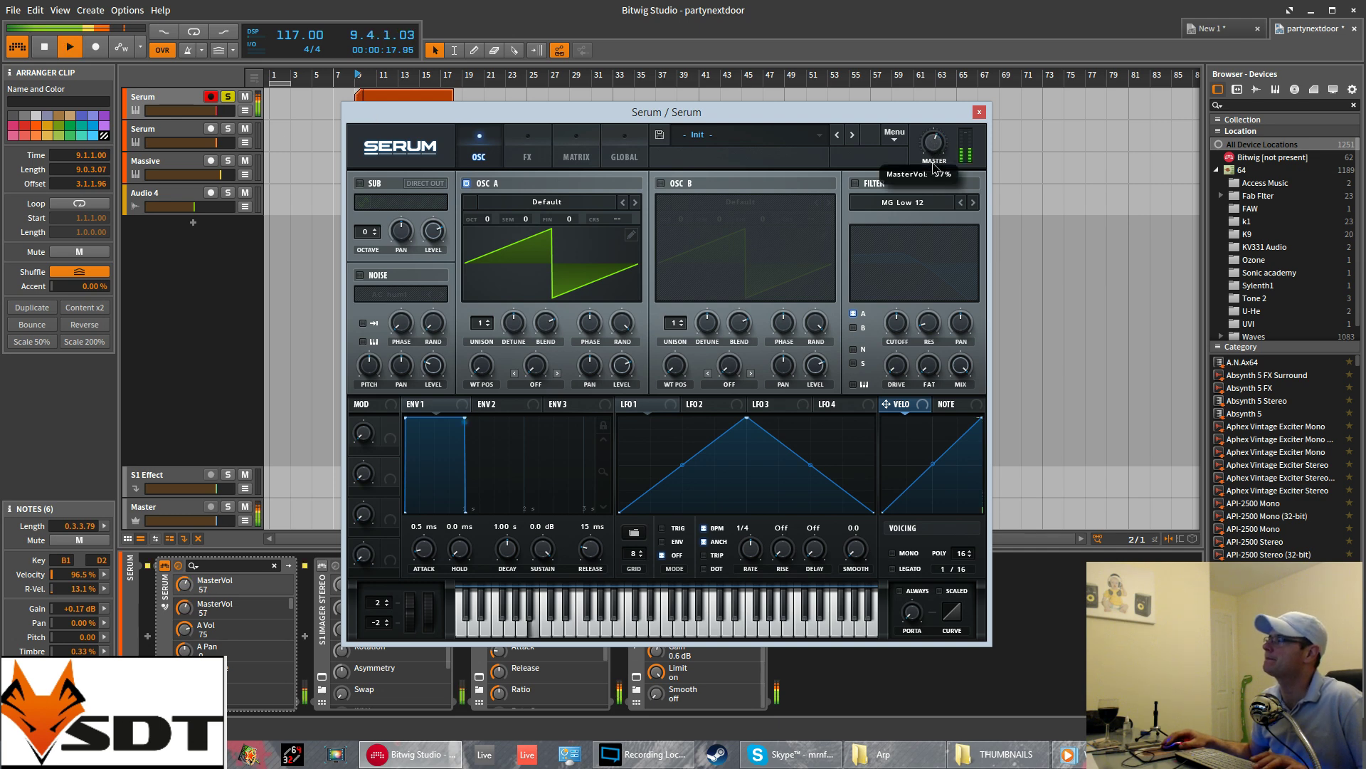
key("space")
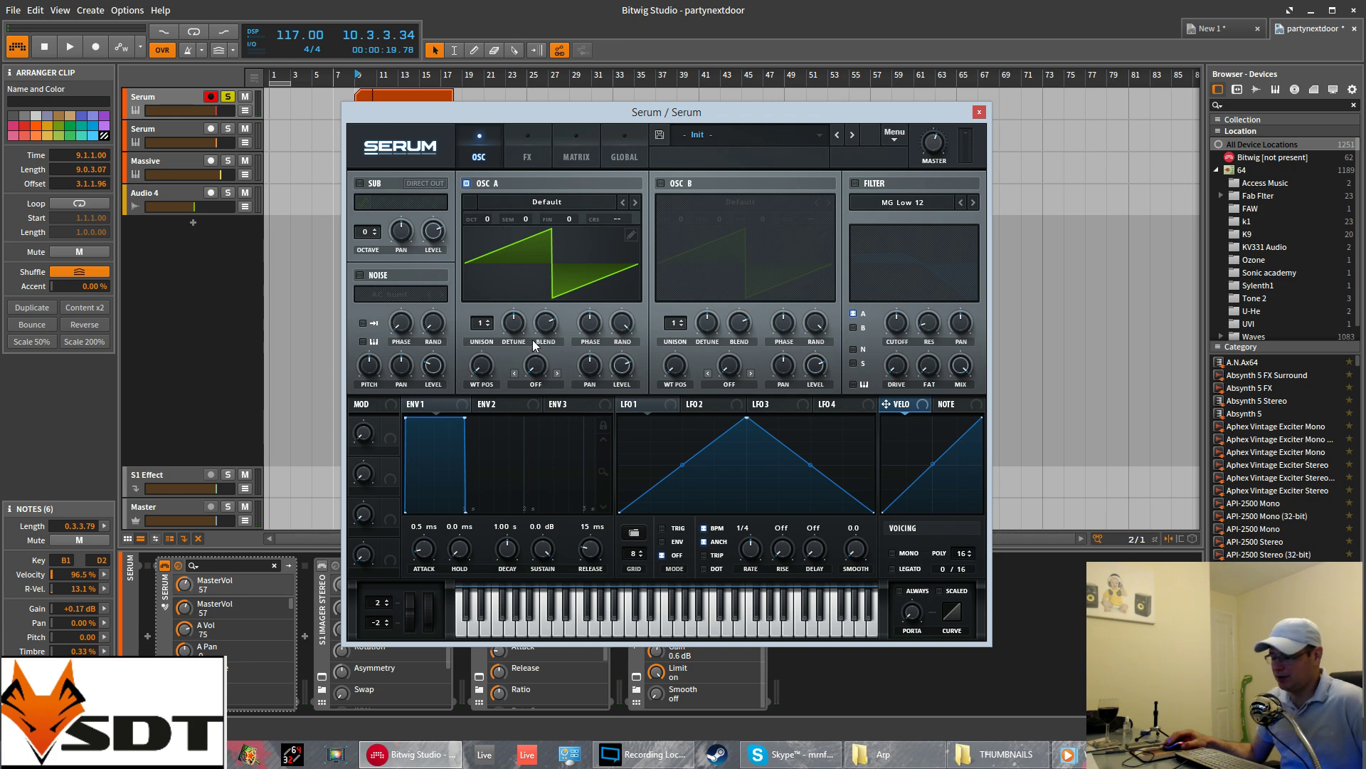
- Set OSC A to octave -1 with 8 unison voices, detune about 0.06 and blend 83
left_click(489, 222)
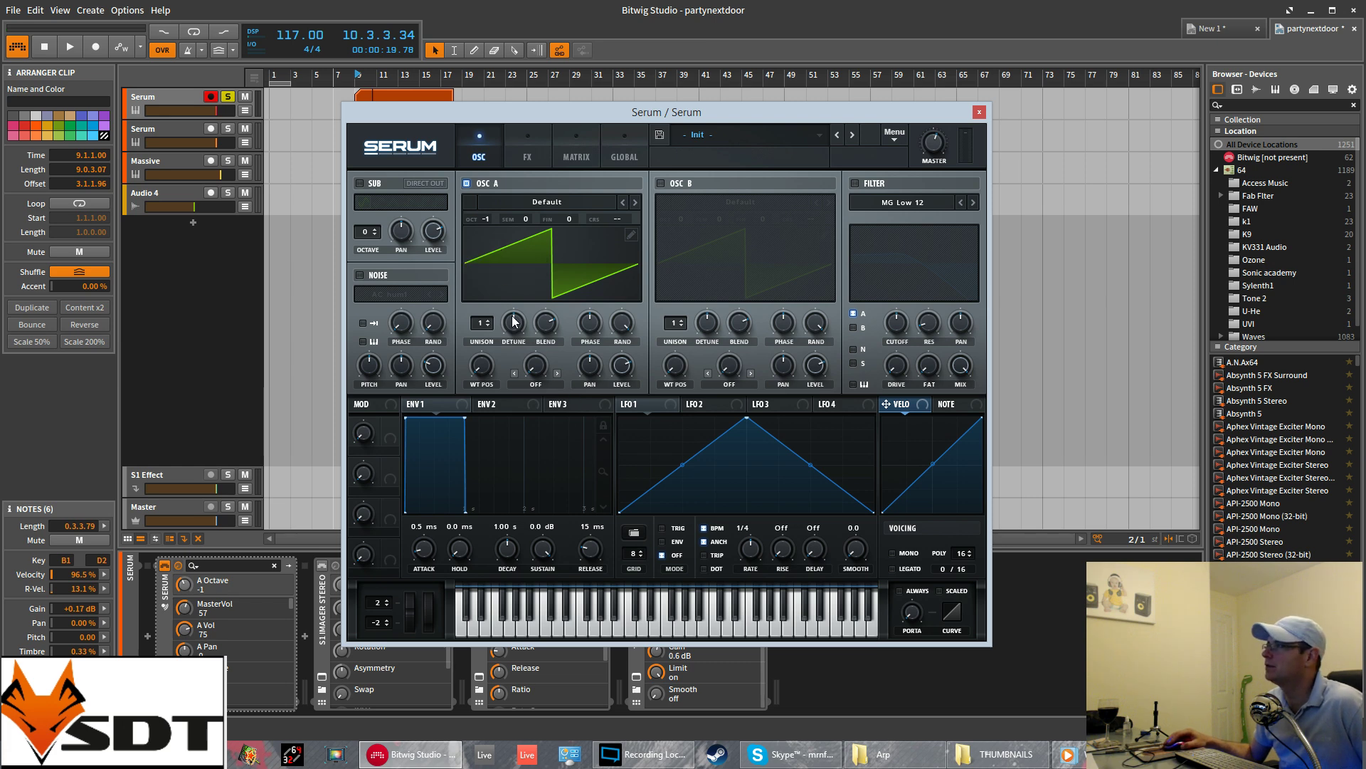
left_click_drag(481, 324, 480, 241)
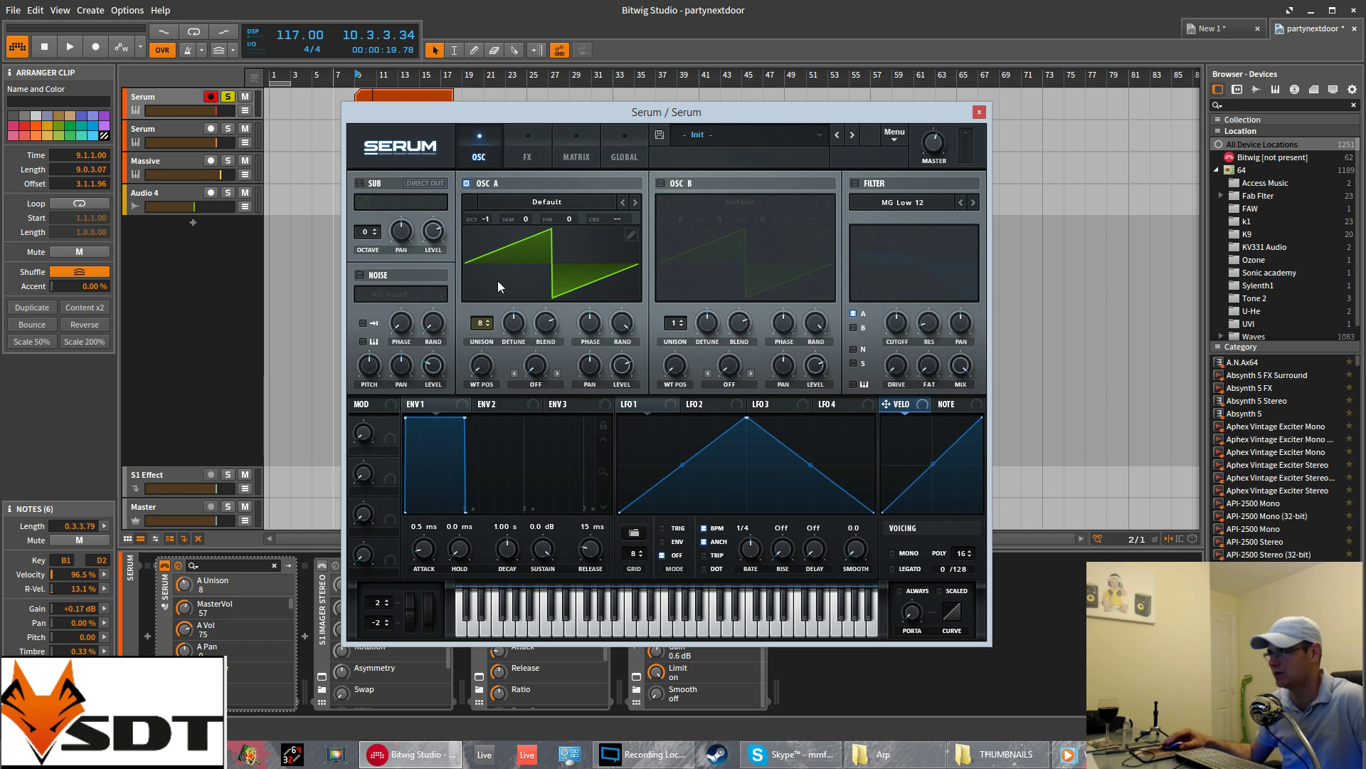
left_click_drag(515, 323, 511, 360)
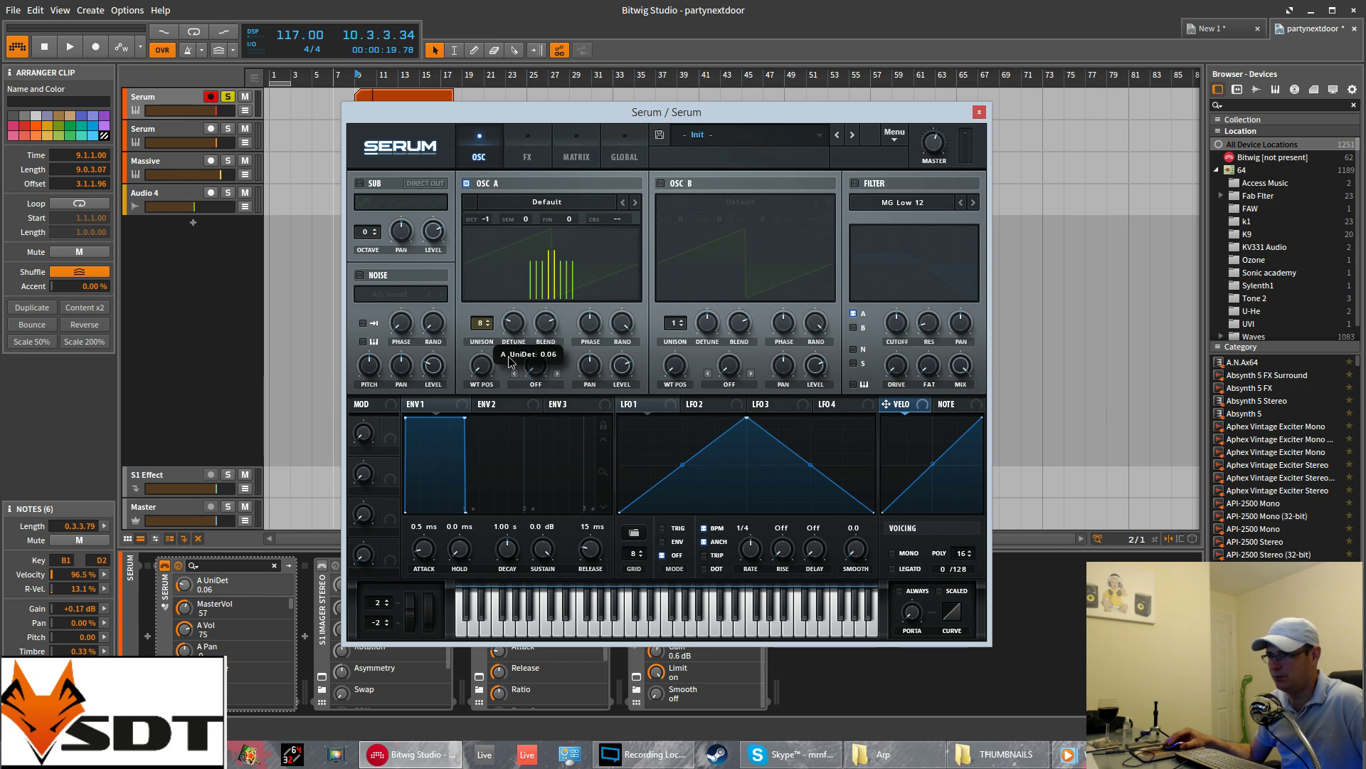
left_click_drag(509, 357, 538, 308)
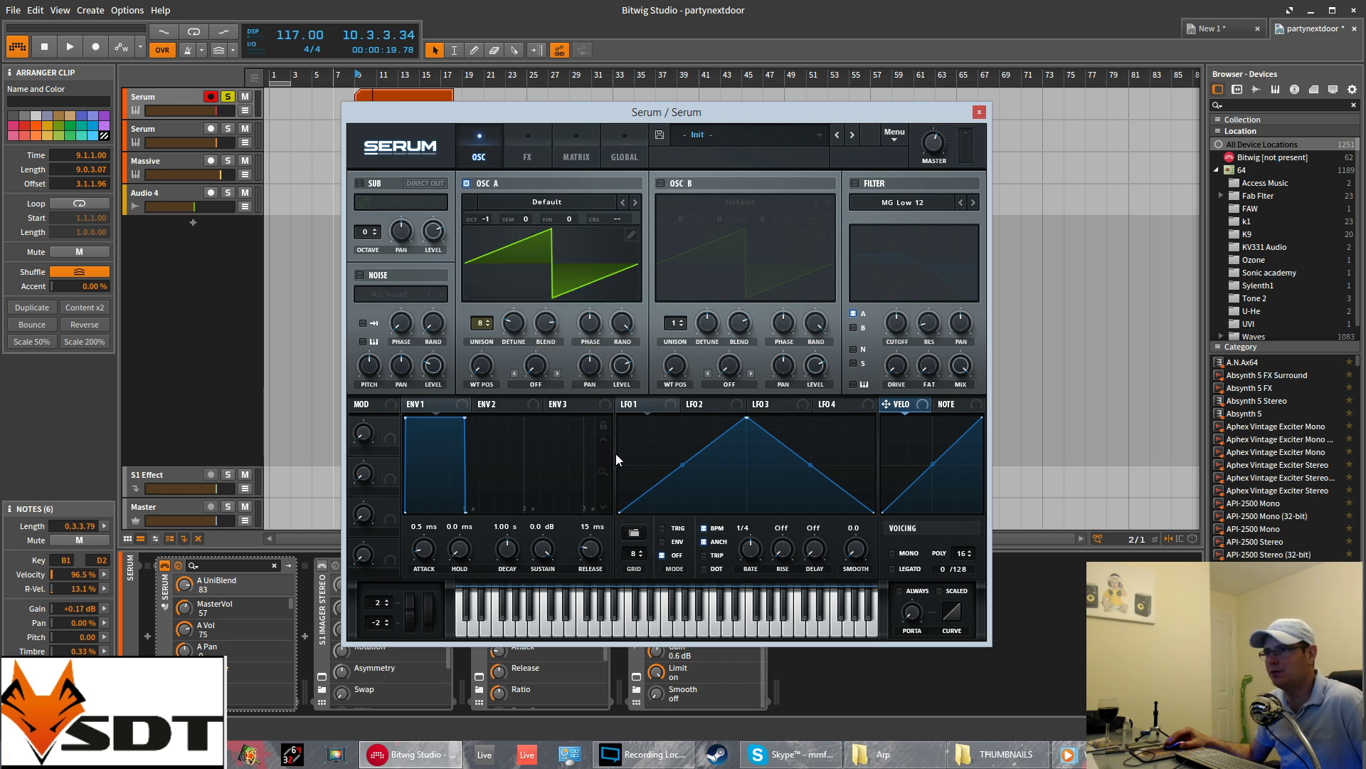
- Pan OSC A to -20 and play the clip to audition the result
left_click_drag(590, 366, 585, 396)
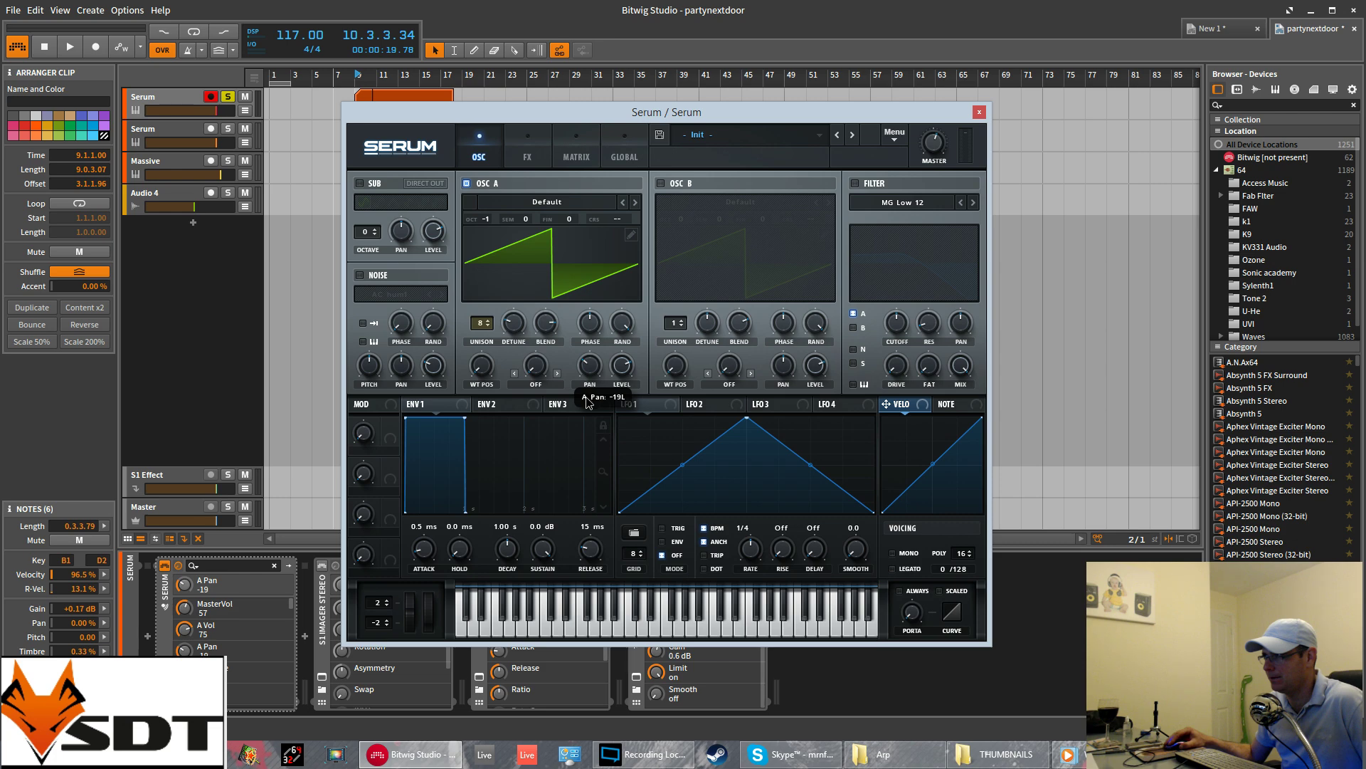
left_click_drag(586, 402, 585, 403)
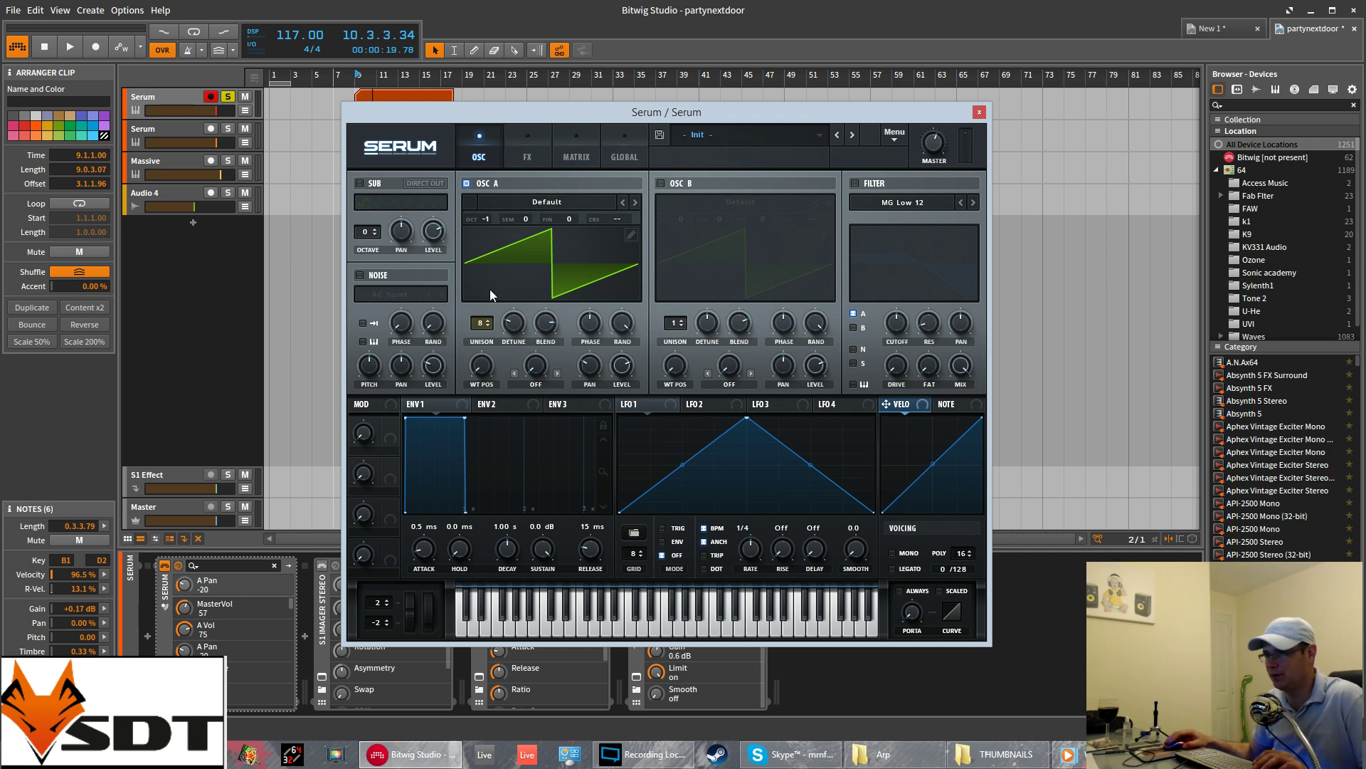
key("space")
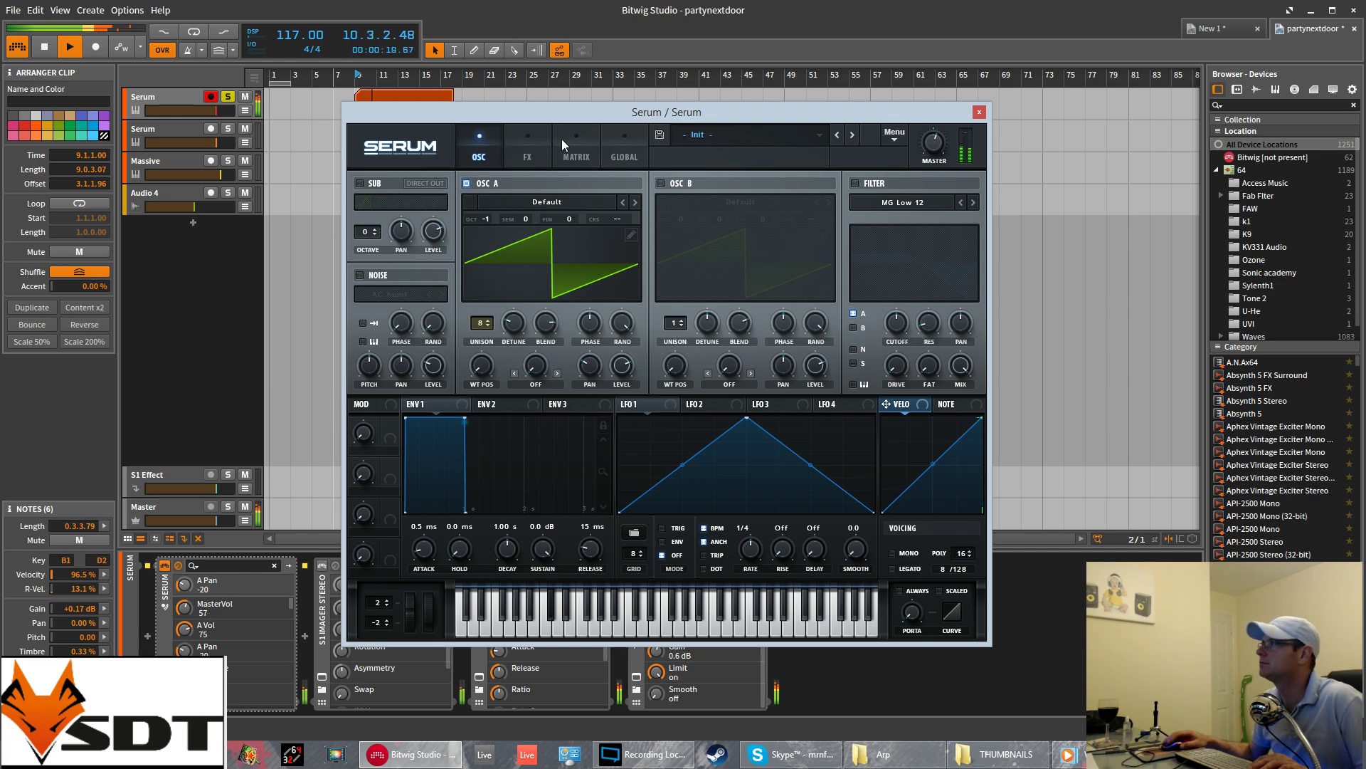
left_click_drag(582, 117, 582, 81)
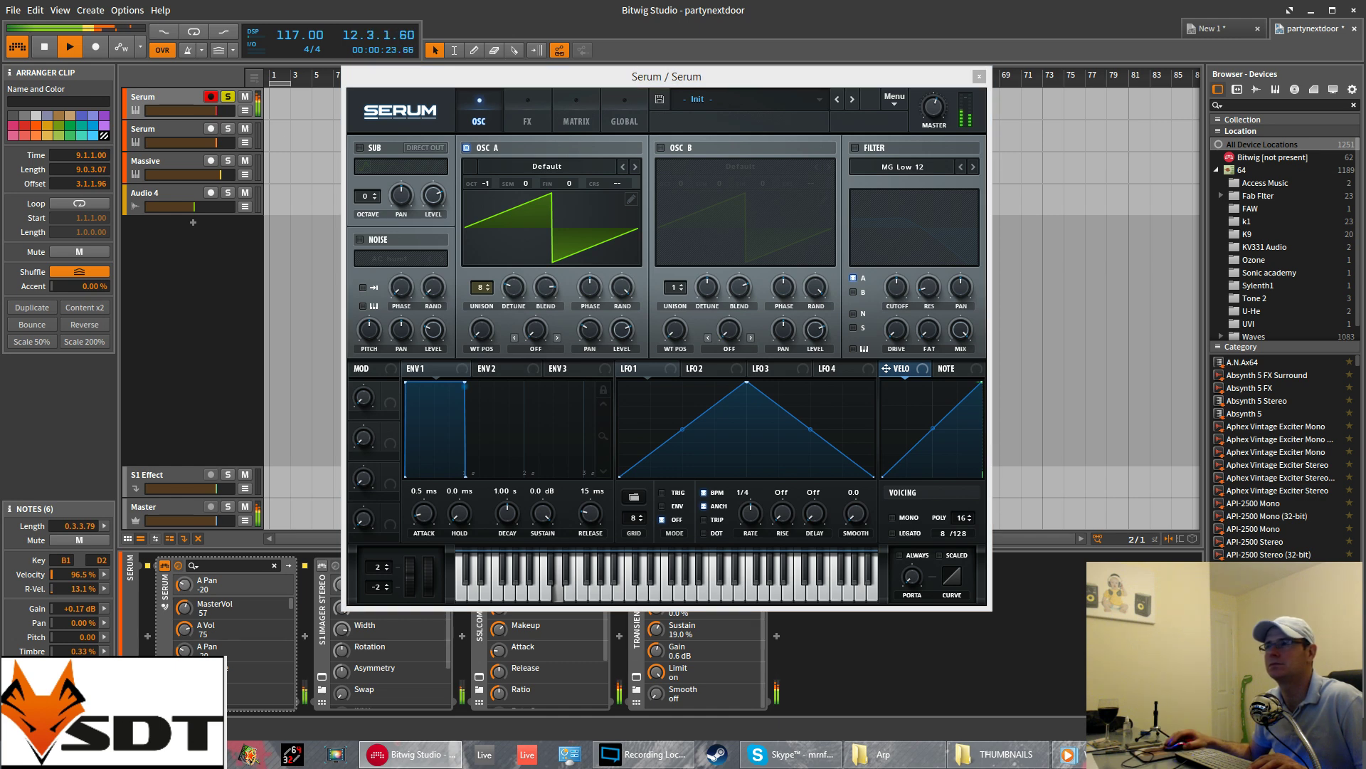
key("space")
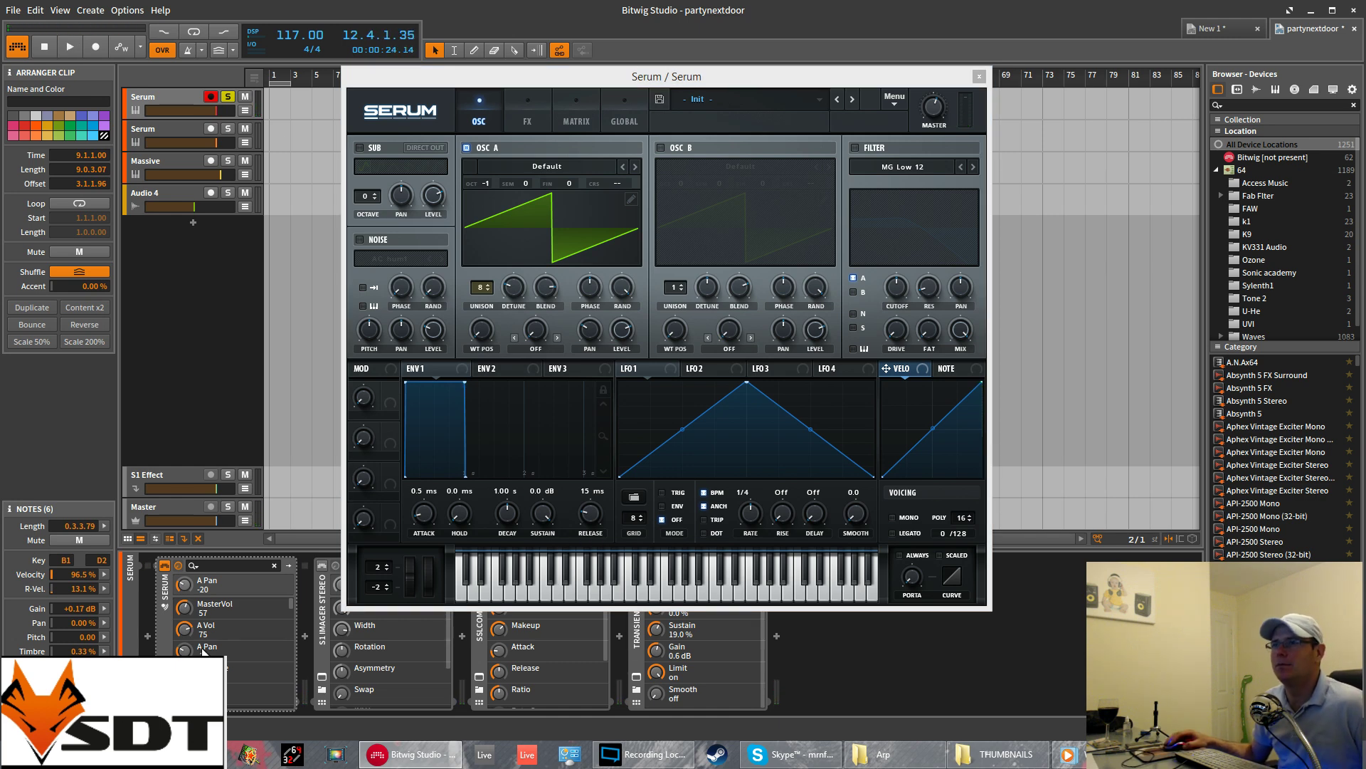
- Set Env 1's attack to 344 ms, bend its attack curve to 63, and play the clip
left_click(450, 369)
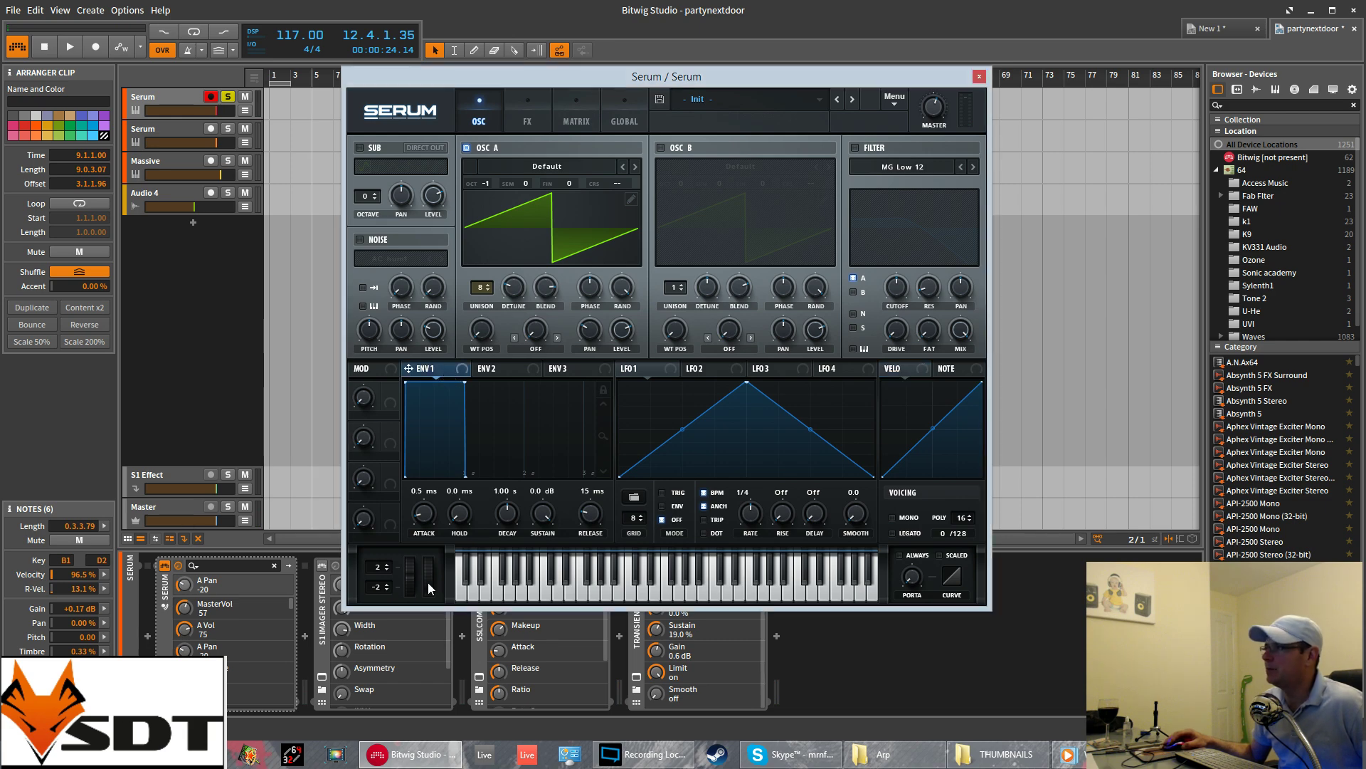
left_click_drag(427, 520, 409, 436)
key("space")
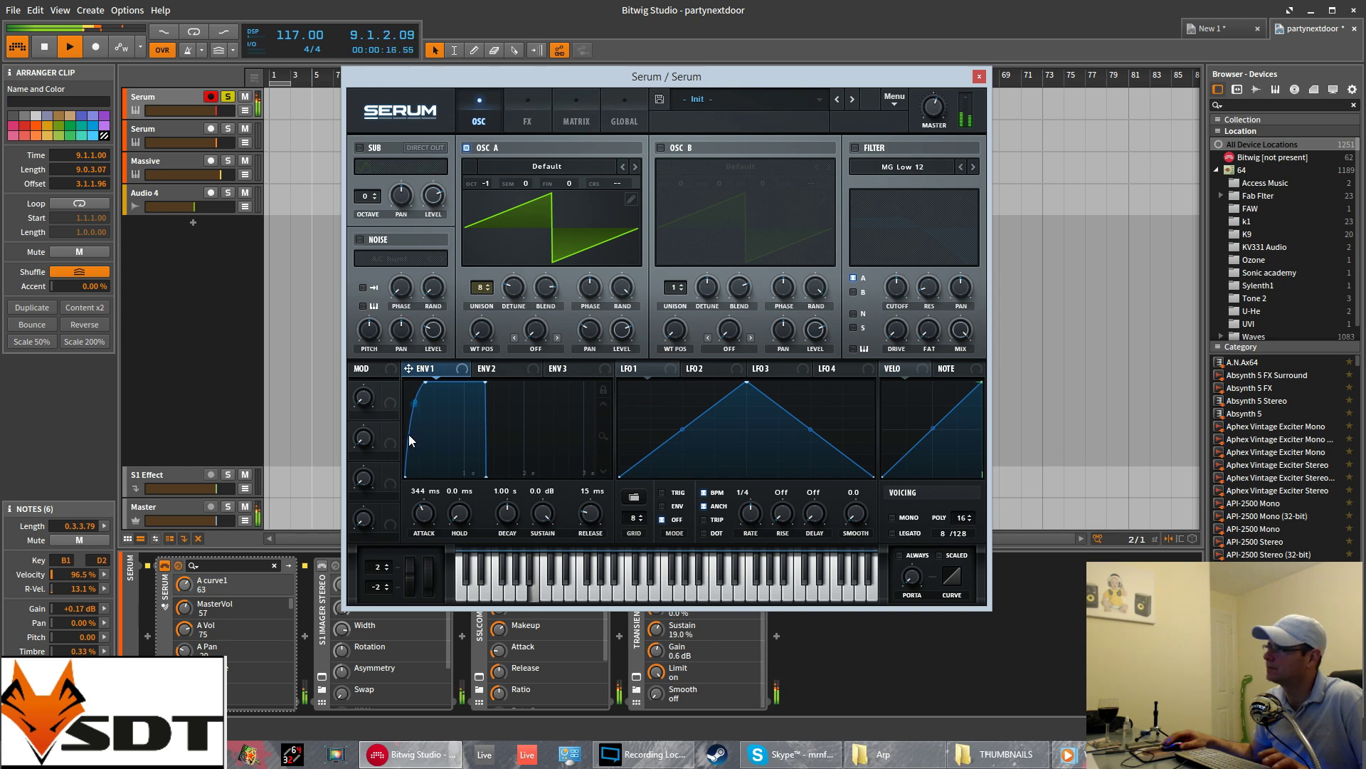
key("space")
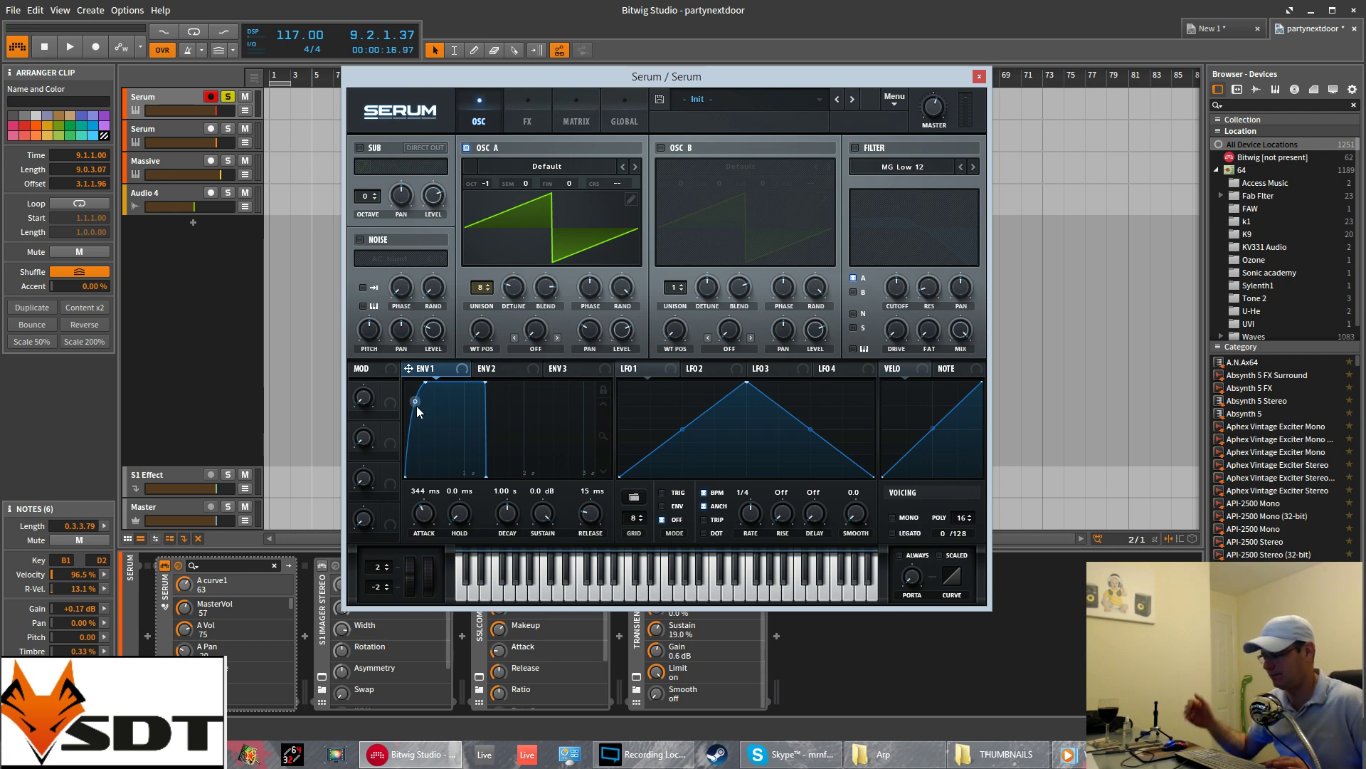
key("space")
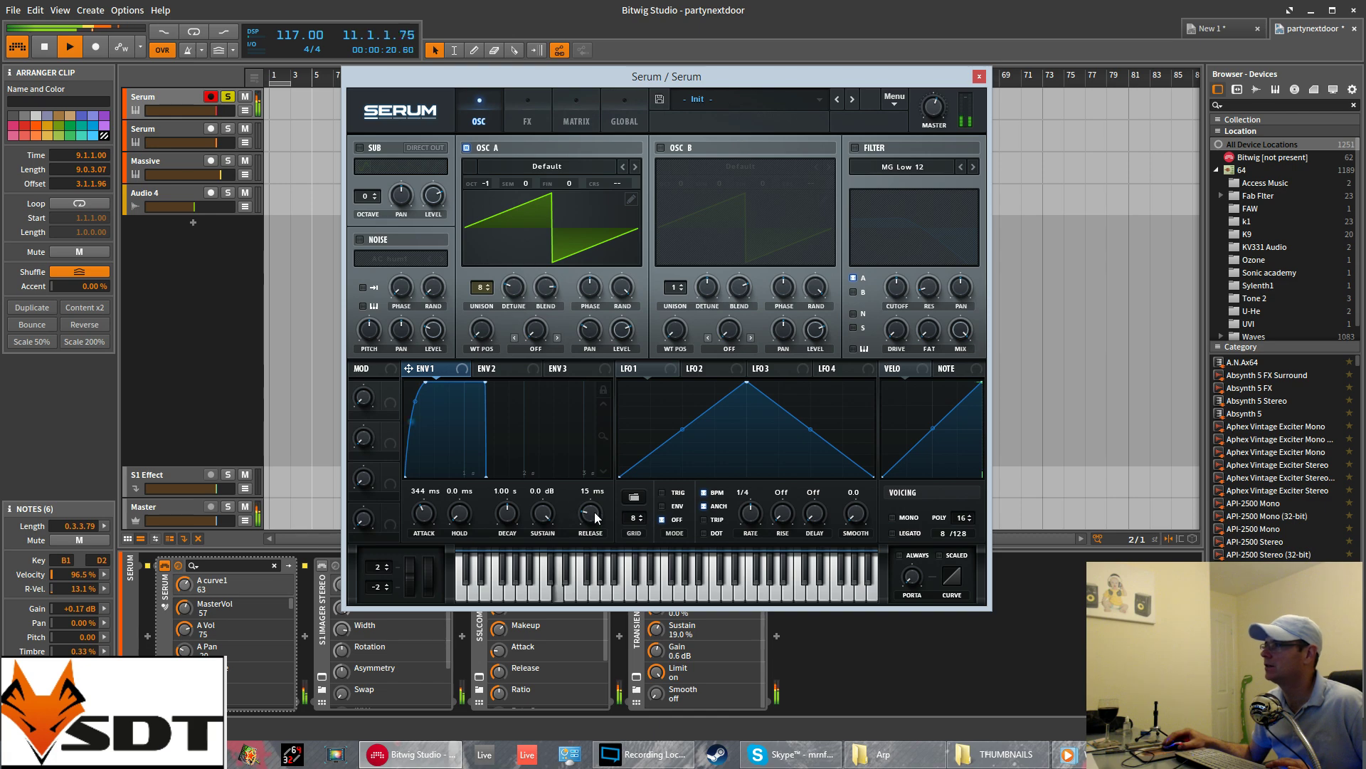
- Set Env 1's release to 446 ms and audition the clip
key("space")
left_click_drag(595, 518, 596, 484)
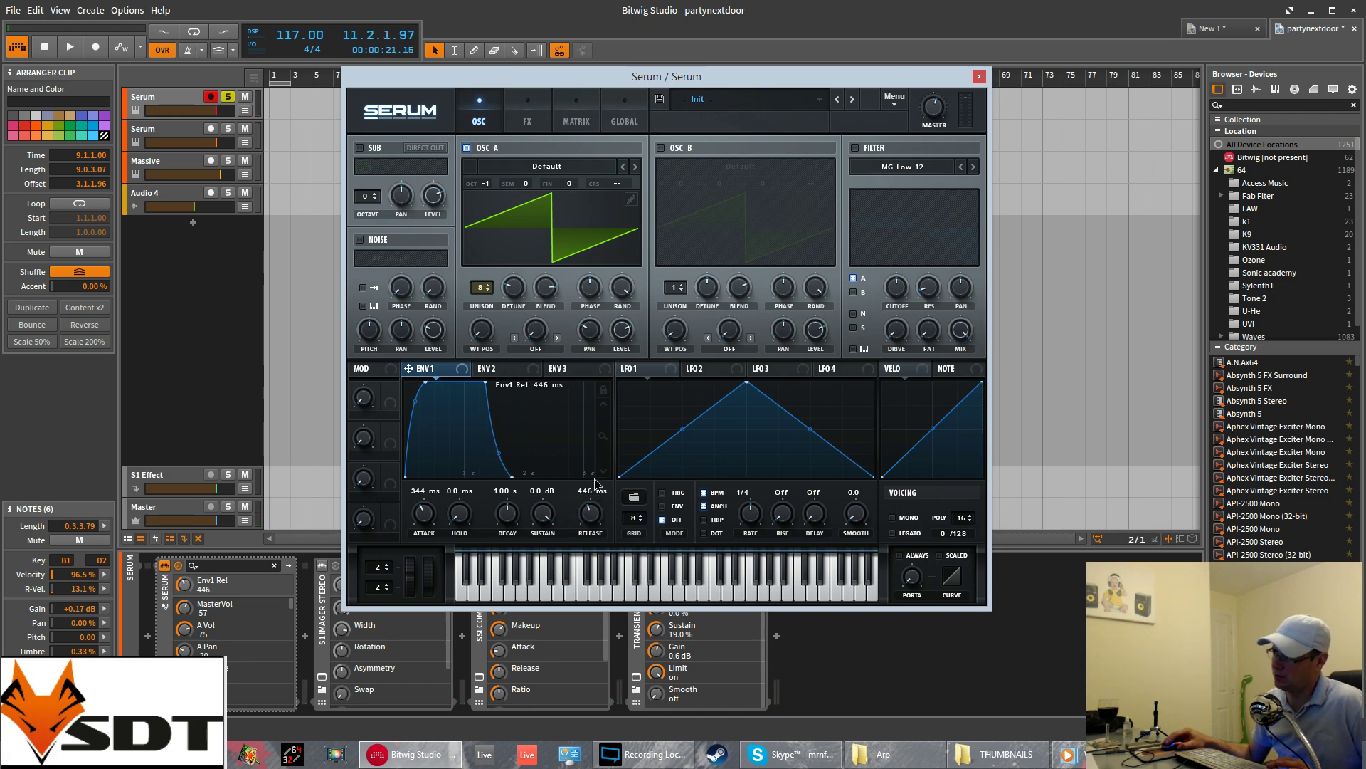
key("space")
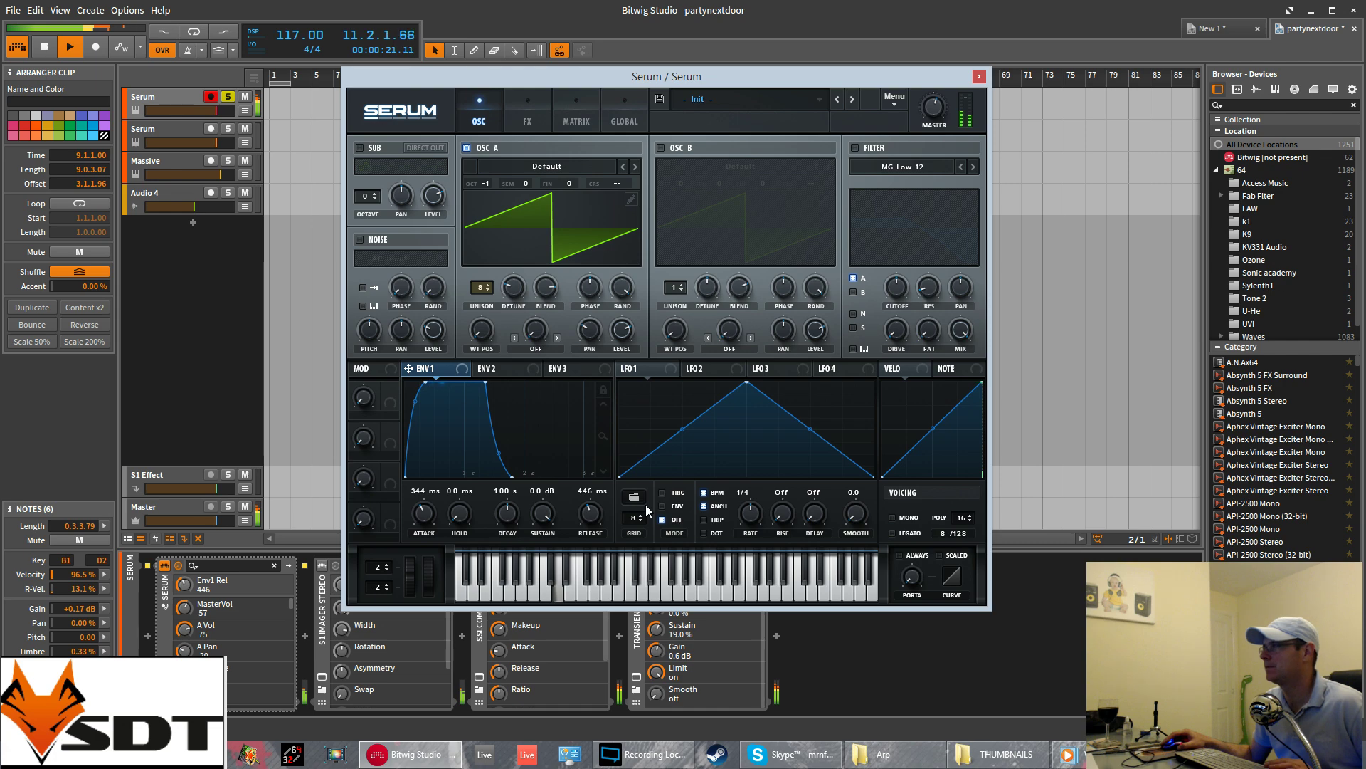
key("space")
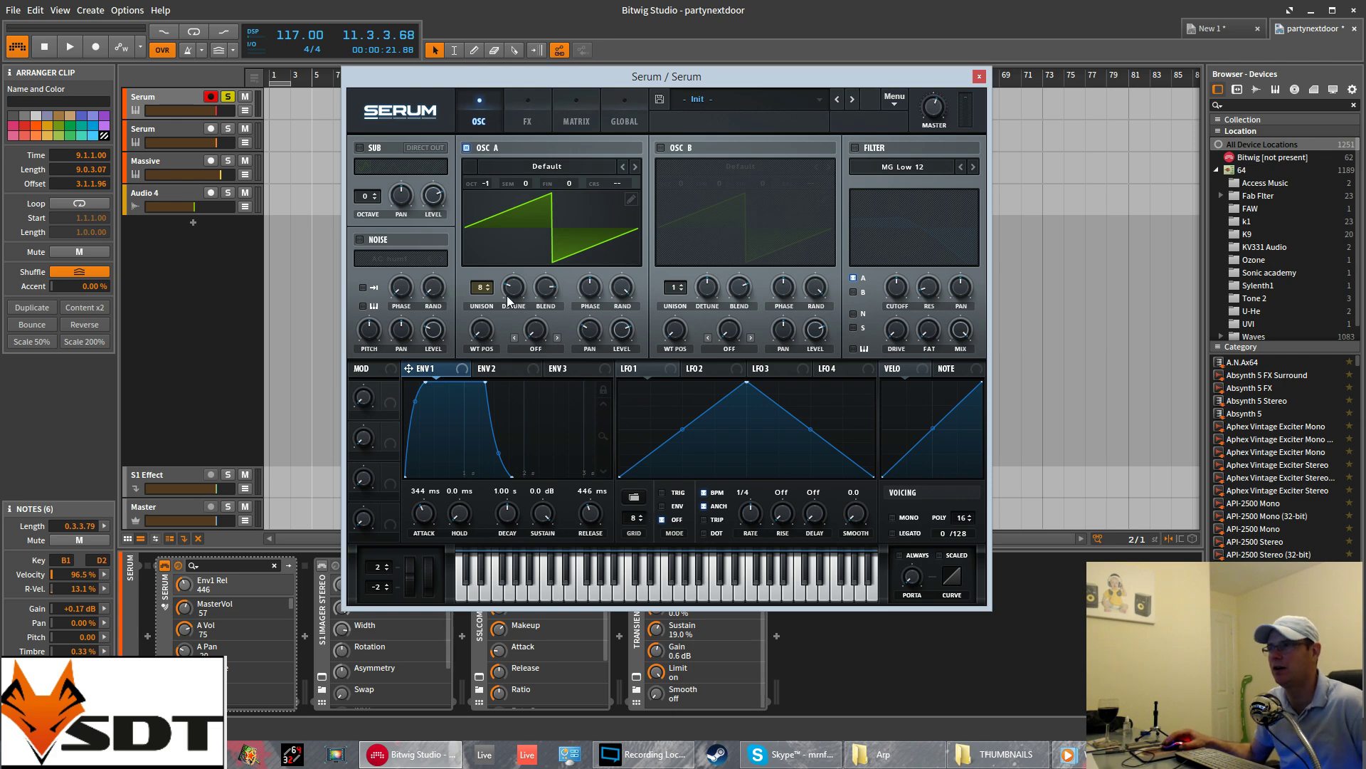
- Play the clip again to listen to OSC A with its reshaped envelope
key("space")
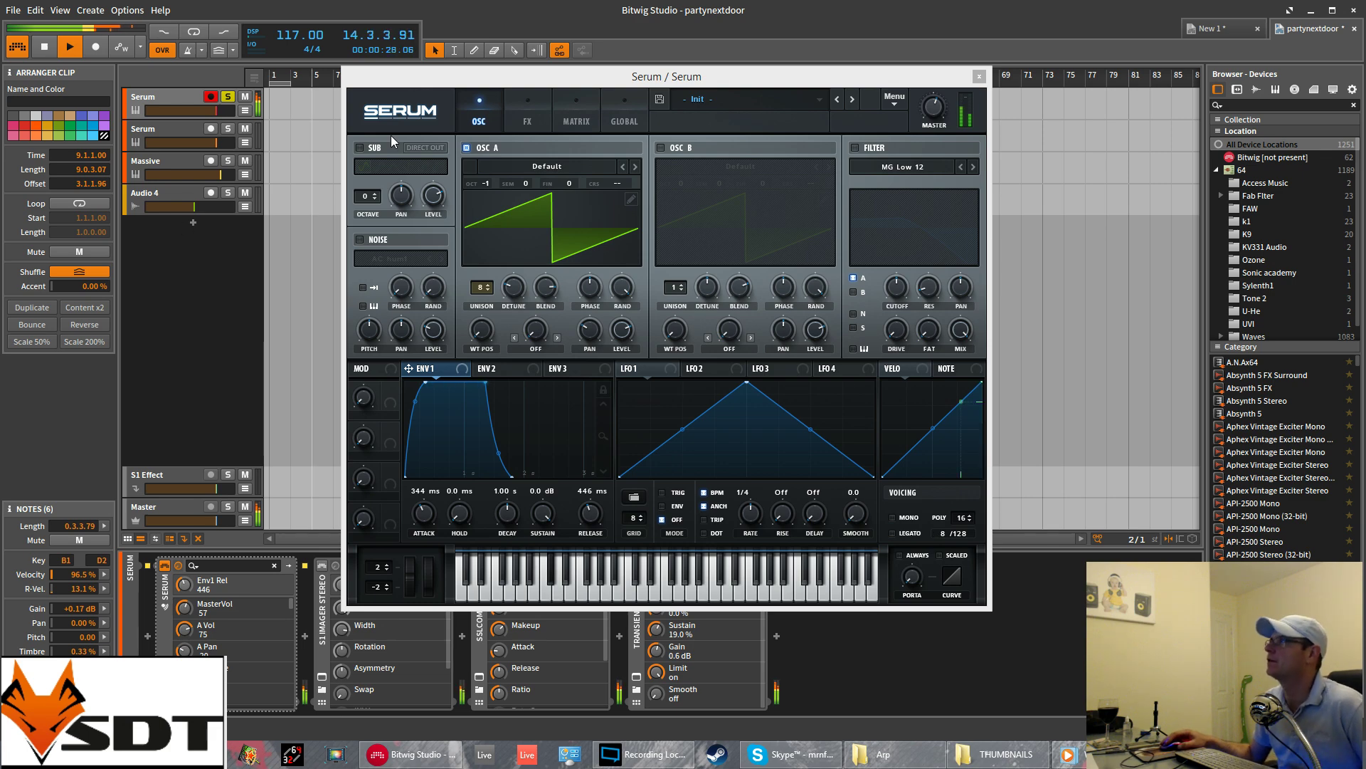
left_click_drag(461, 77, 475, 269)
left_click_drag(565, 262, 532, 84)
key("space")
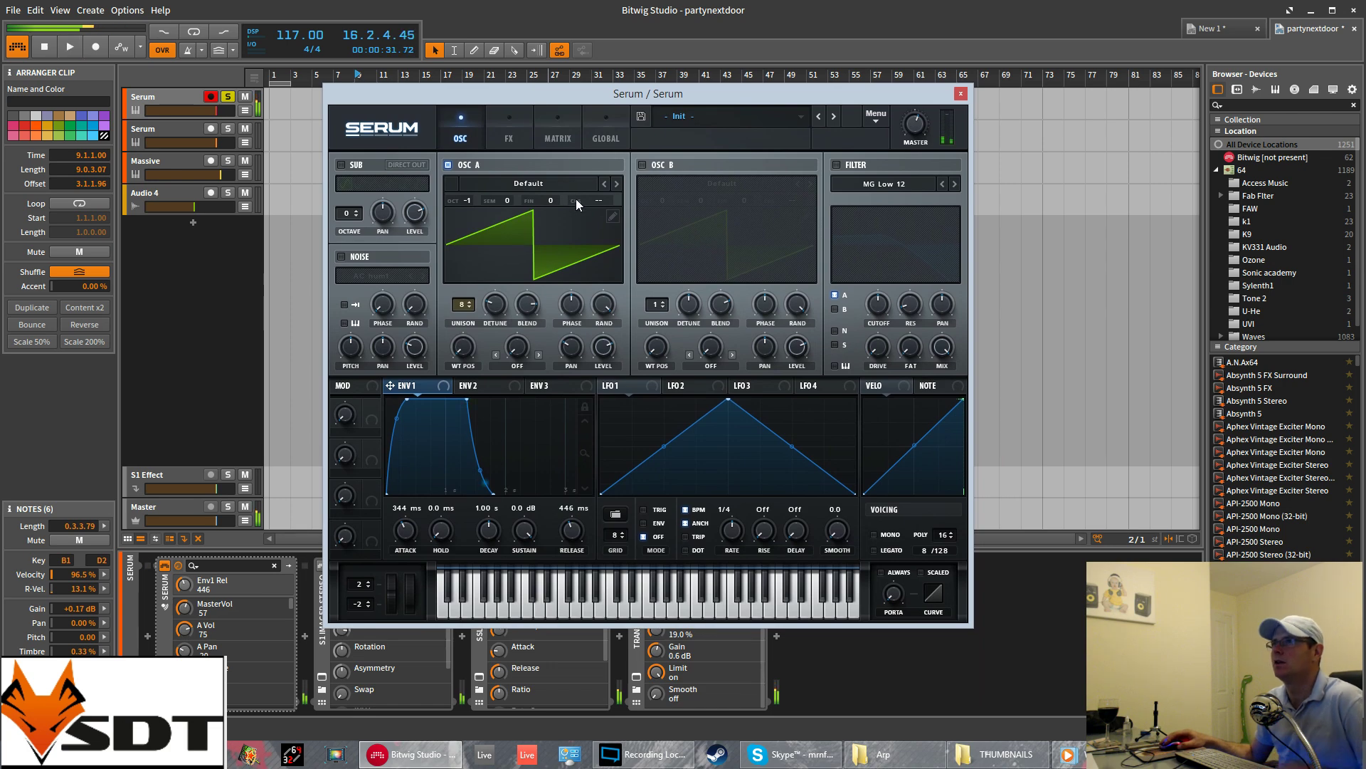
- Enable OSC B and load the analog PWM Mini wavetable into it
left_click(642, 165)
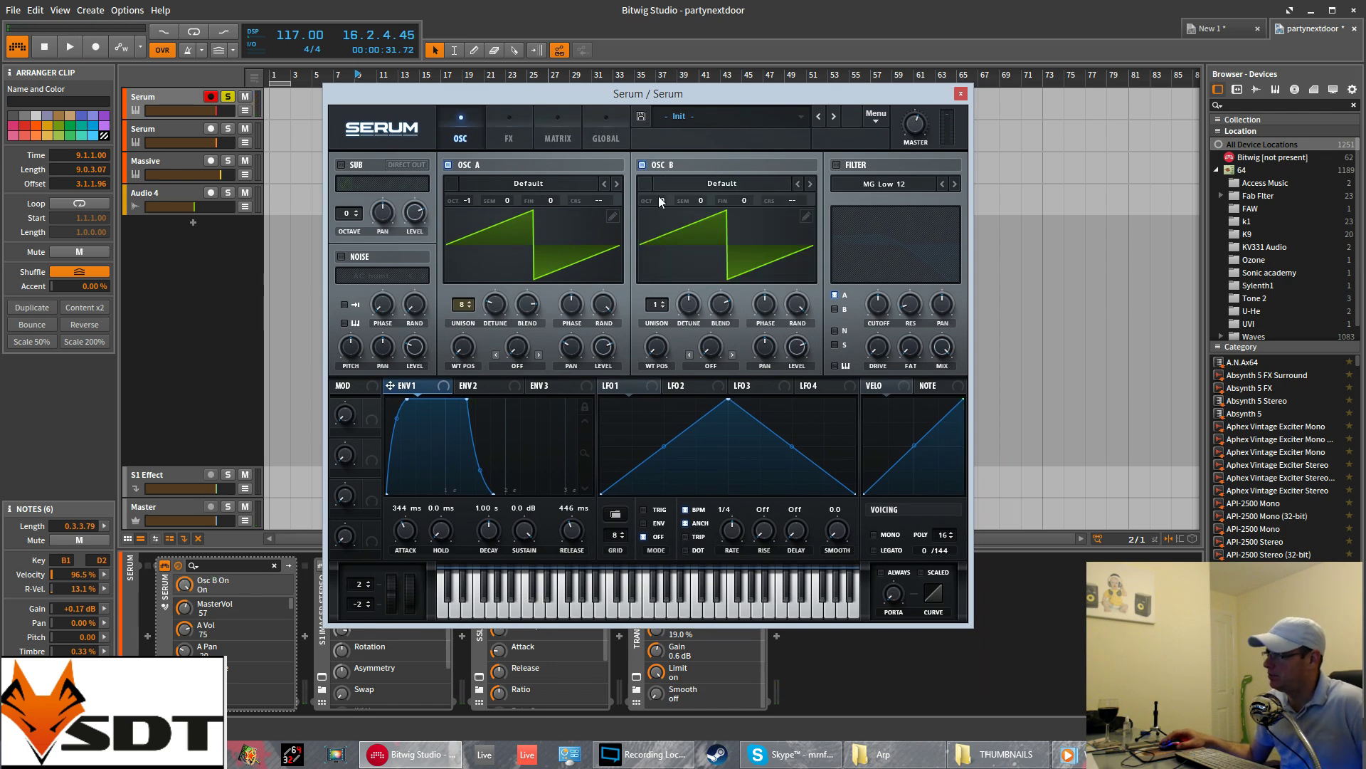
left_click(724, 183)
mouse_move(724, 206)
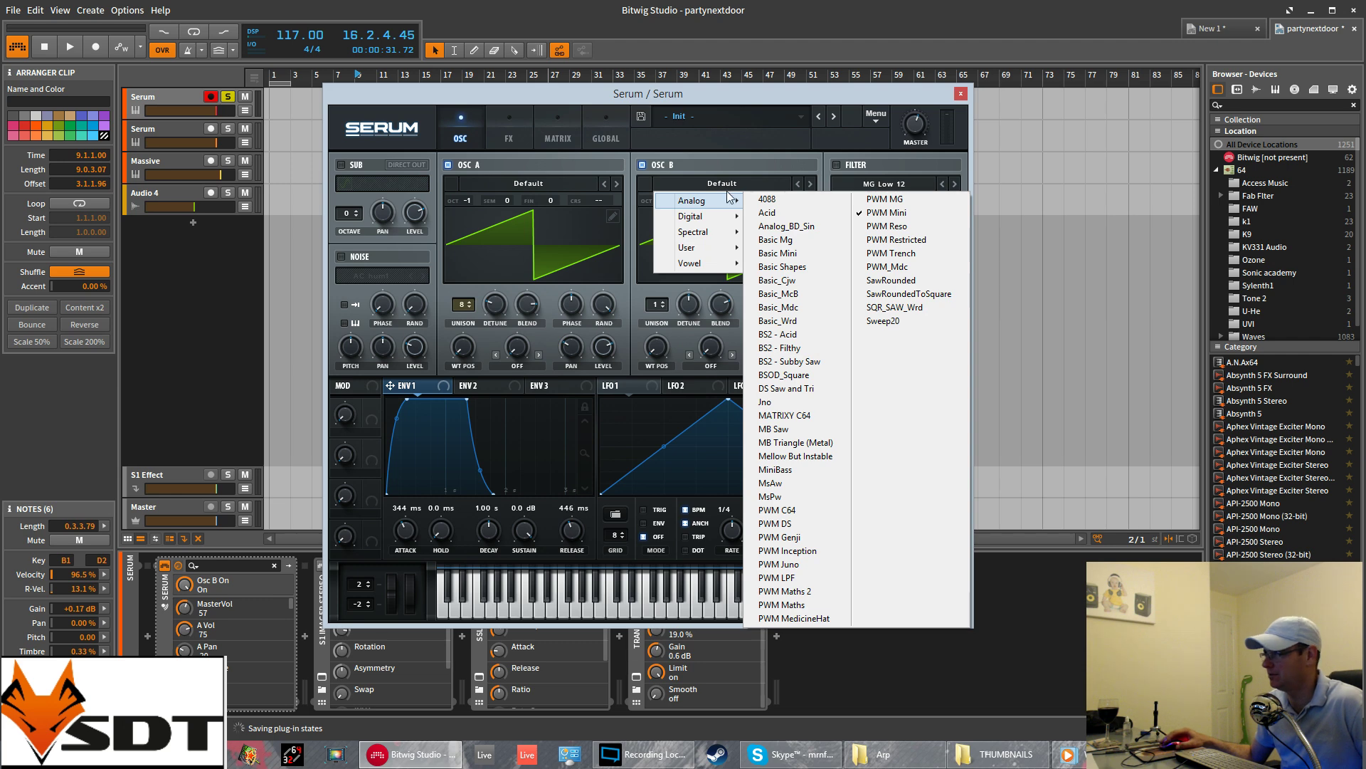
left_click(894, 213)
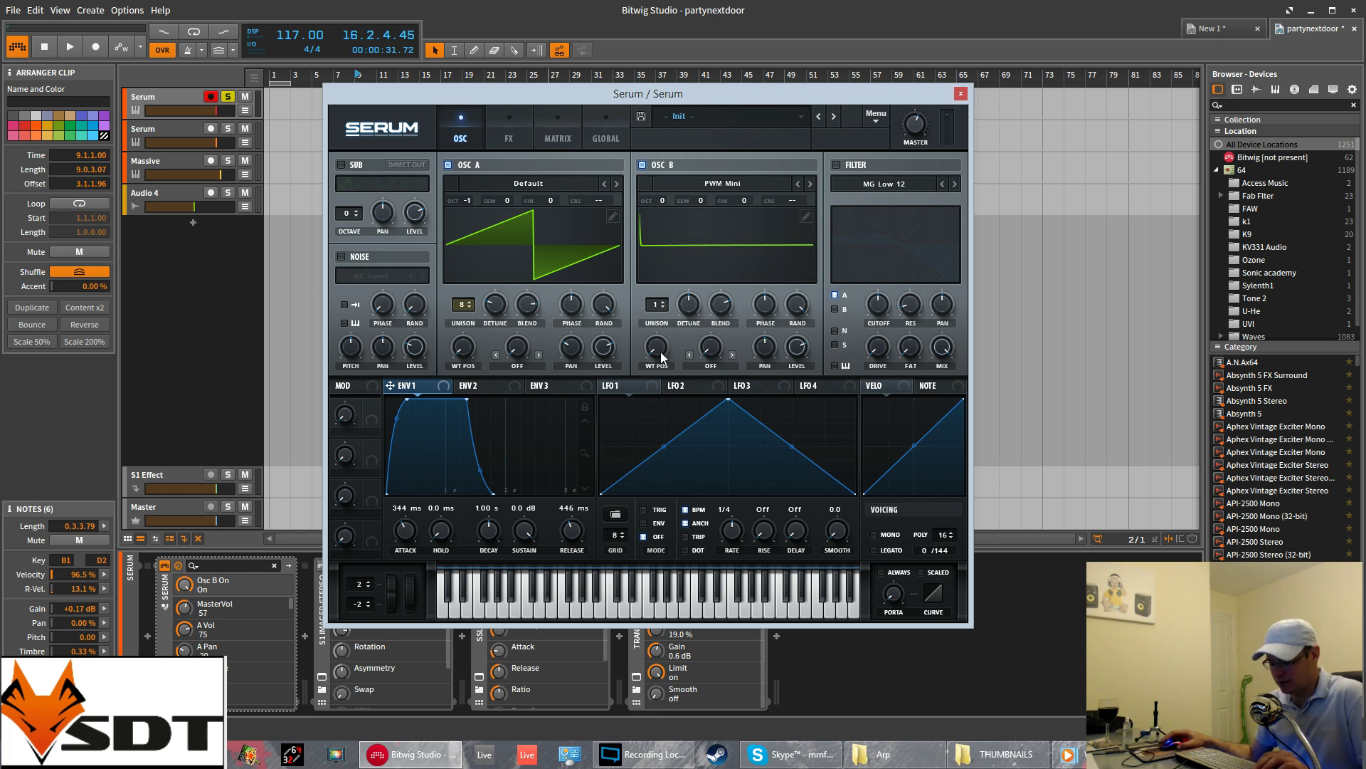
- Set OSC B's wavetable position to 124 while auditioning the clip
left_click_drag(660, 353, 668, 243)
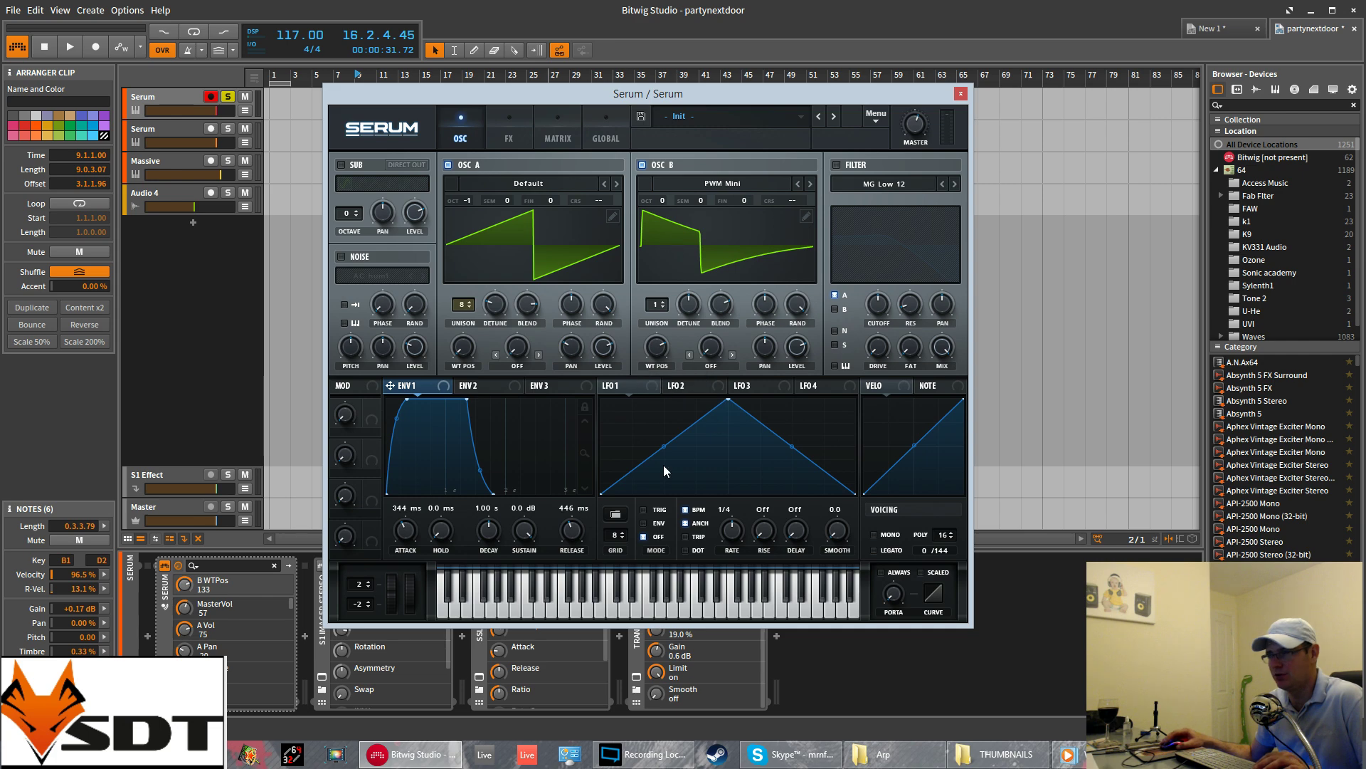
key("space")
mouse_move(656, 347)
left_mouse_down()
mouse_move(665, 484)
mouse_move(669, 365)
left_mouse_up()
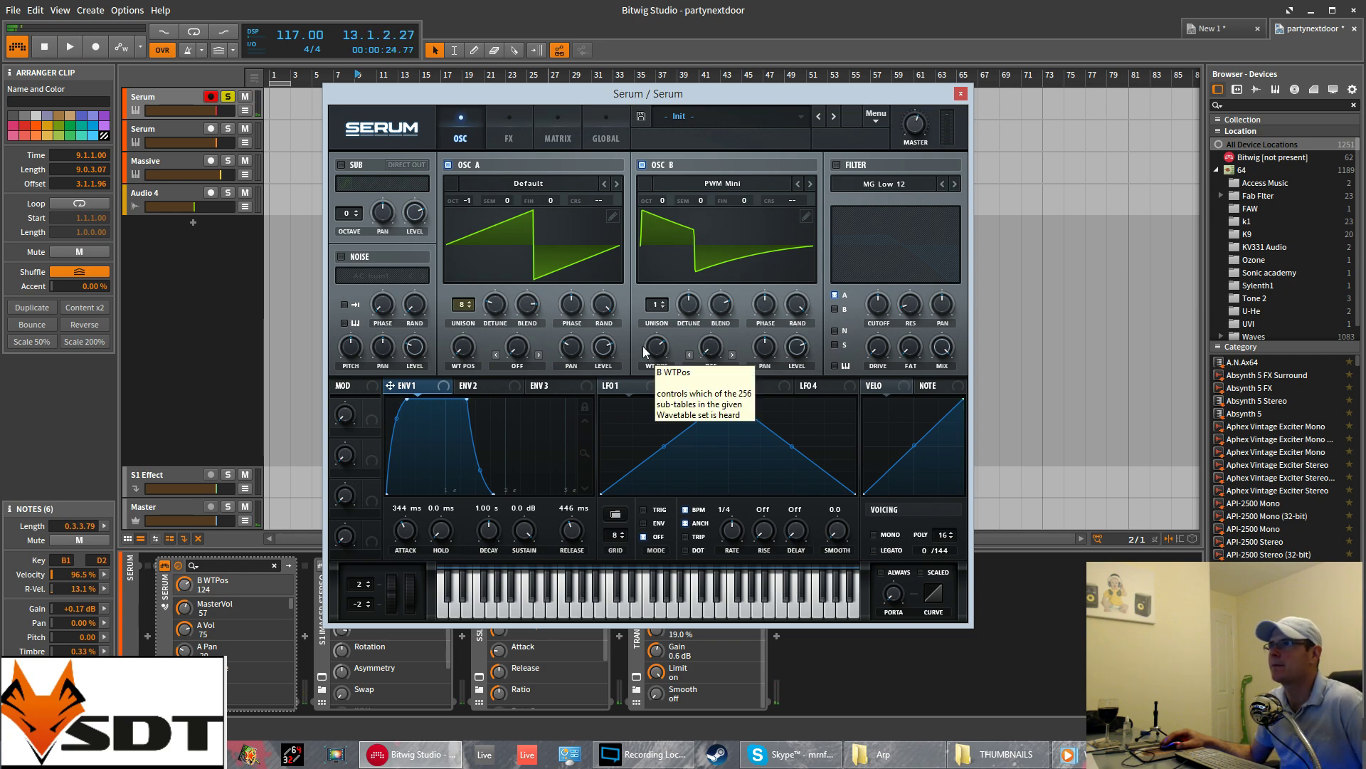
- Set OSC B's wavetable position to 131 and its pan to 18, and audition the clip
left_click_drag(652, 358, 666, 340)
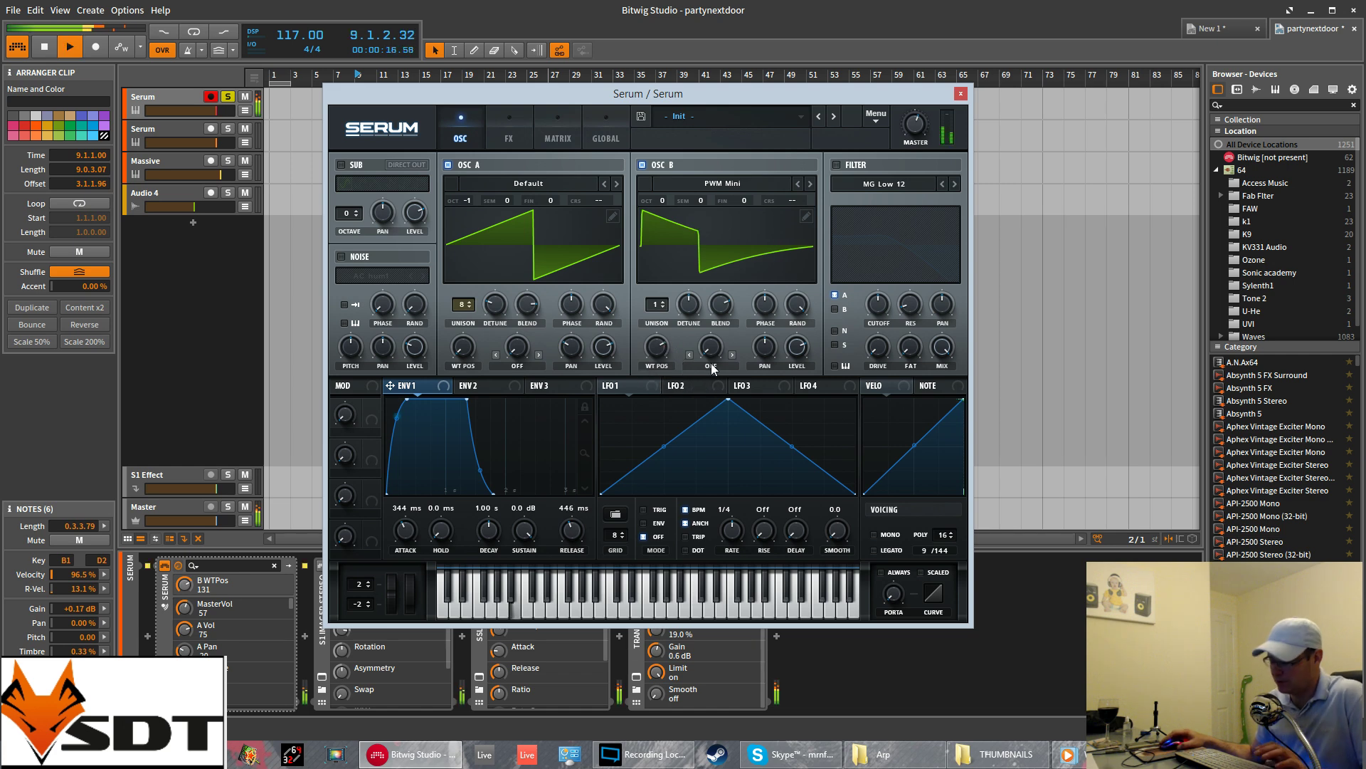
left_click_drag(796, 351, 769, 336)
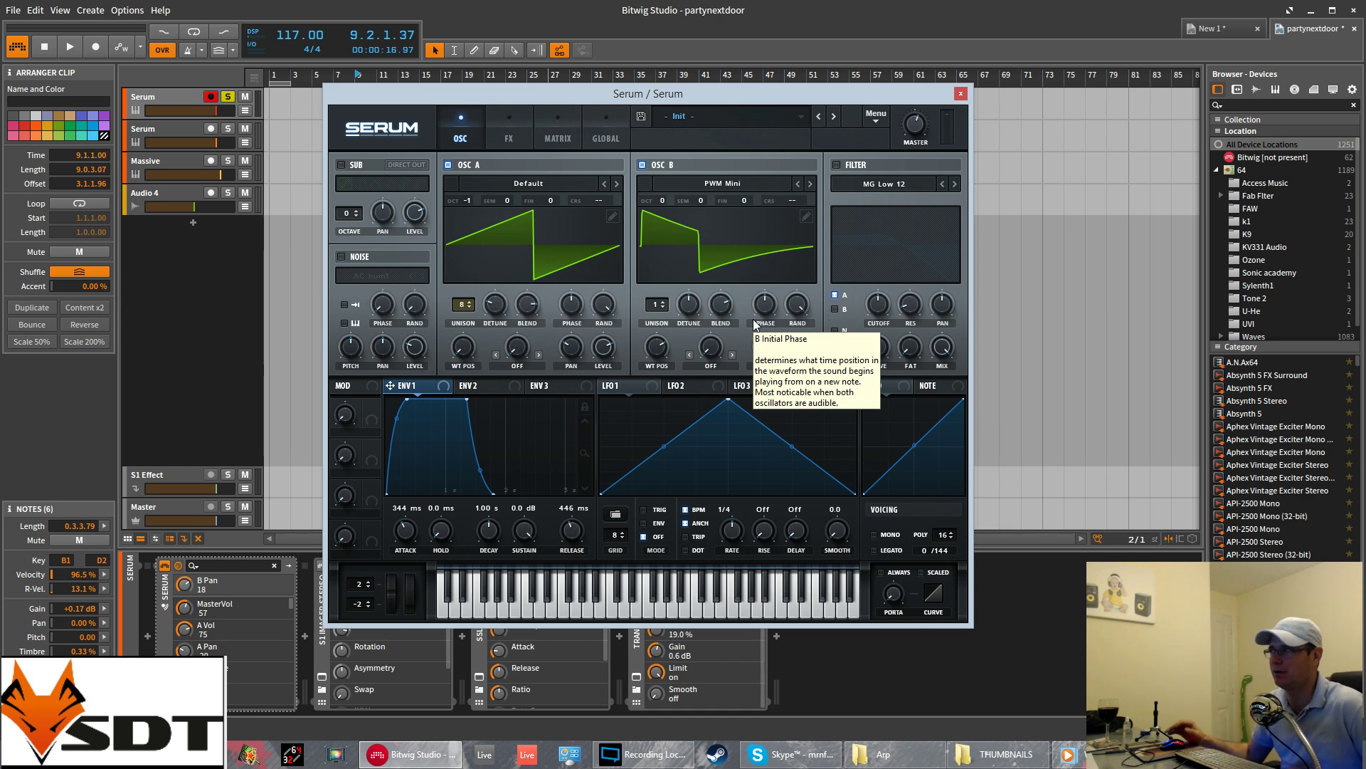
key("space")
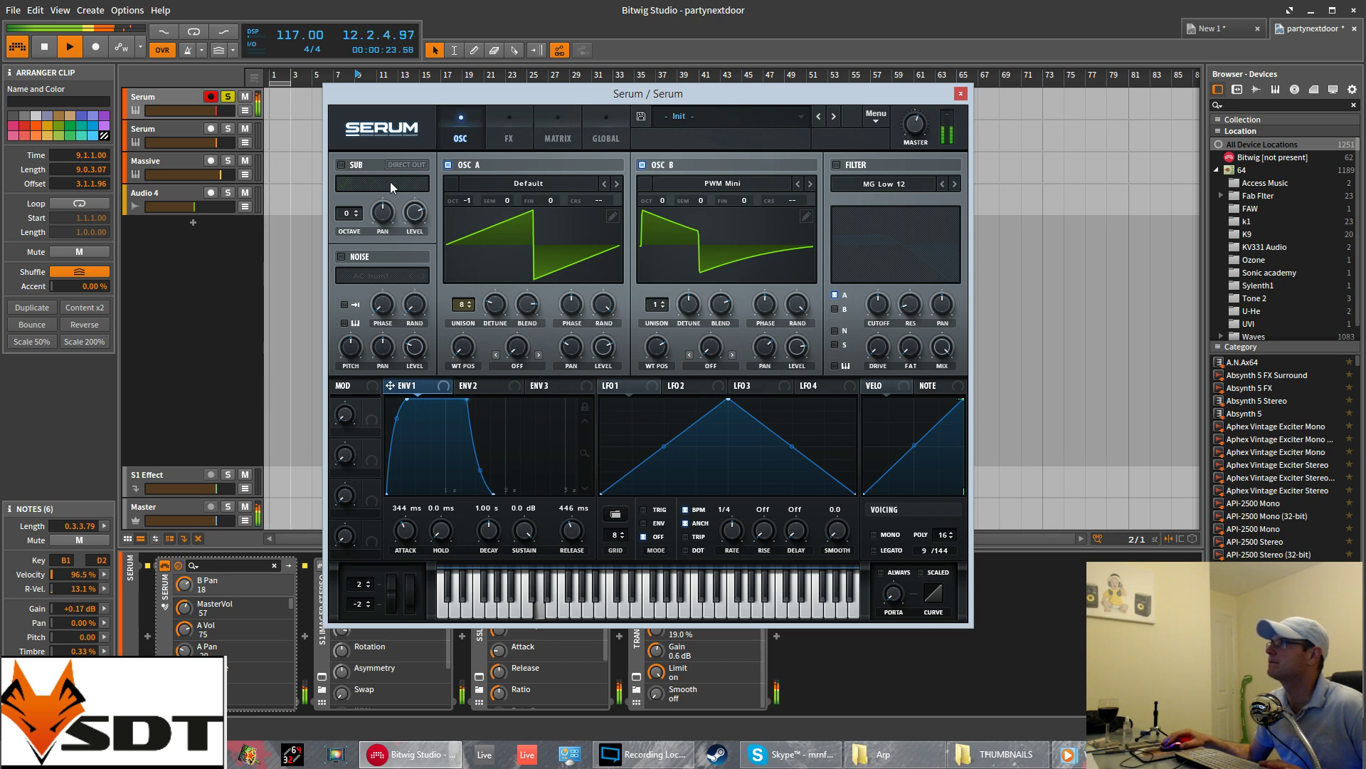
key("space")
- Enable the sub oscillator with a triangle shape and audition the clip
left_click(350, 165)
left_click(375, 184)
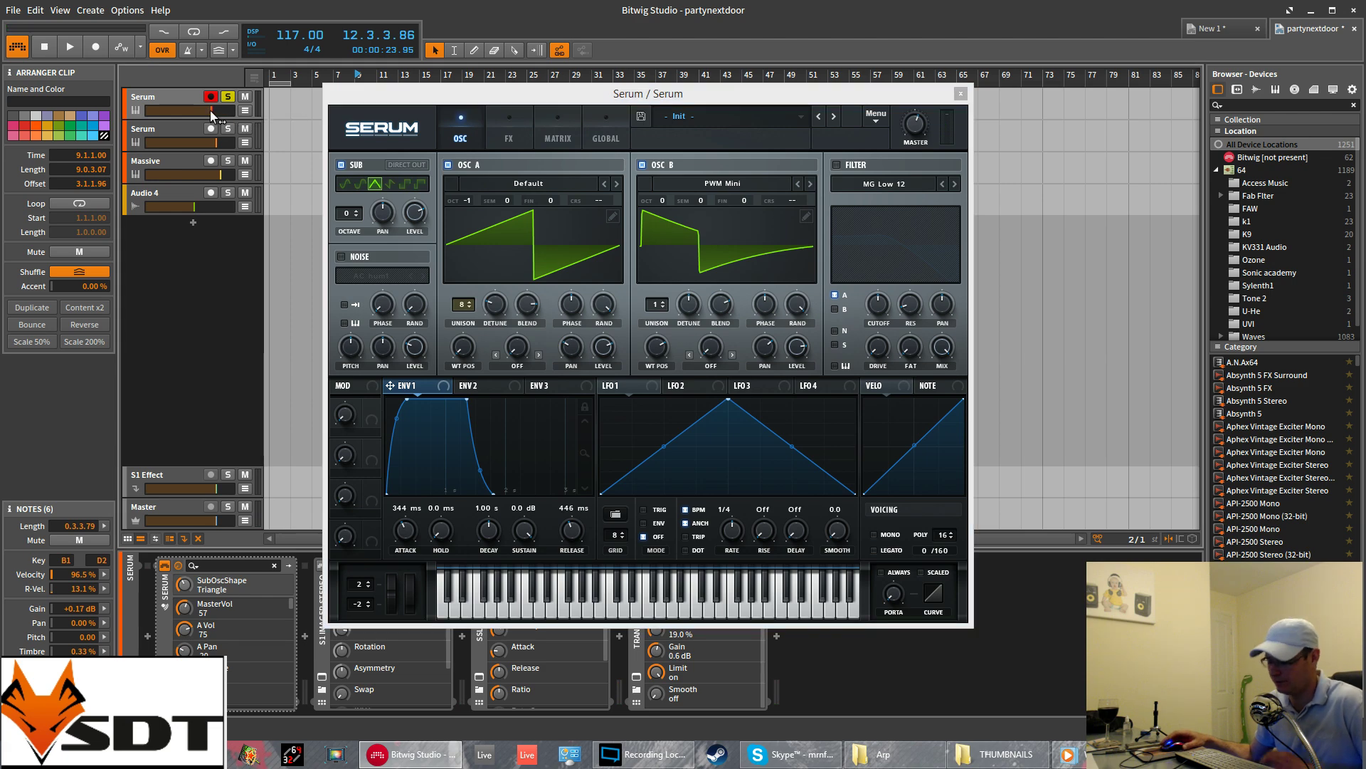
key("space")
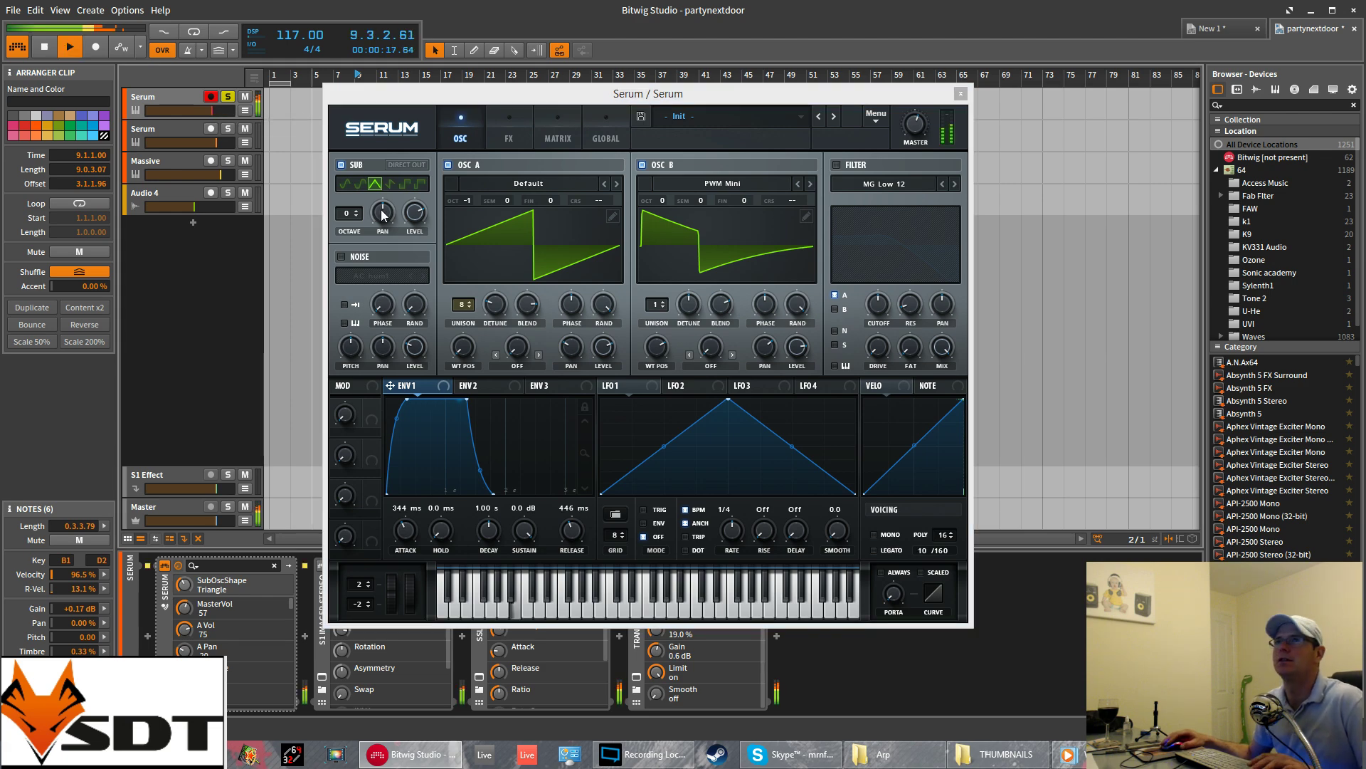
key("space")
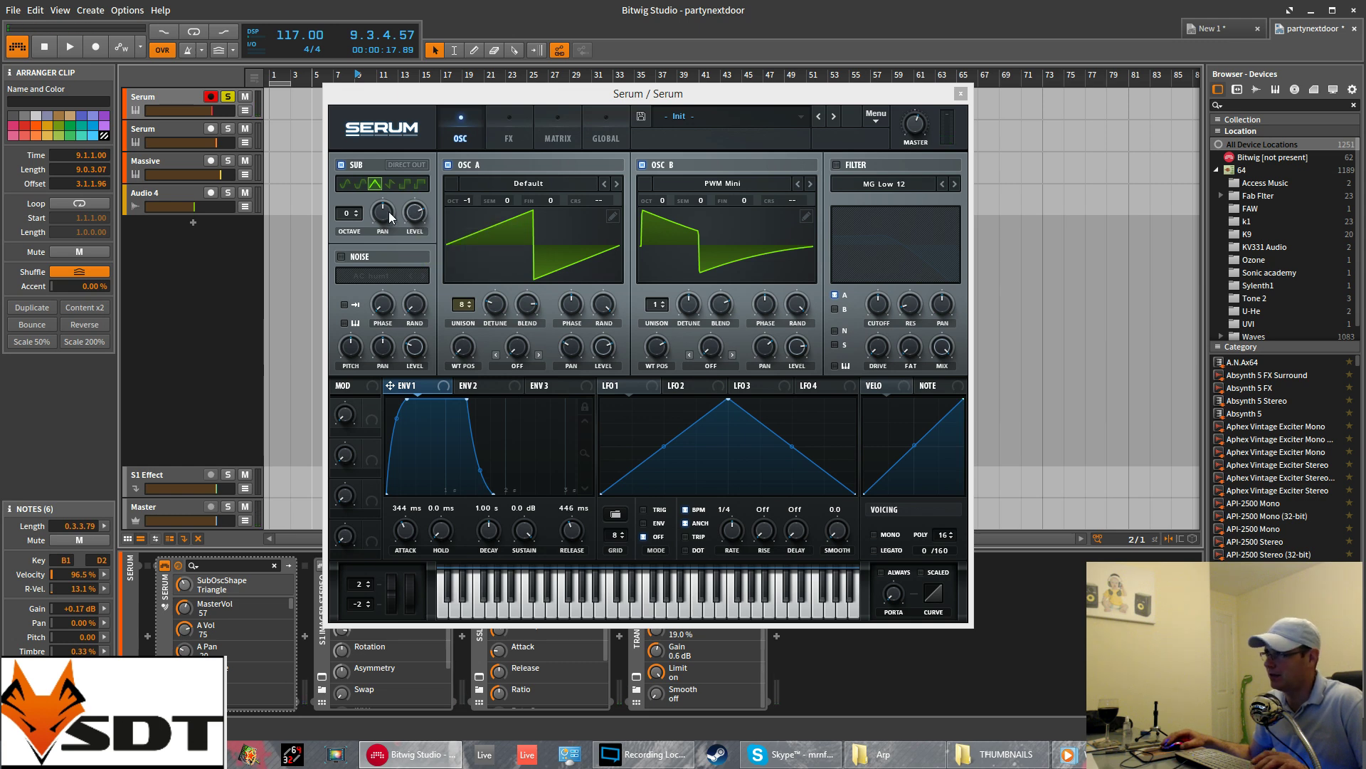
- Lower the sub oscillator's octave to -2 and audition the result
left_click_drag(355, 215, 356, 232)
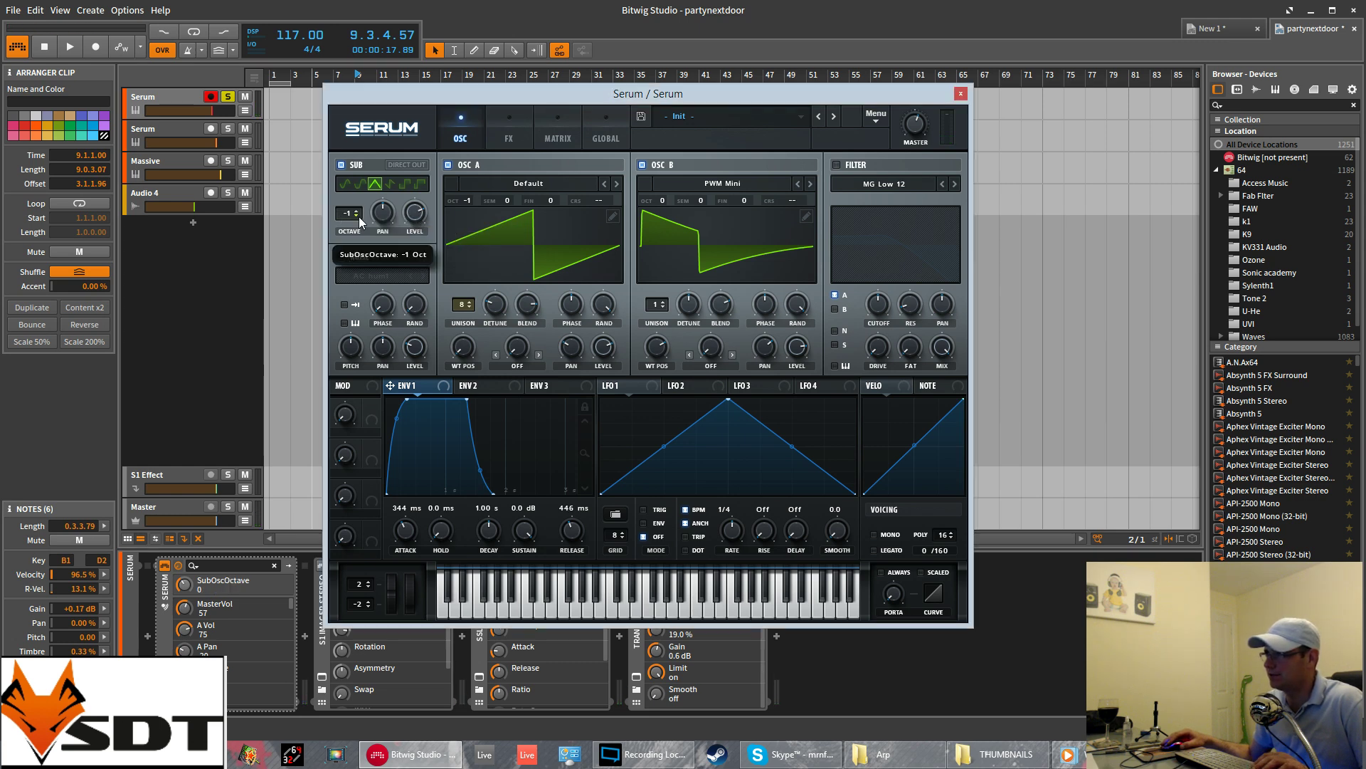
key("space")
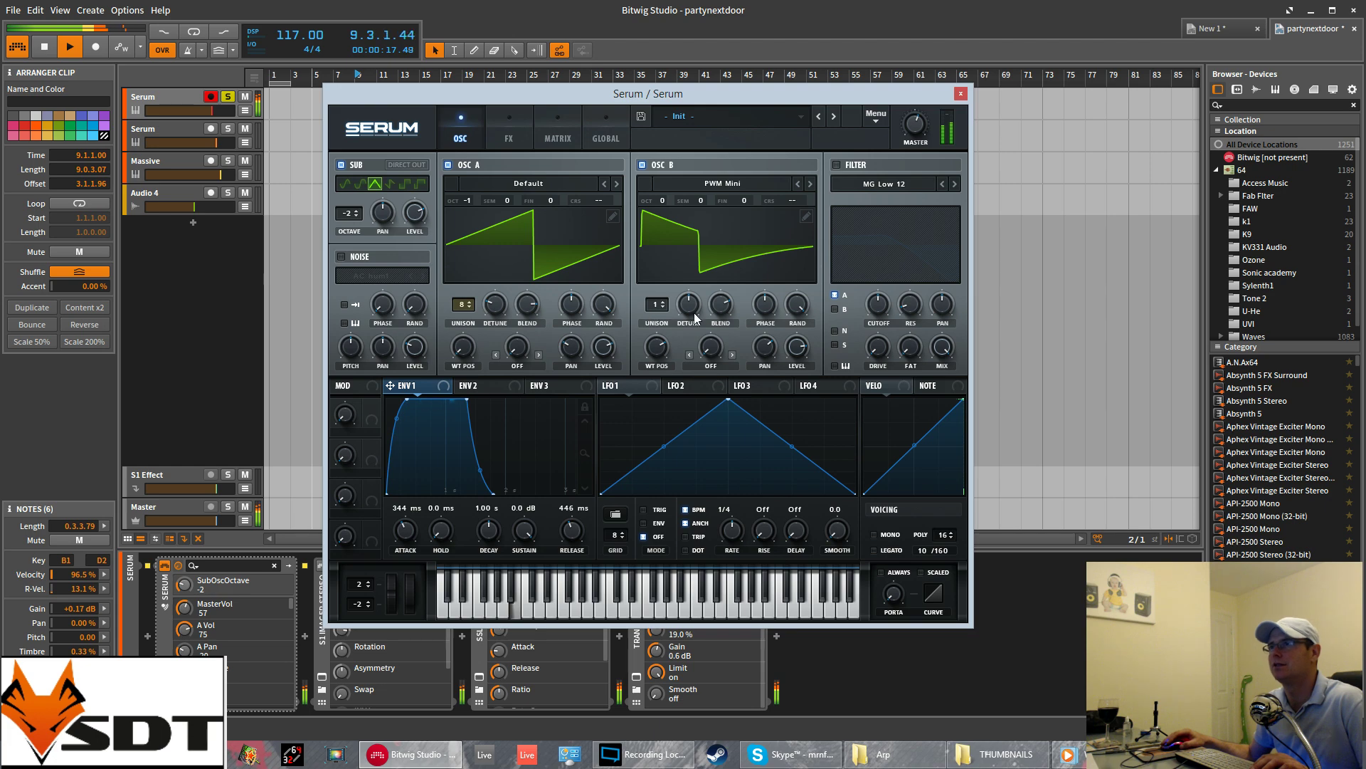
key("space")
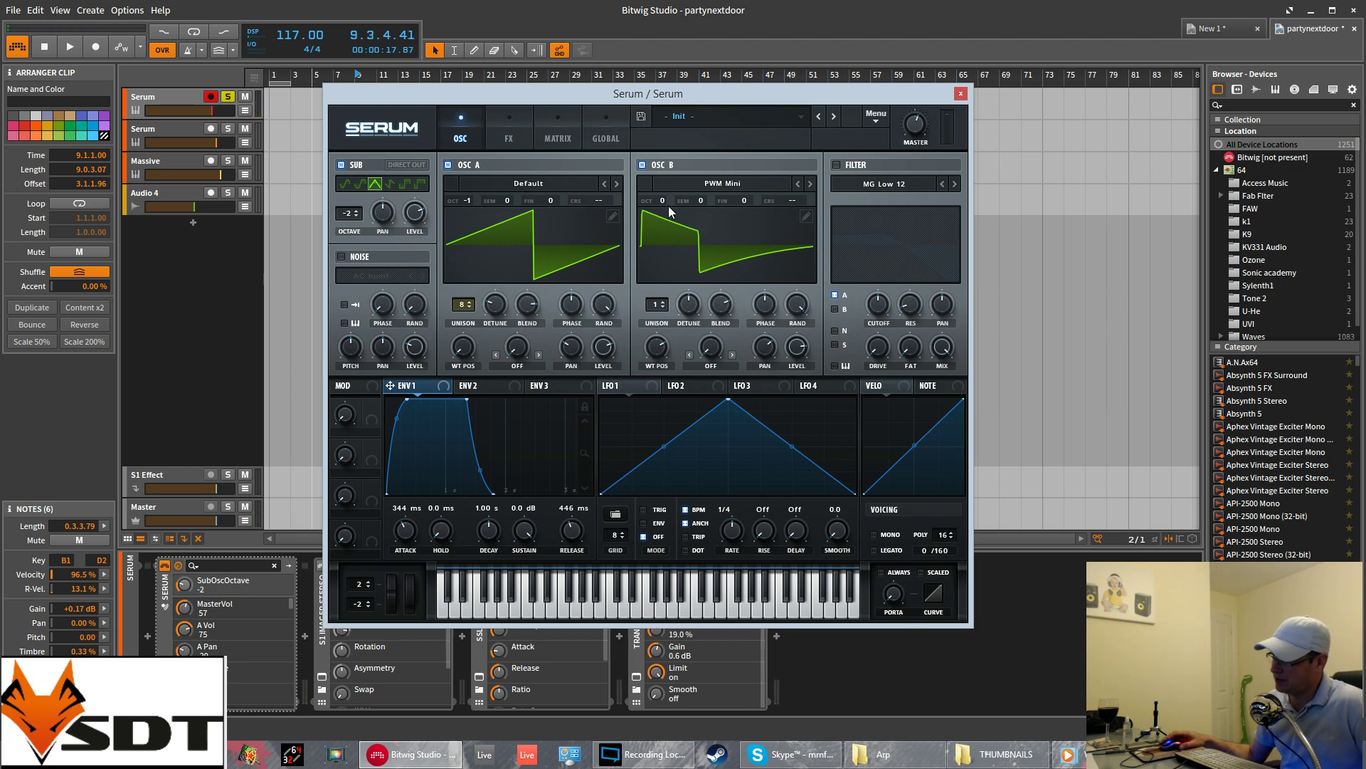
- Drop OSC B to octave -1 and set the sub oscillator's level to 82 during playback
left_click_drag(663, 199, 663, 219)
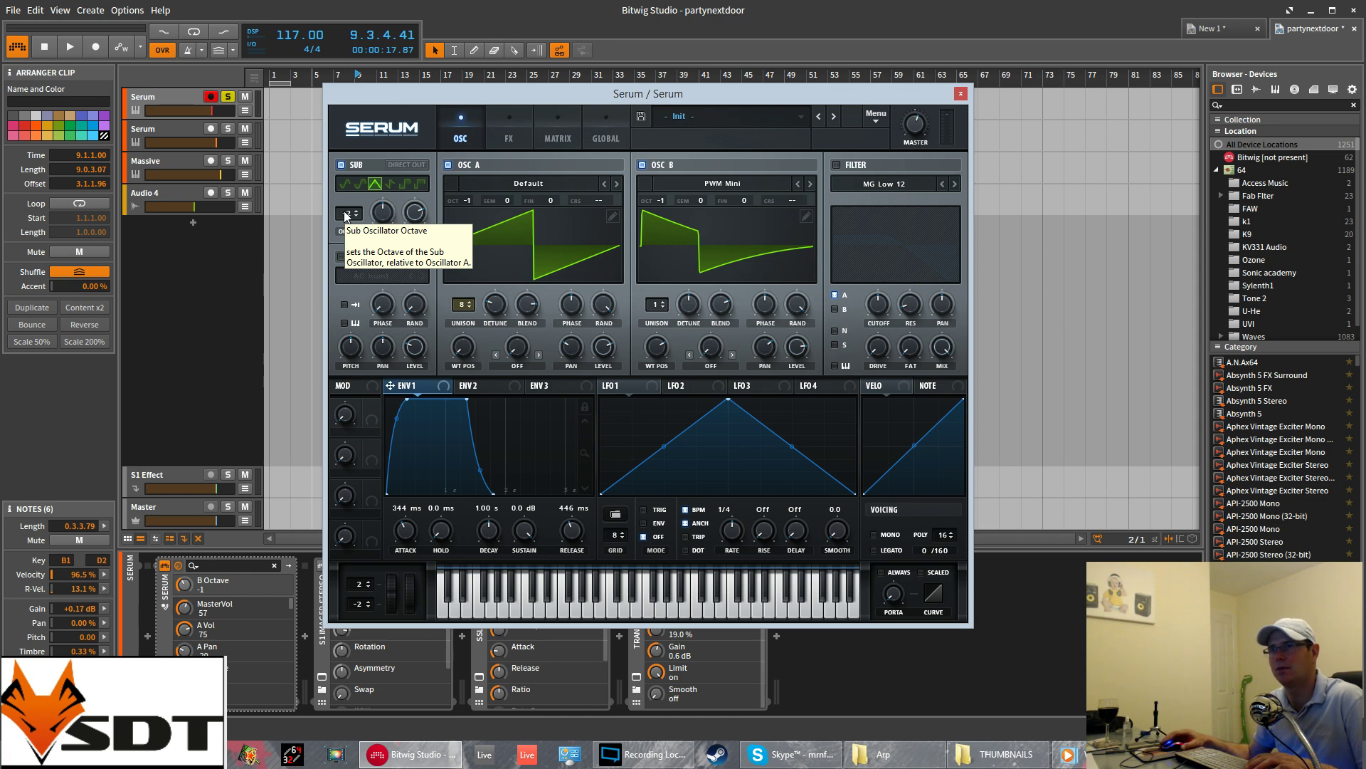
key("space")
mouse_move(416, 212)
left_mouse_down()
mouse_move(429, 482)
mouse_move(418, 207)
left_mouse_up()
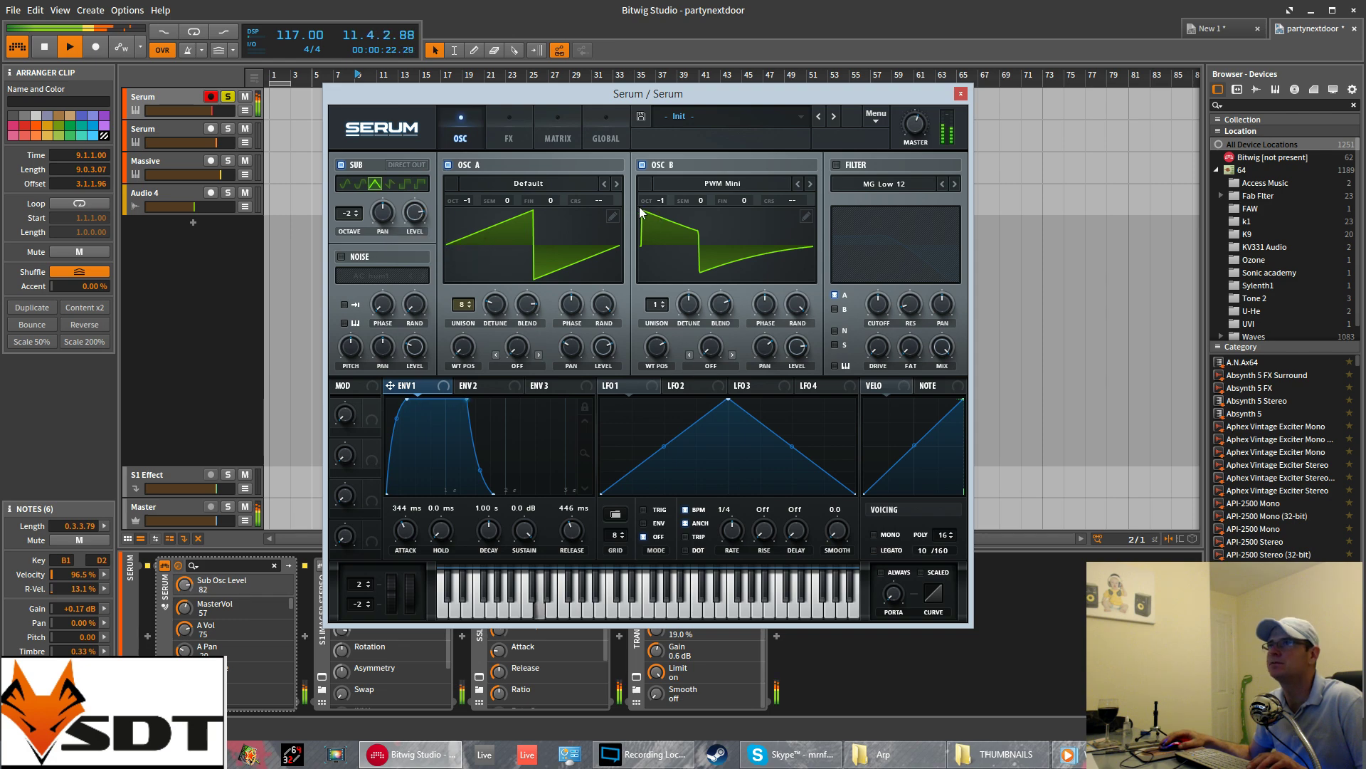
- Disable OSC A and OSC B to isolate the triangle sub, and raise the sub level to 100
left_click(642, 164)
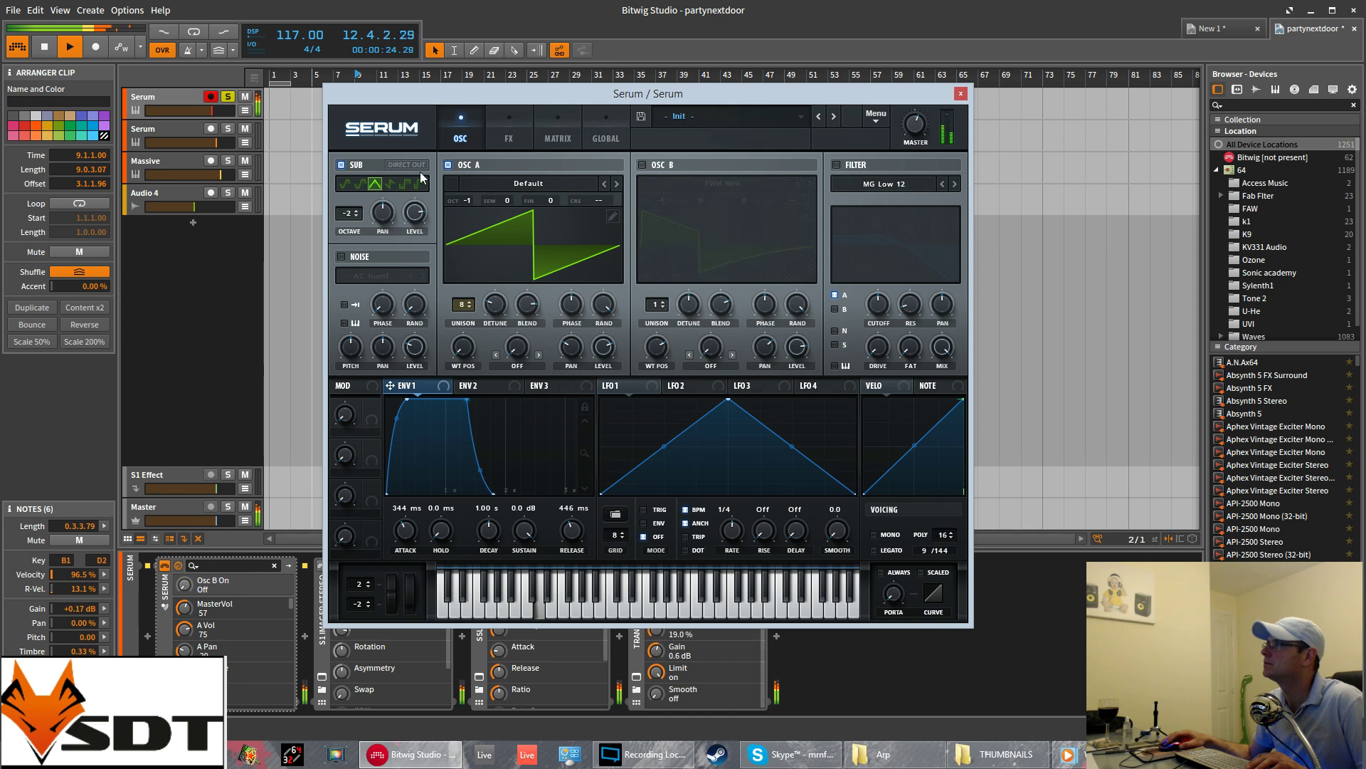
left_click(449, 165)
left_click_drag(417, 212, 419, 164)
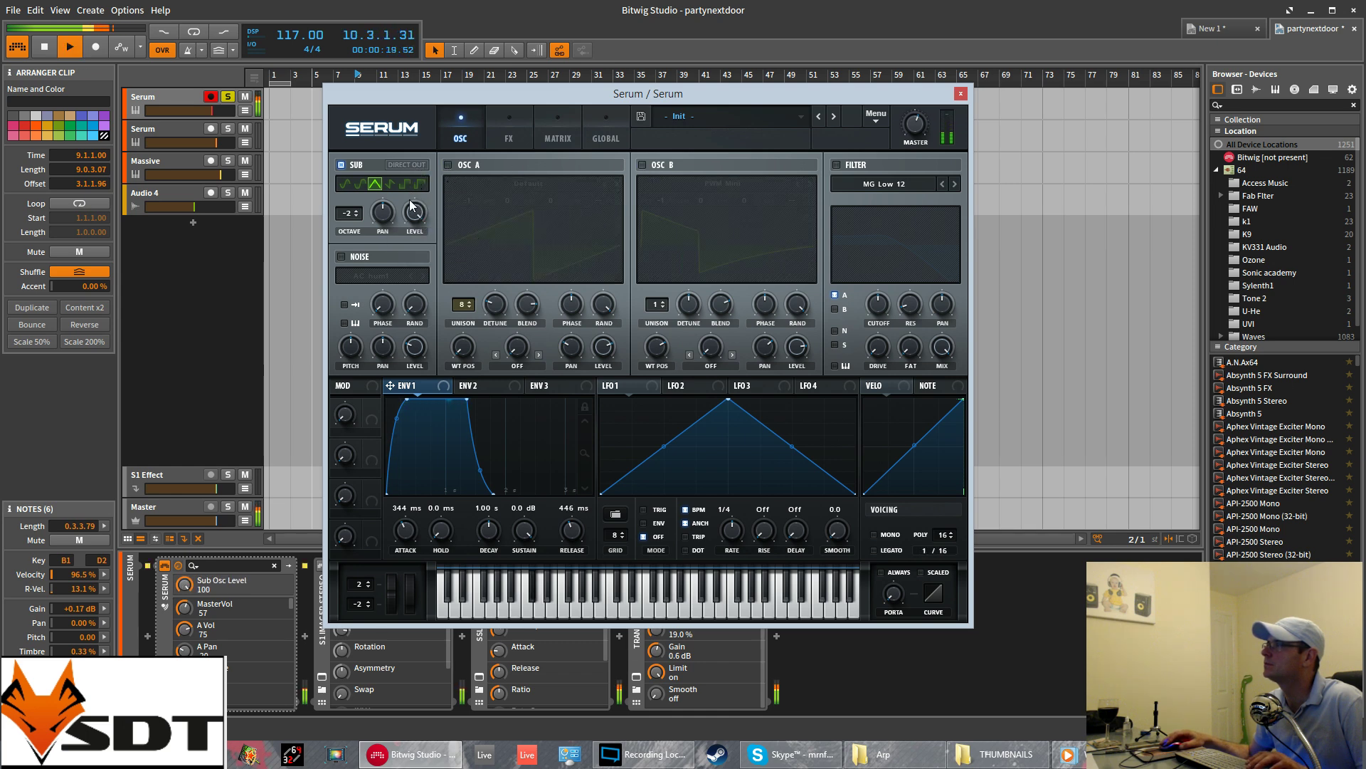
left_click(375, 184)
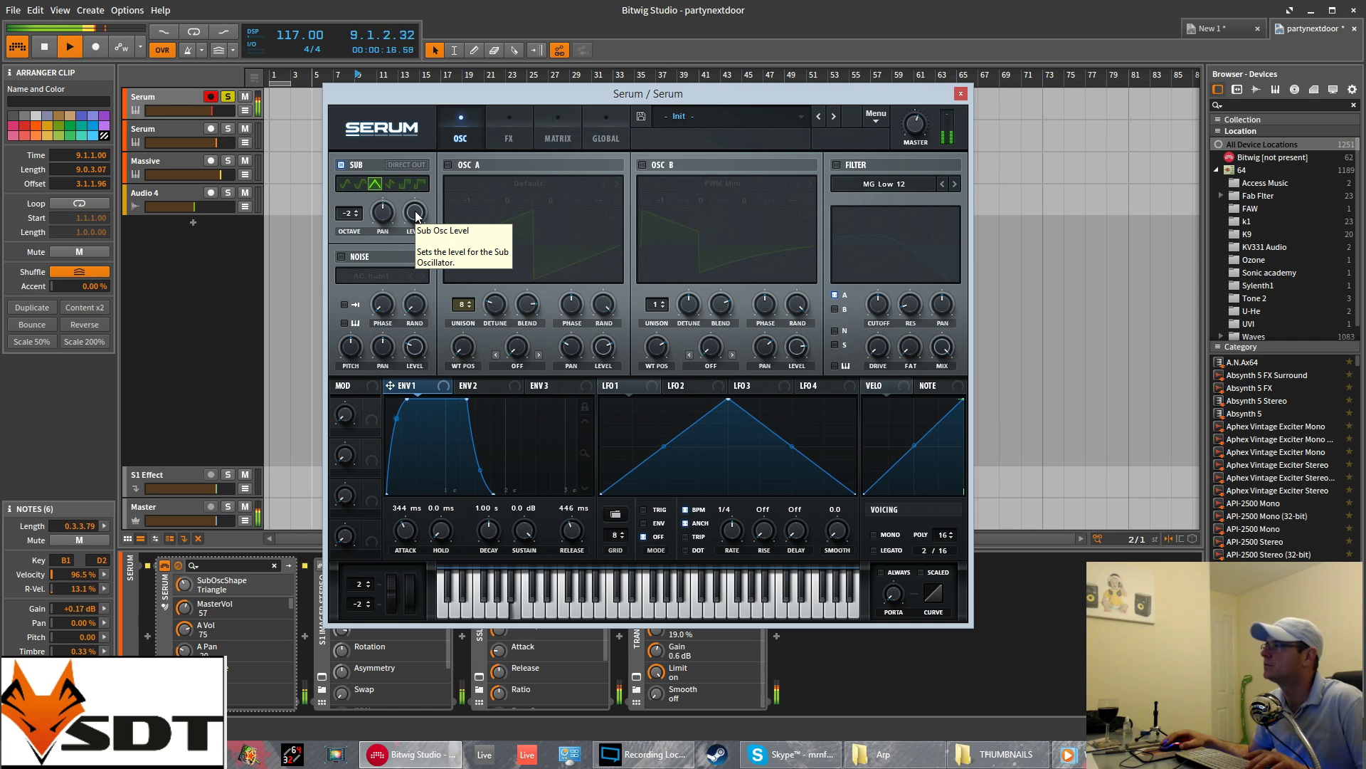
- Try the sub at octave -1 alone and with OSC A and OSC B re-enabled, and return it to octave -2
left_click(357, 211)
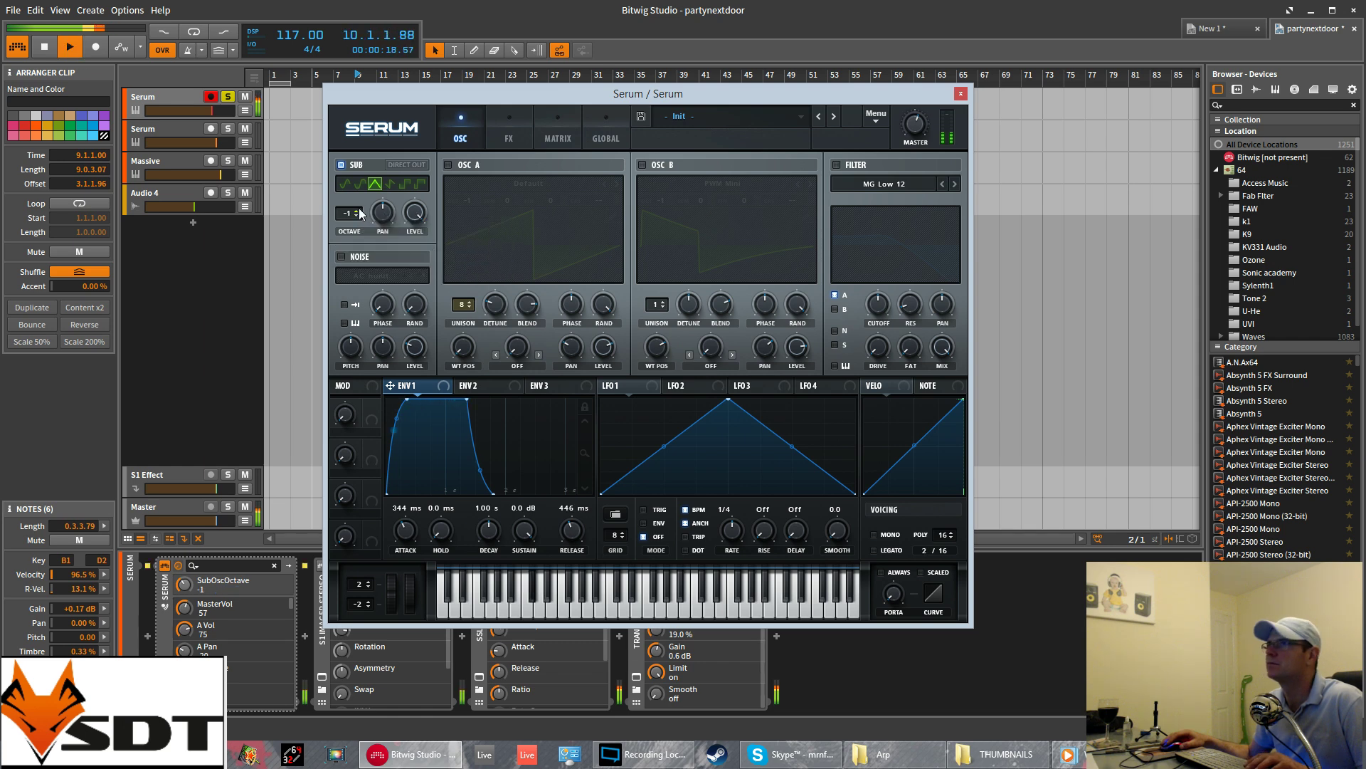
key("space")
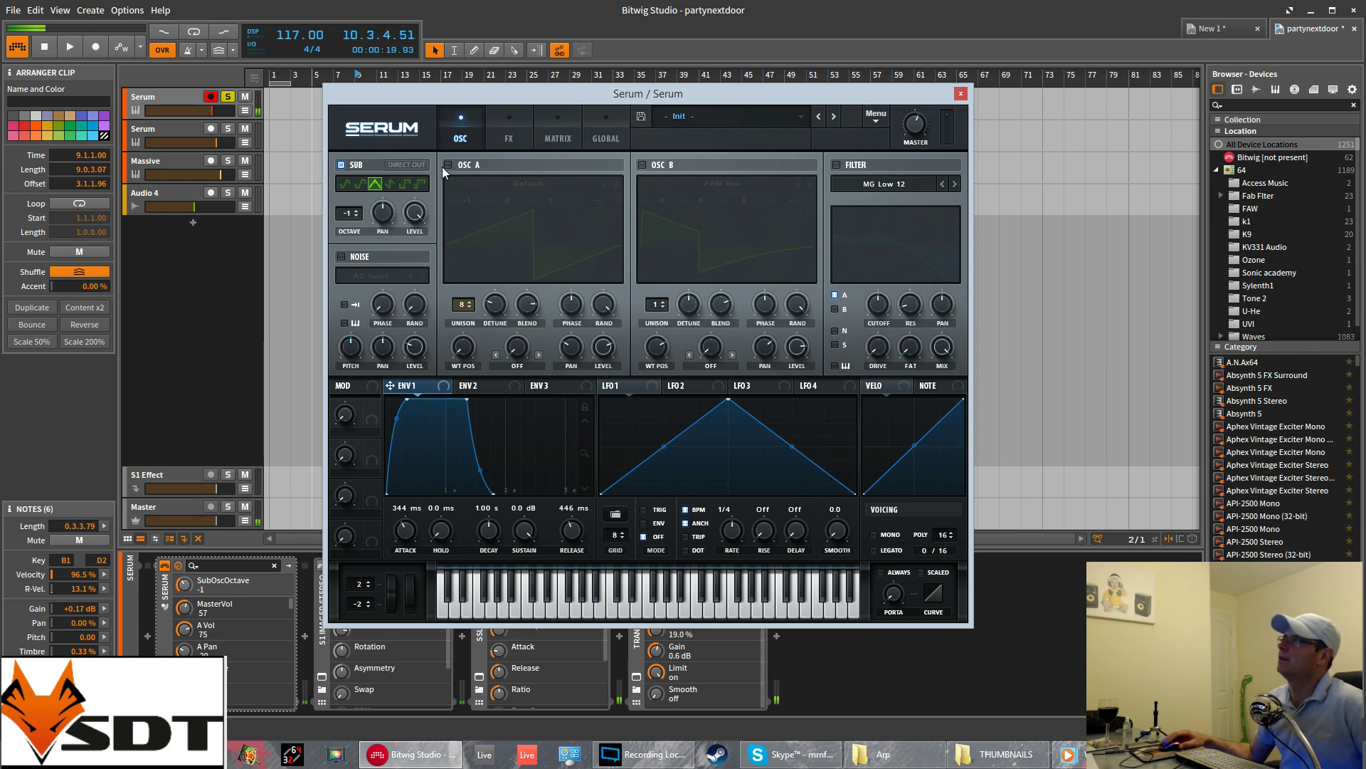
left_click(447, 165)
left_click(640, 165)
key("space")
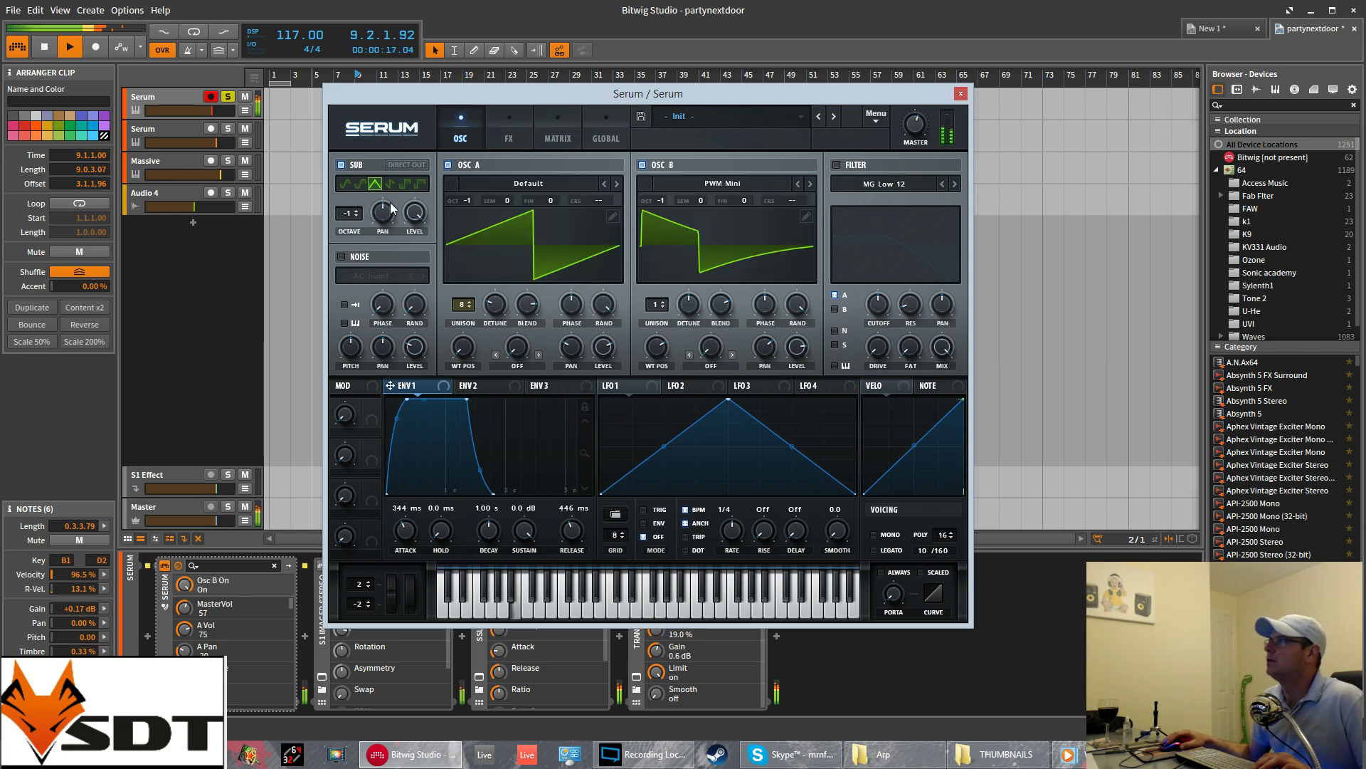
left_click(357, 217)
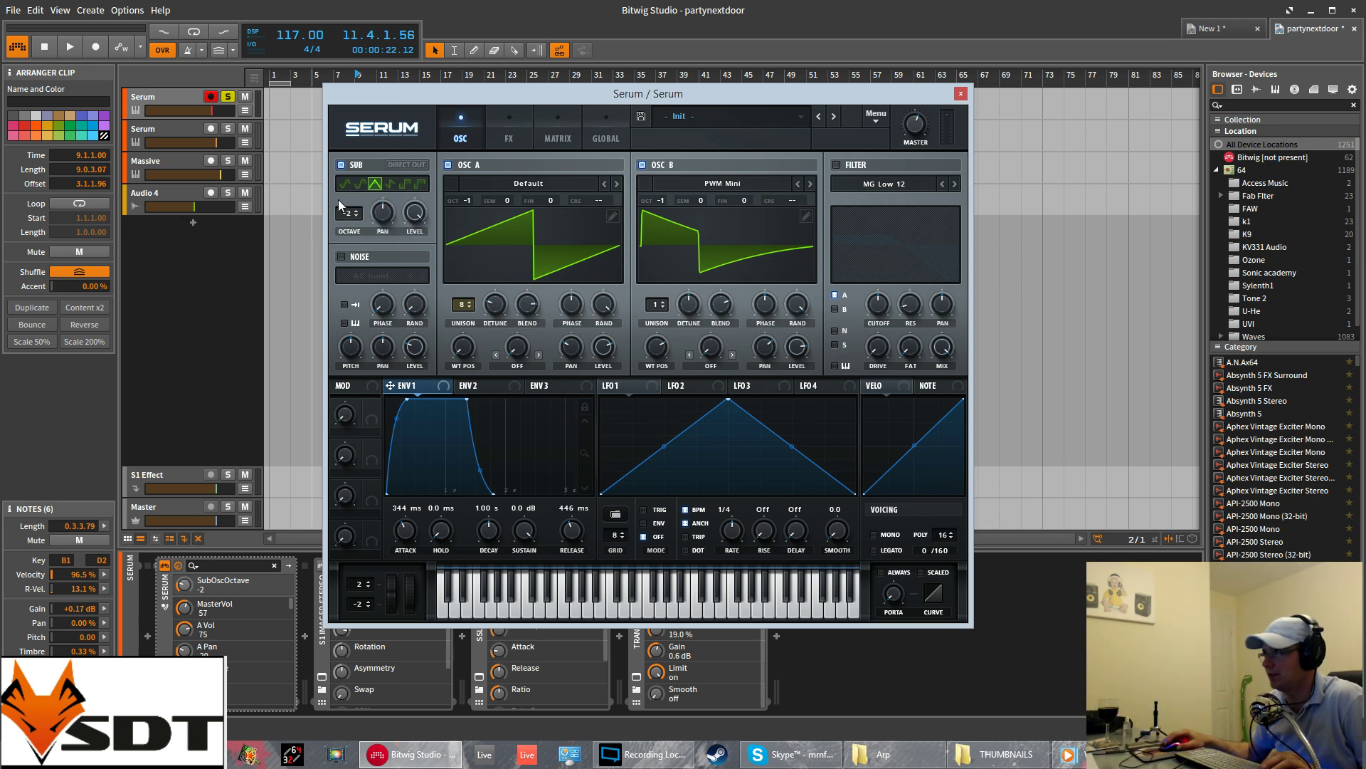
- Disable OSC A and OSC B and audition the sub oscillator alone at octave -2
left_click(447, 165)
left_click(640, 165)
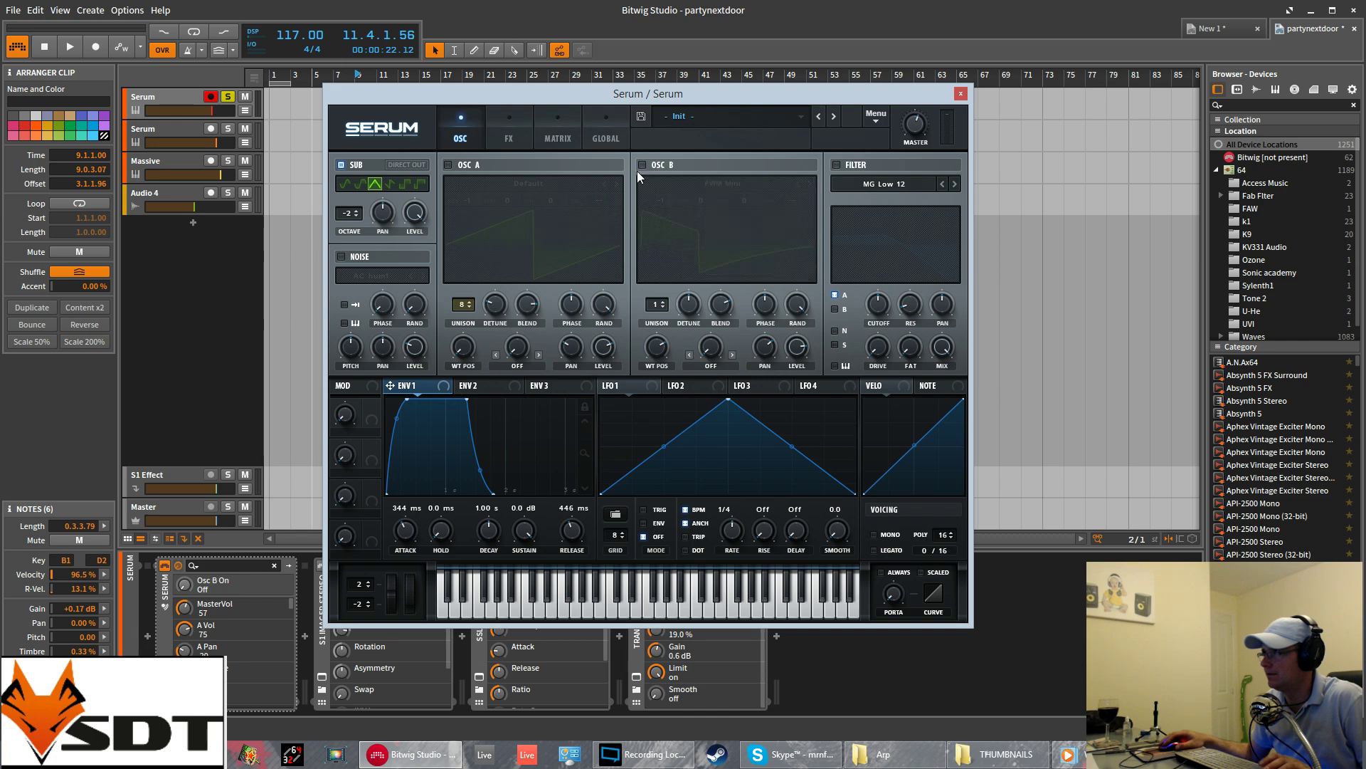
key("space")
key("space")
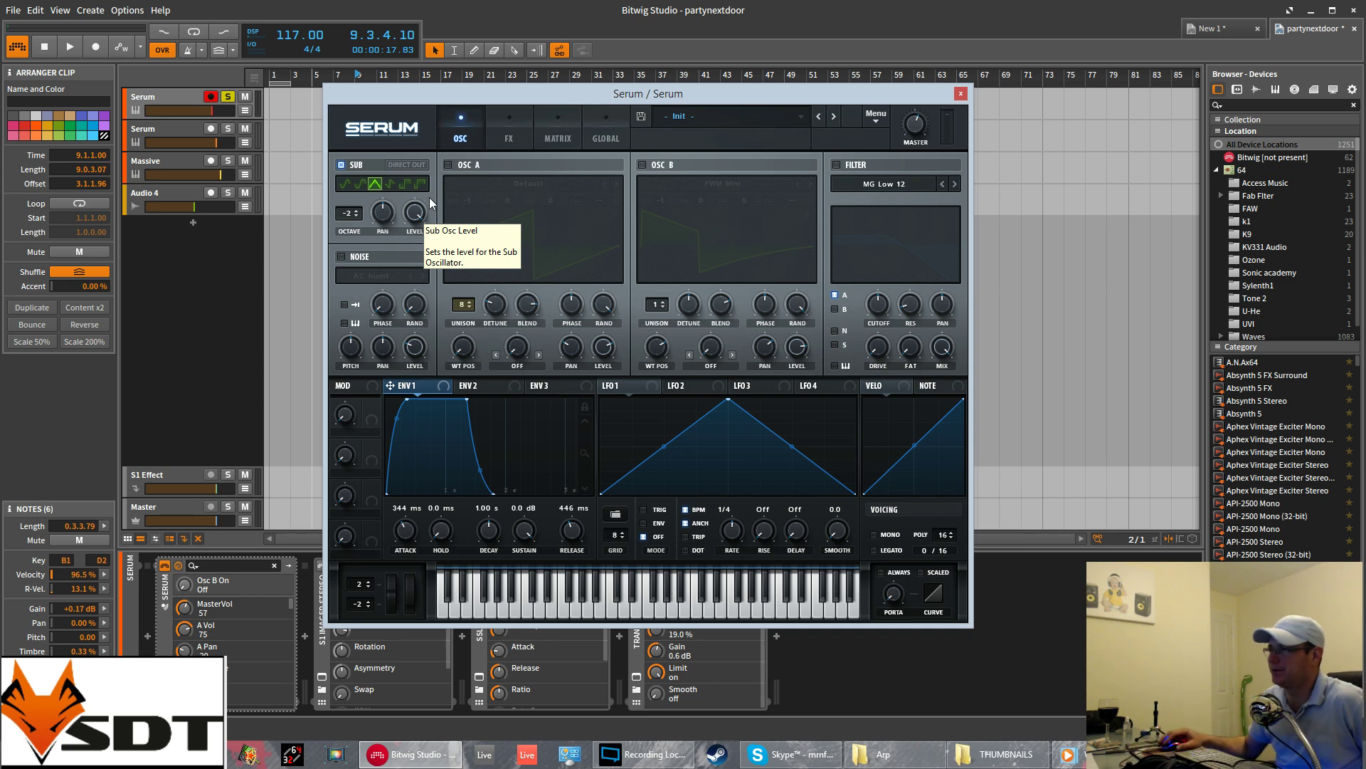
- Re-enable OSC A and OSC B and audition them together with the sub
left_click(448, 165)
left_click(642, 165)
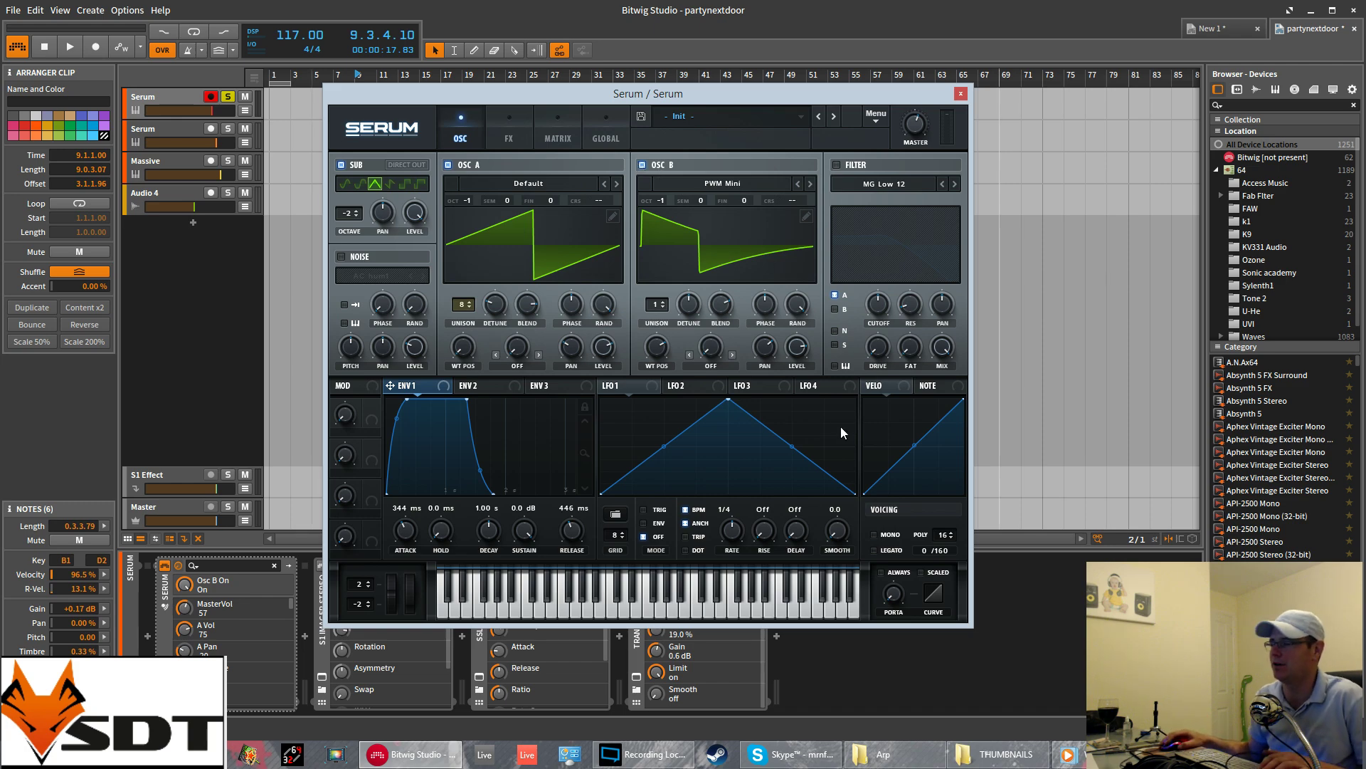
key("space")
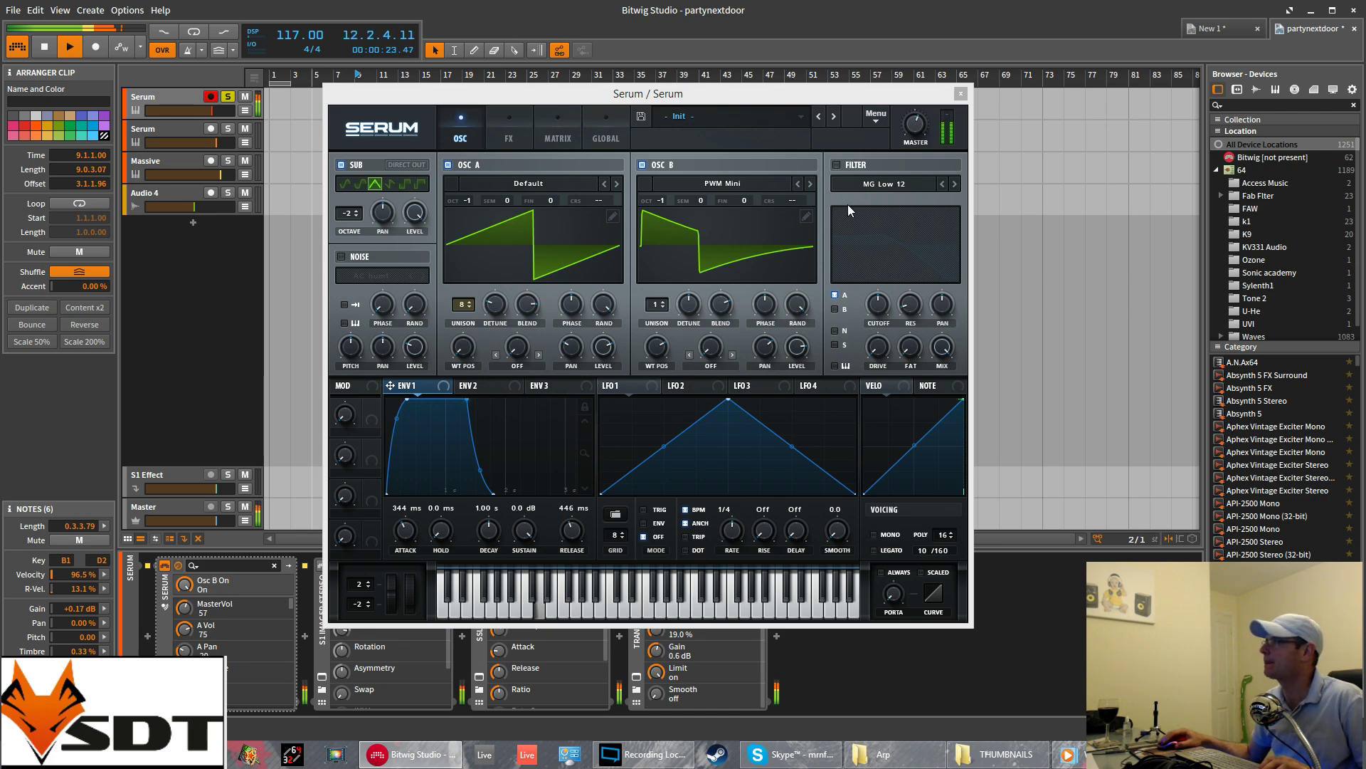
key("space")
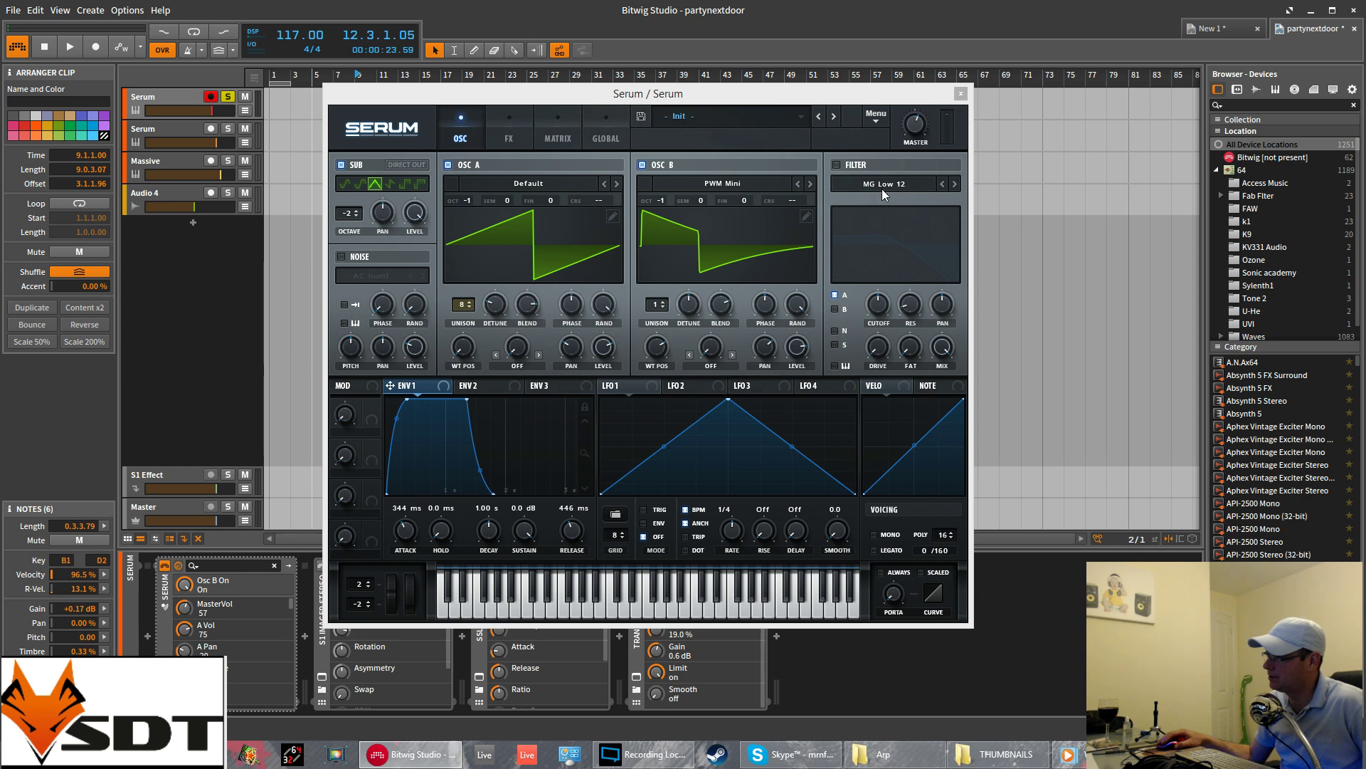
- Route OSC B and the sub into the filter, enable the MG Low 12 filter and set Fil Var to 54
left_click(835, 309)
left_click(835, 344)
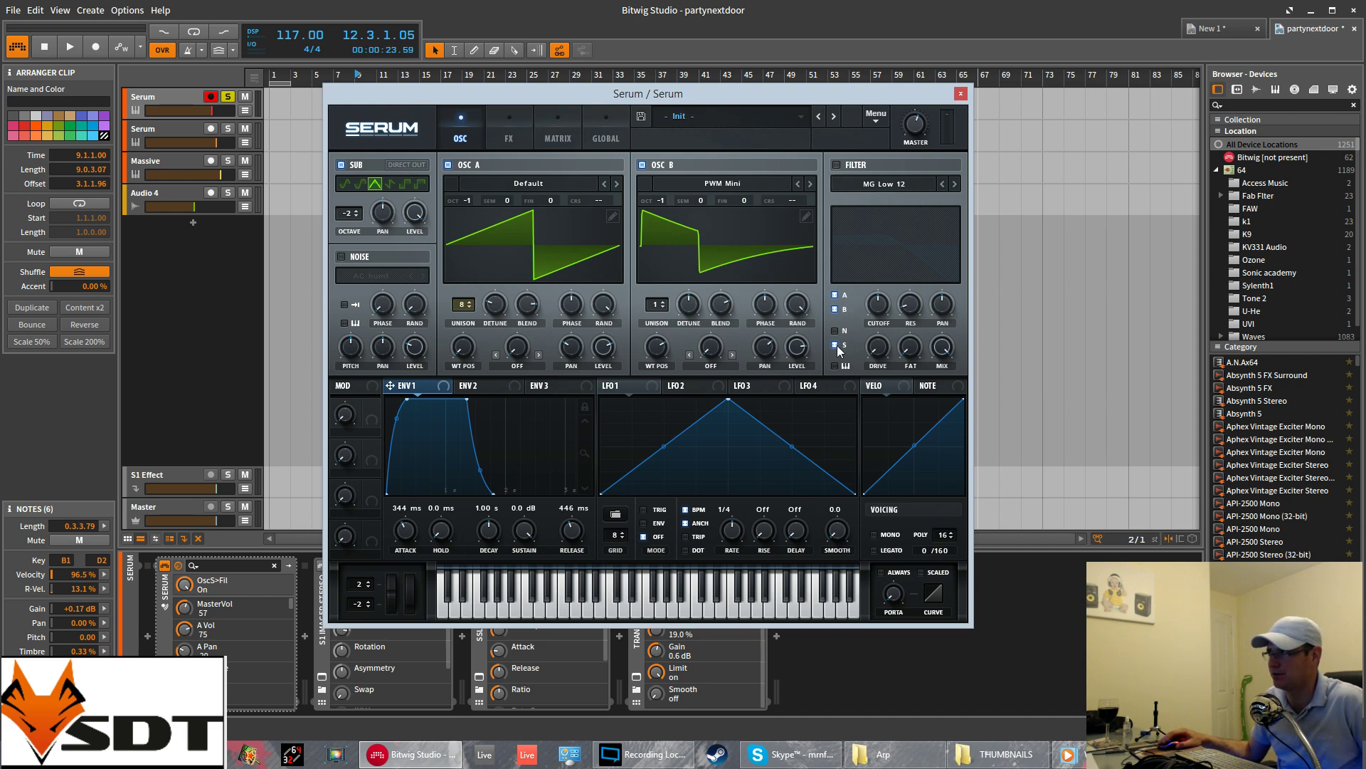
left_click(838, 164)
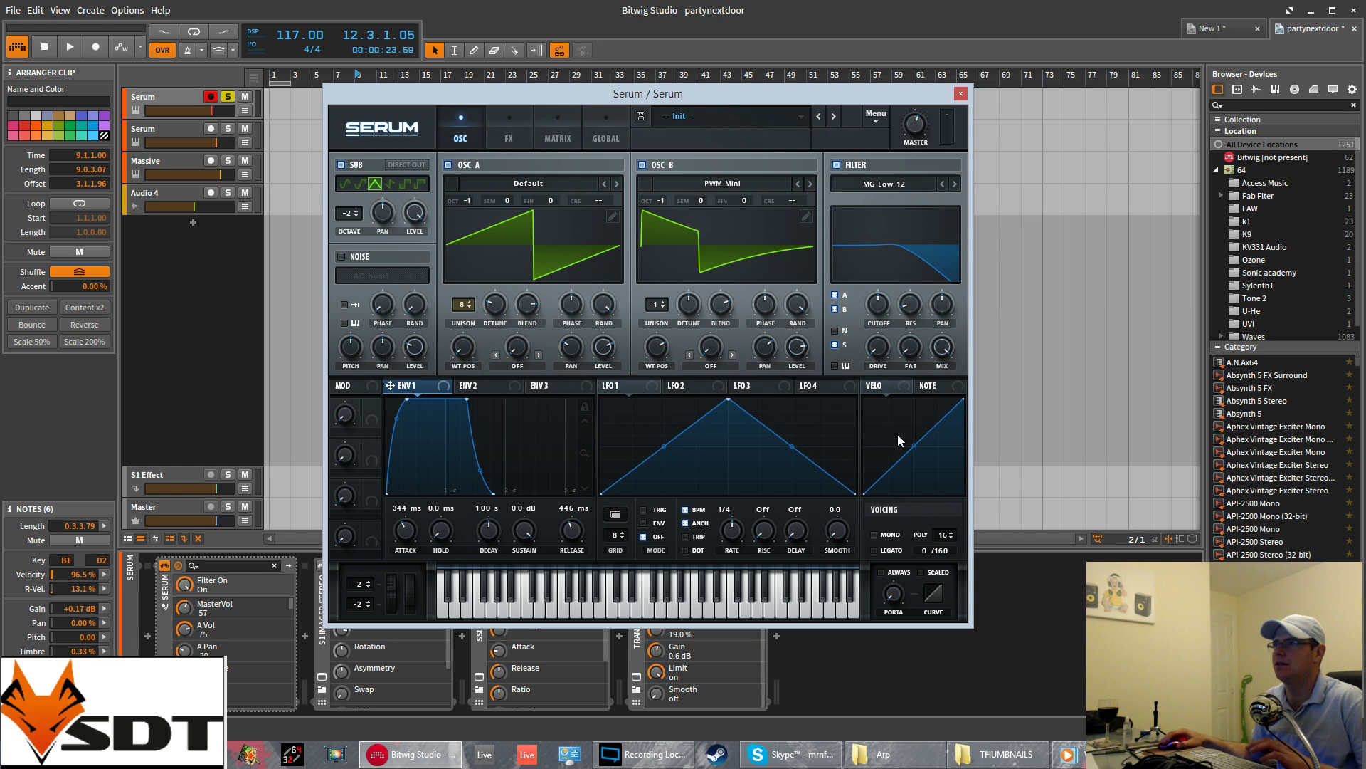
left_click_drag(878, 347, 920, 280)
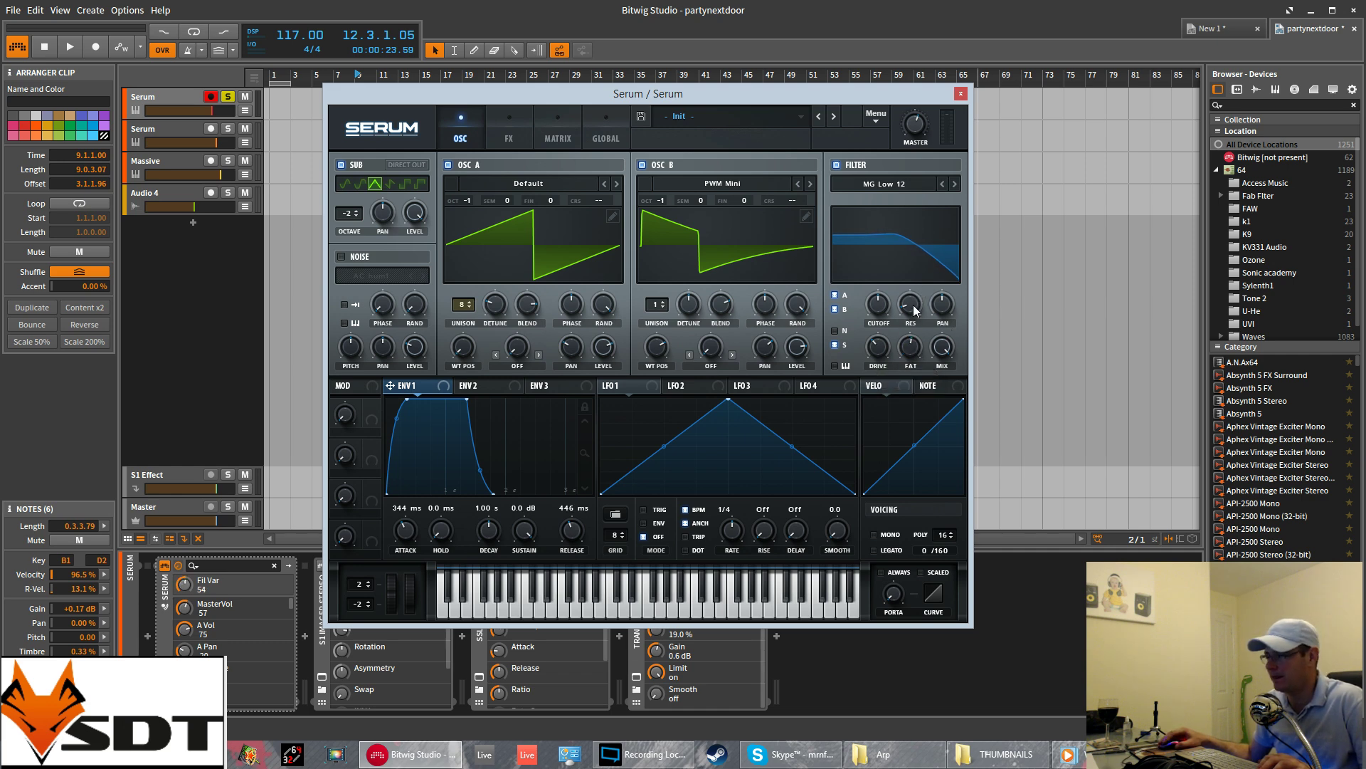
- Lower the filter cutoff to 455 while the clip plays
key("space")
left_click_drag(883, 304, 884, 314)
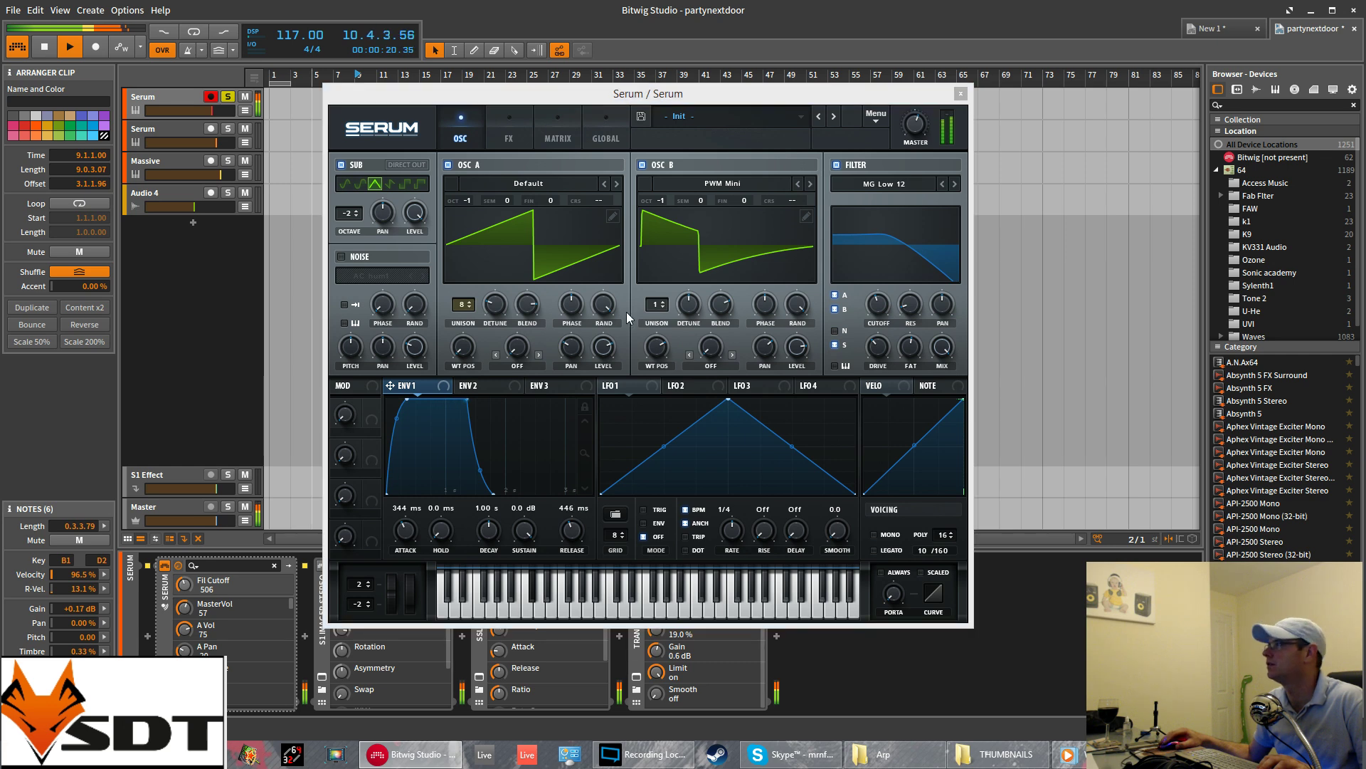
left_click_drag(871, 311, 870, 314)
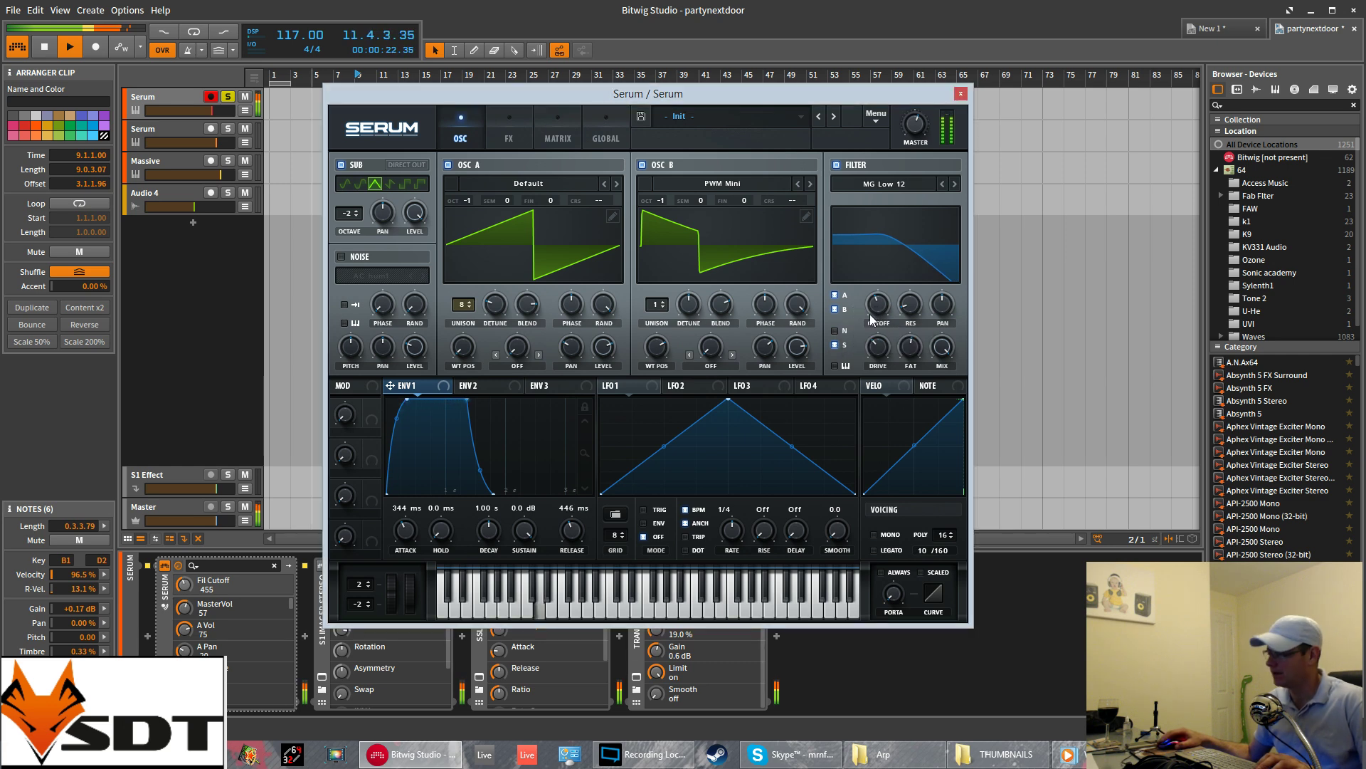
key("space")
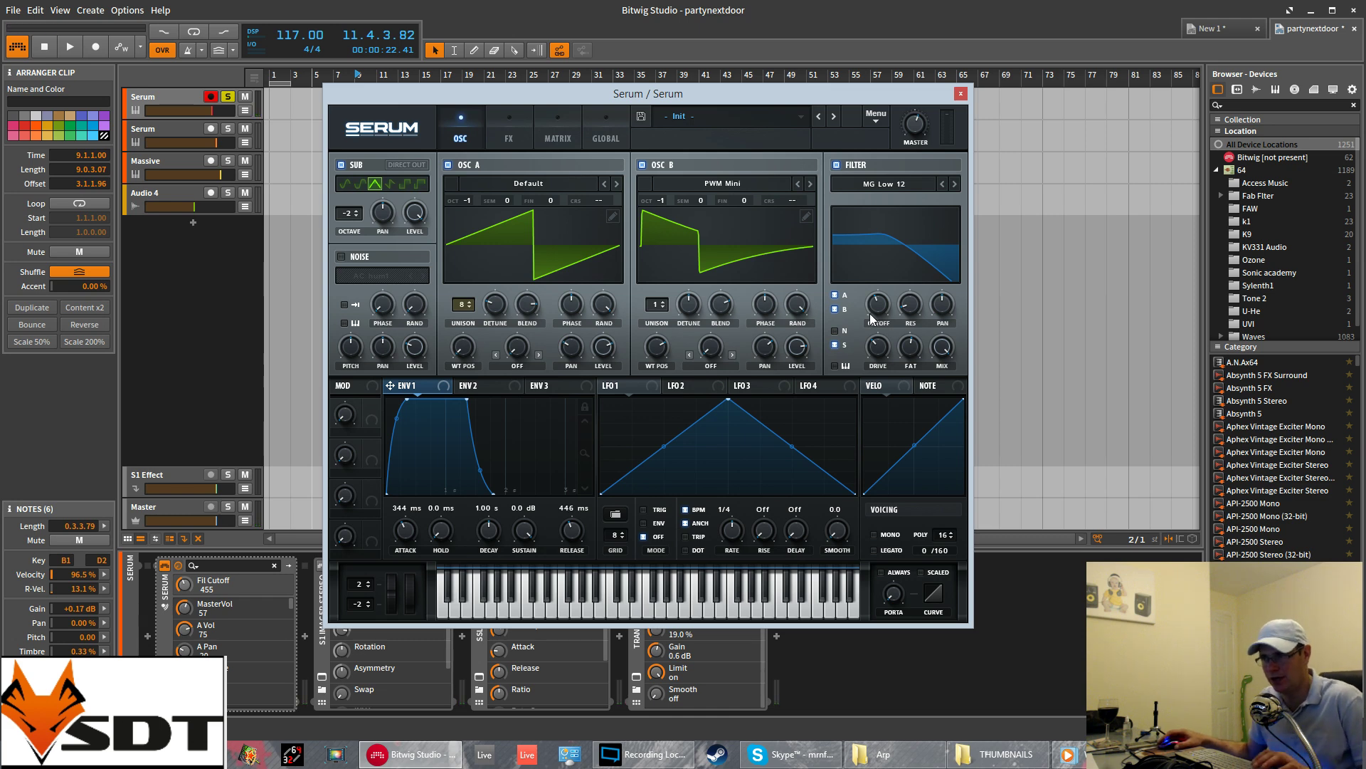
- Replay the clip to listen to the layered oscillators through the filter
key("space")
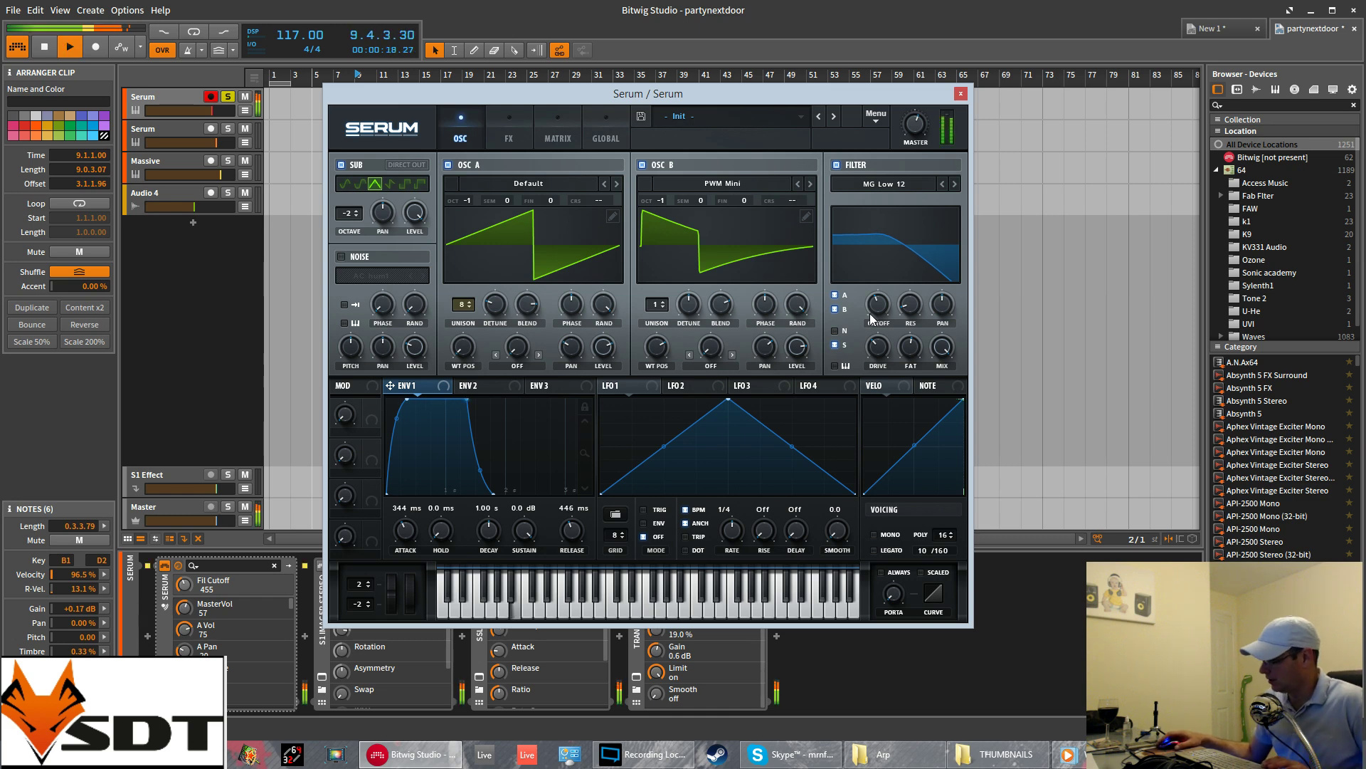
key("space")
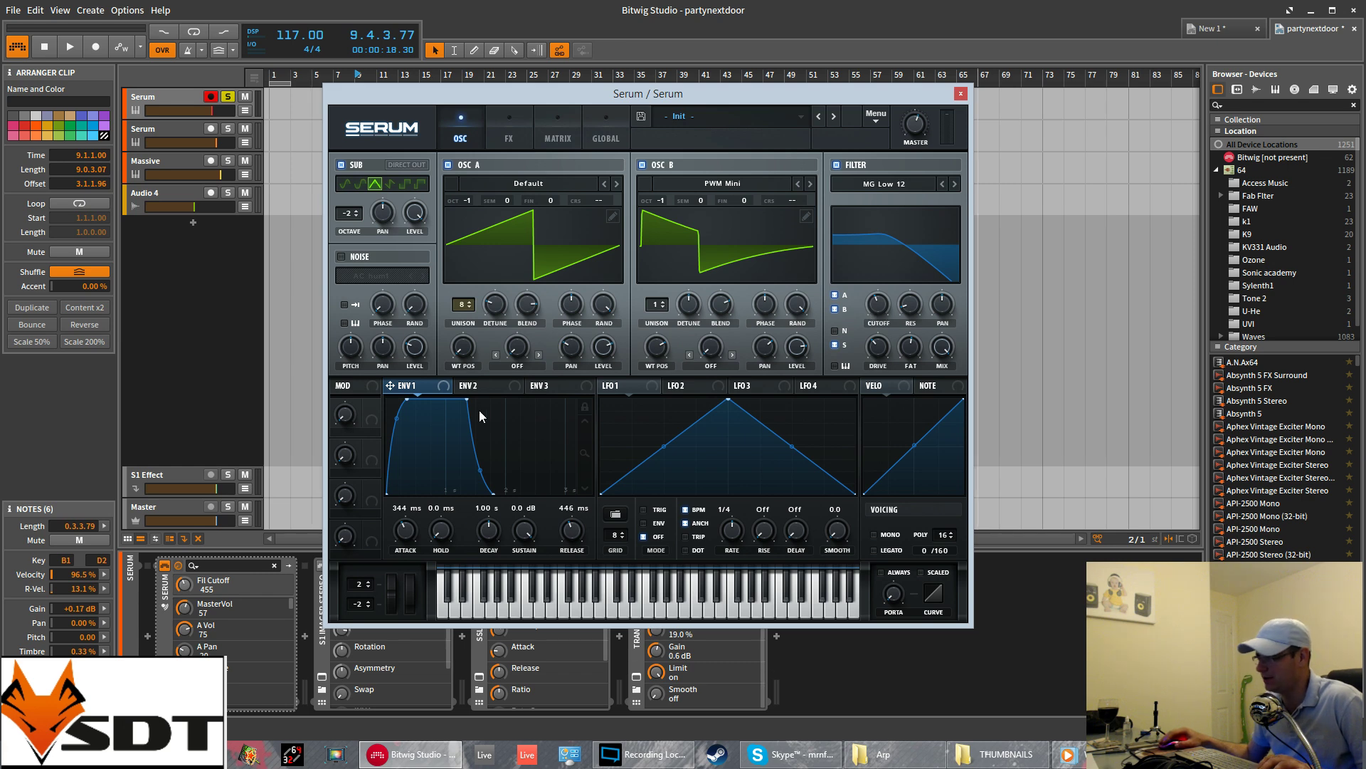
key("space")
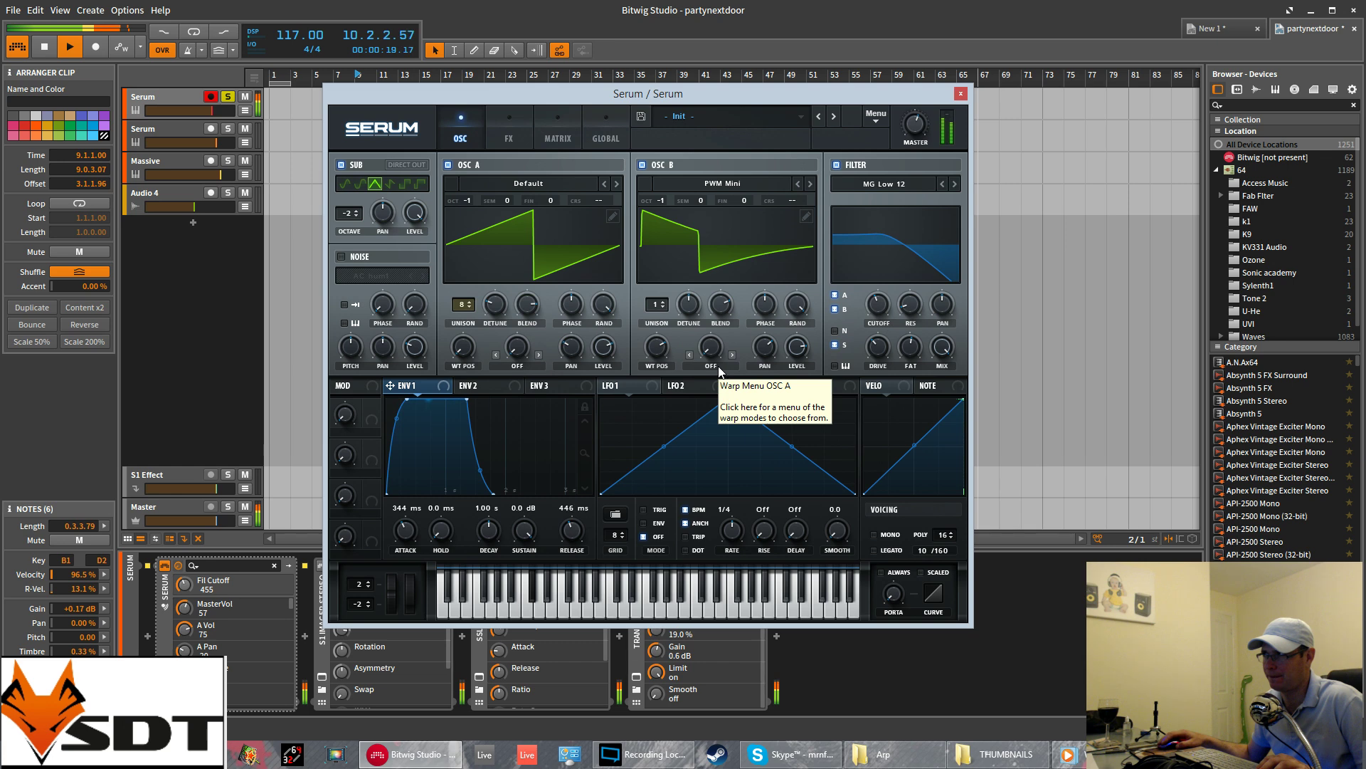
key("space")
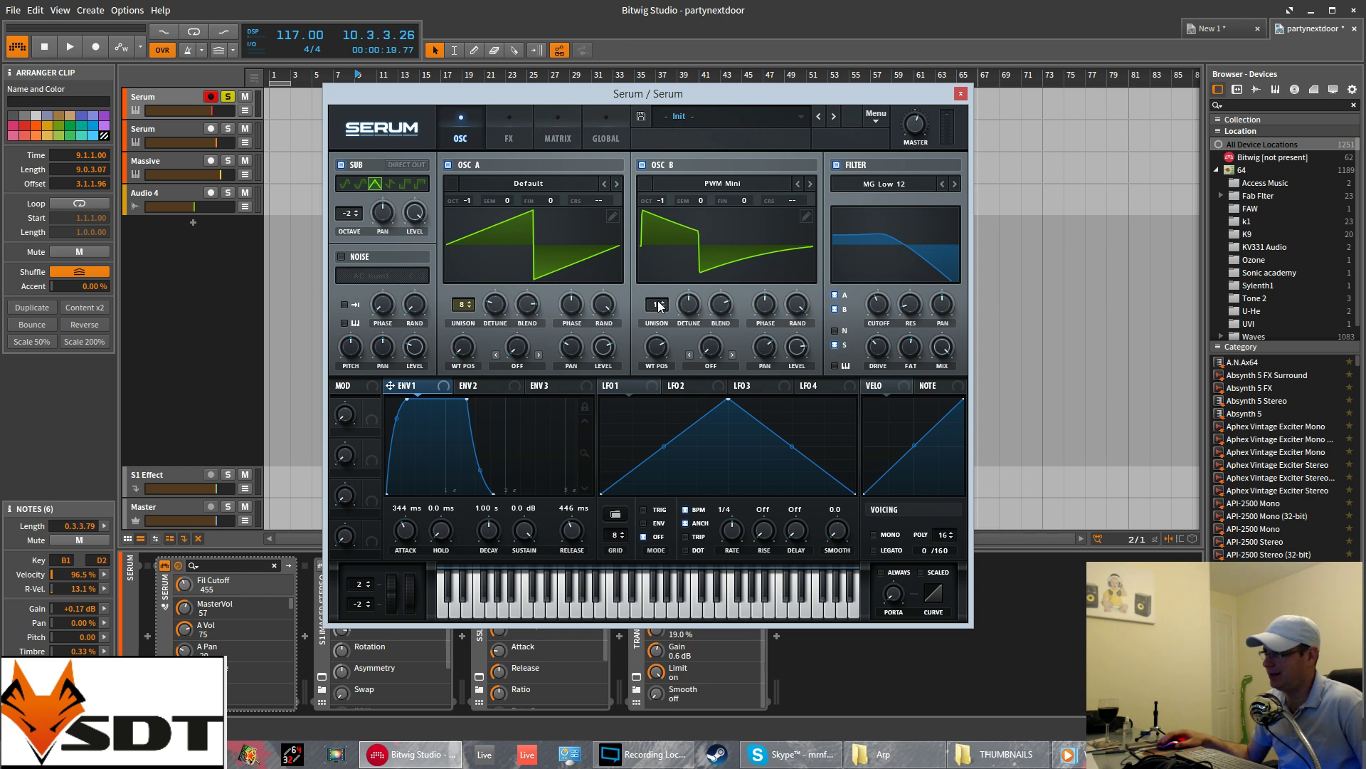
- Set OSC B to 6 unison voices with a detune of 0.08 and audition the clip
left_click_drag(656, 305, 662, 255)
key("space")
left_click_drag(689, 315, 689, 349)
key("space")
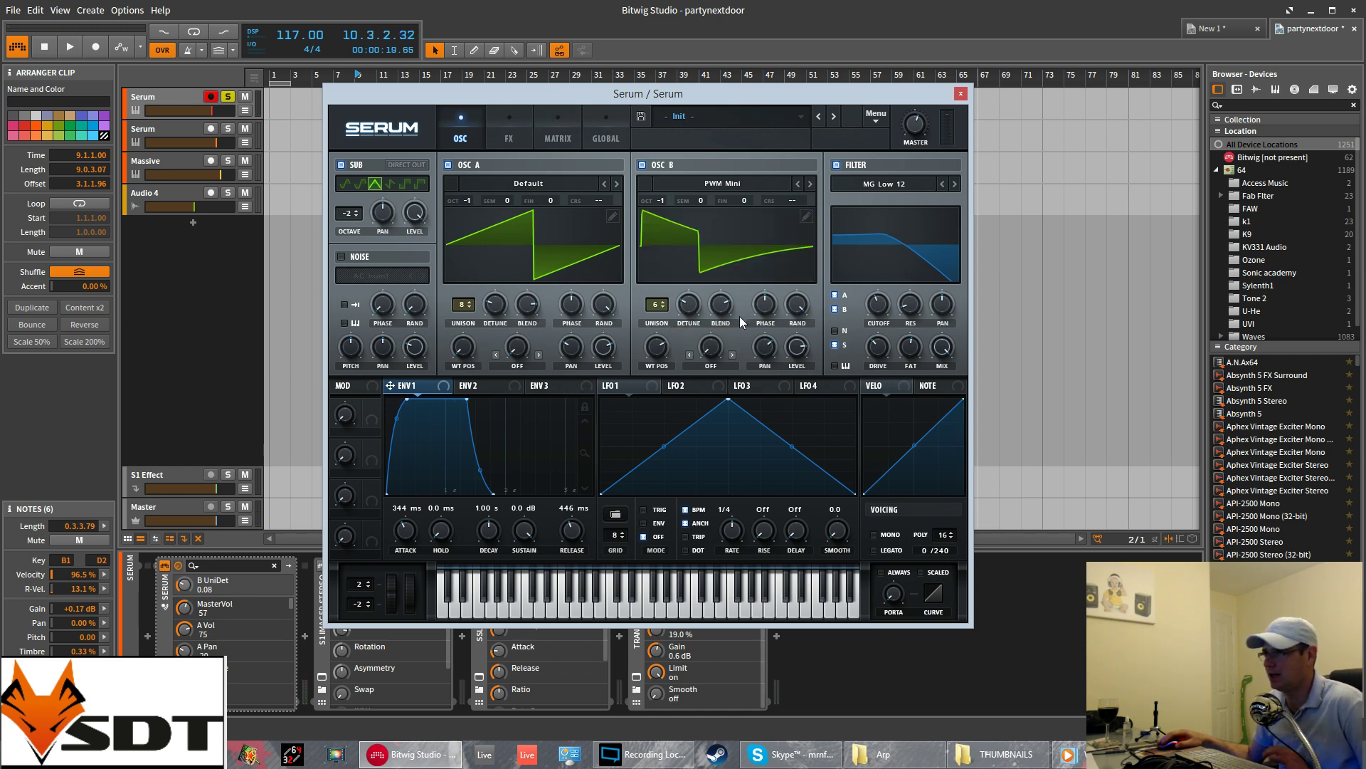
key("space")
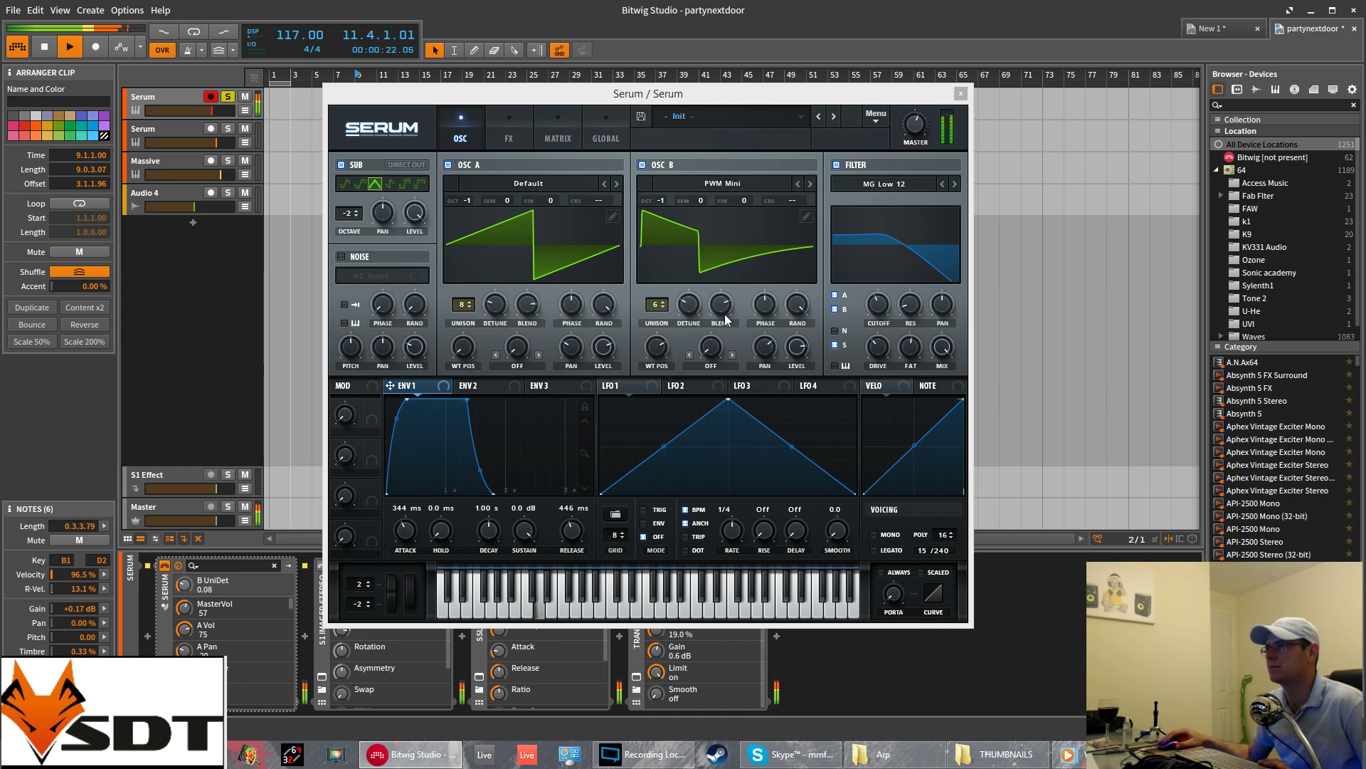
- Set OSC A's warp mode to FM Sub Osc with an amount of 14, opening the filter cutoff to 22090 while auditioning the clip
key("space")
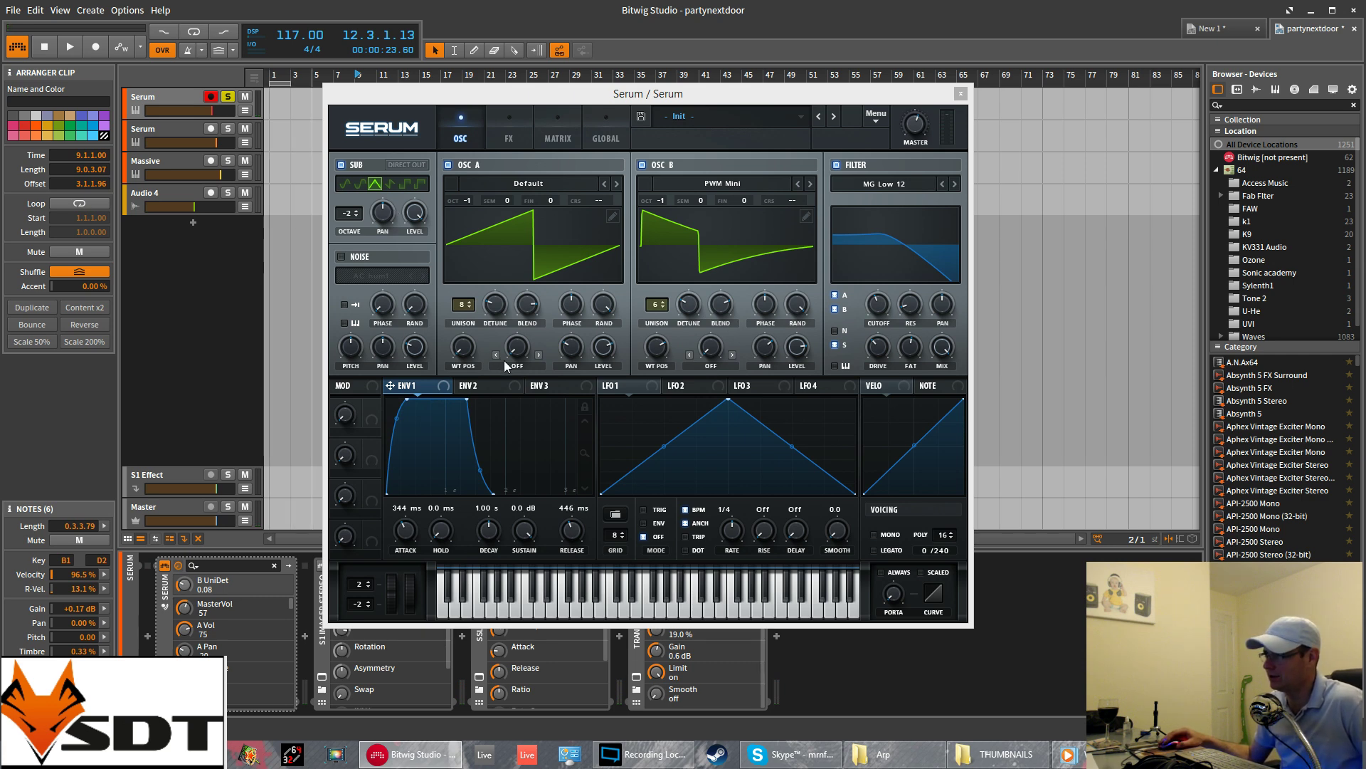
left_click(521, 368)
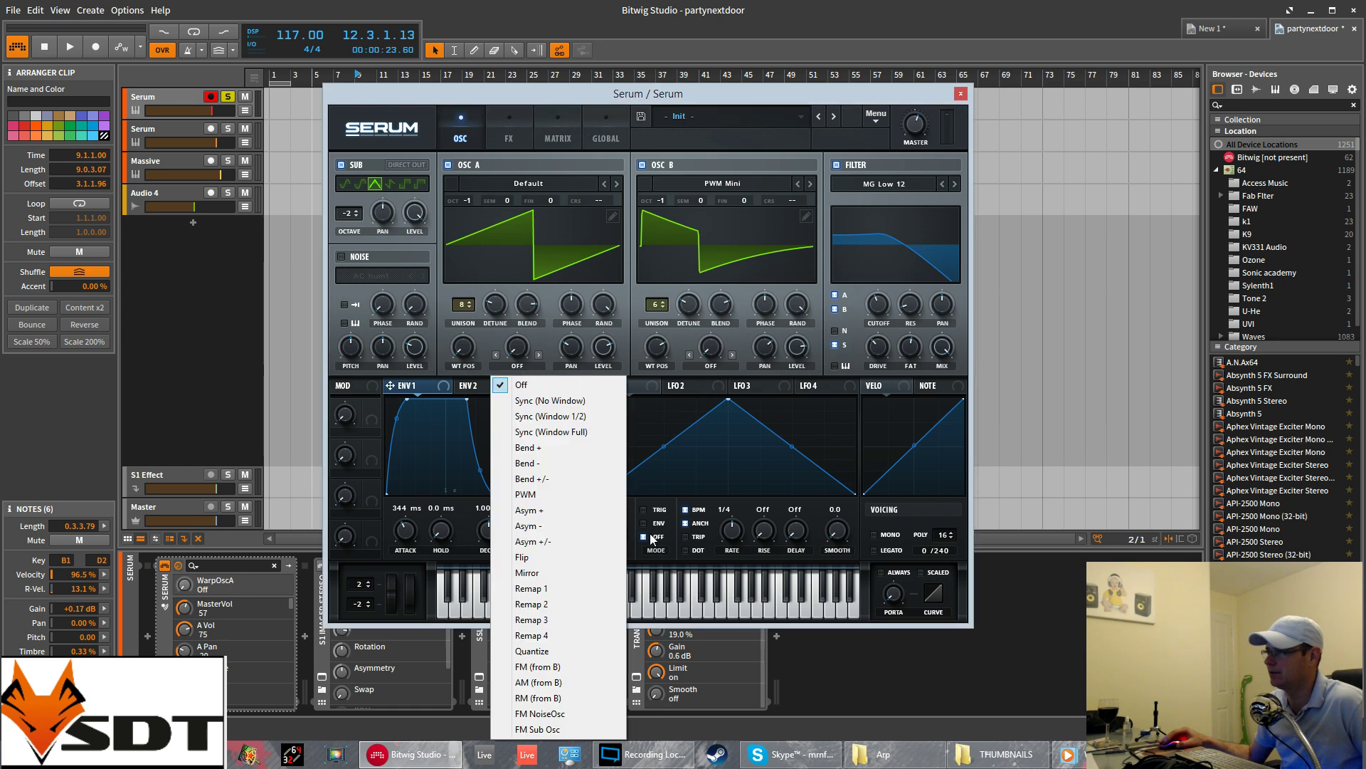
left_click(540, 729)
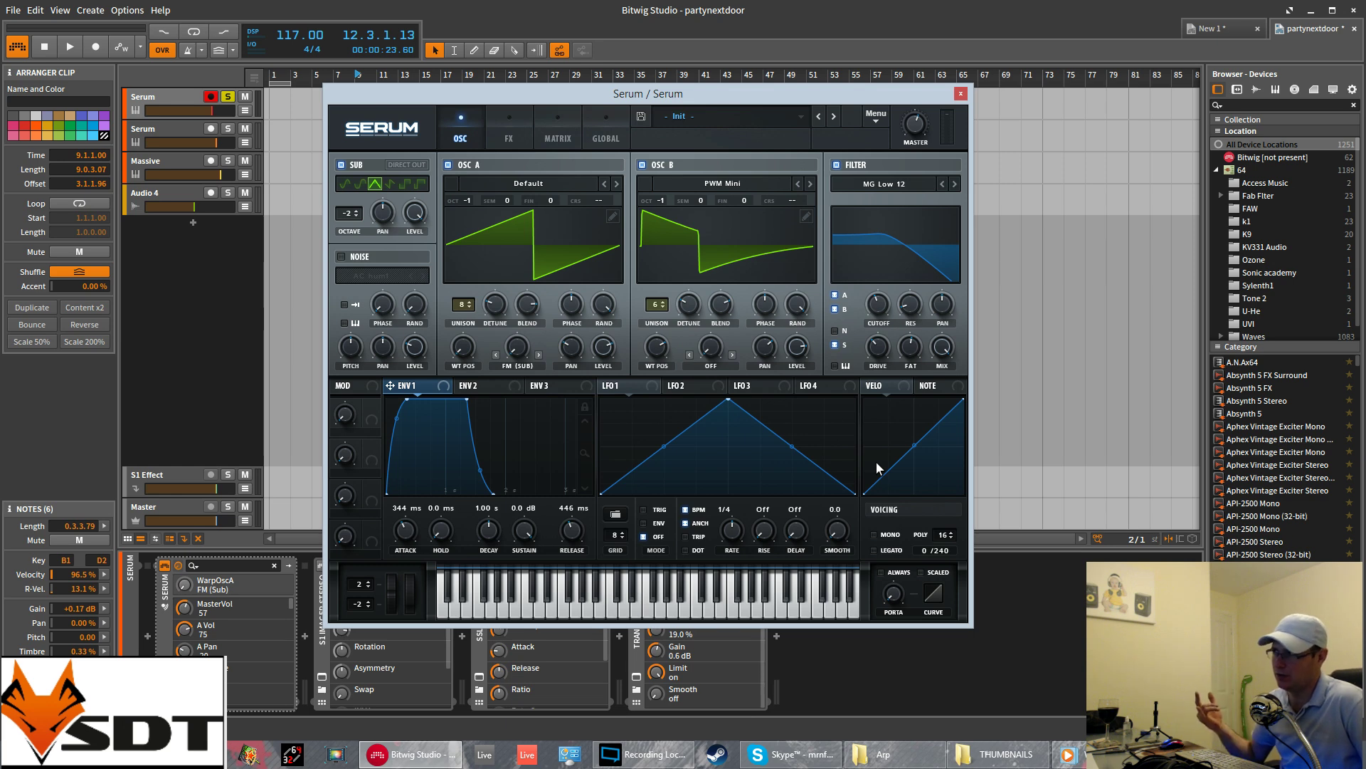
left_click(521, 351)
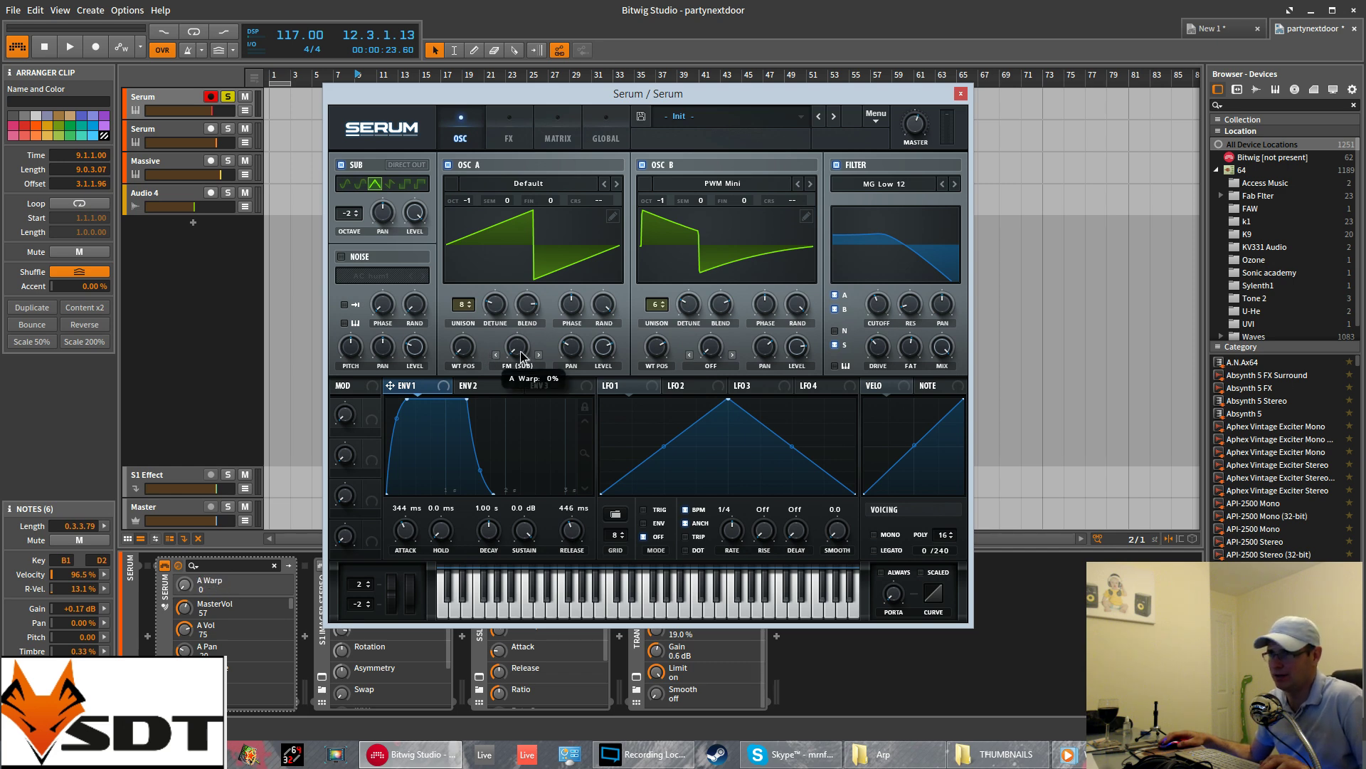
left_click_drag(520, 352, 695, 326)
key("space")
key("space")
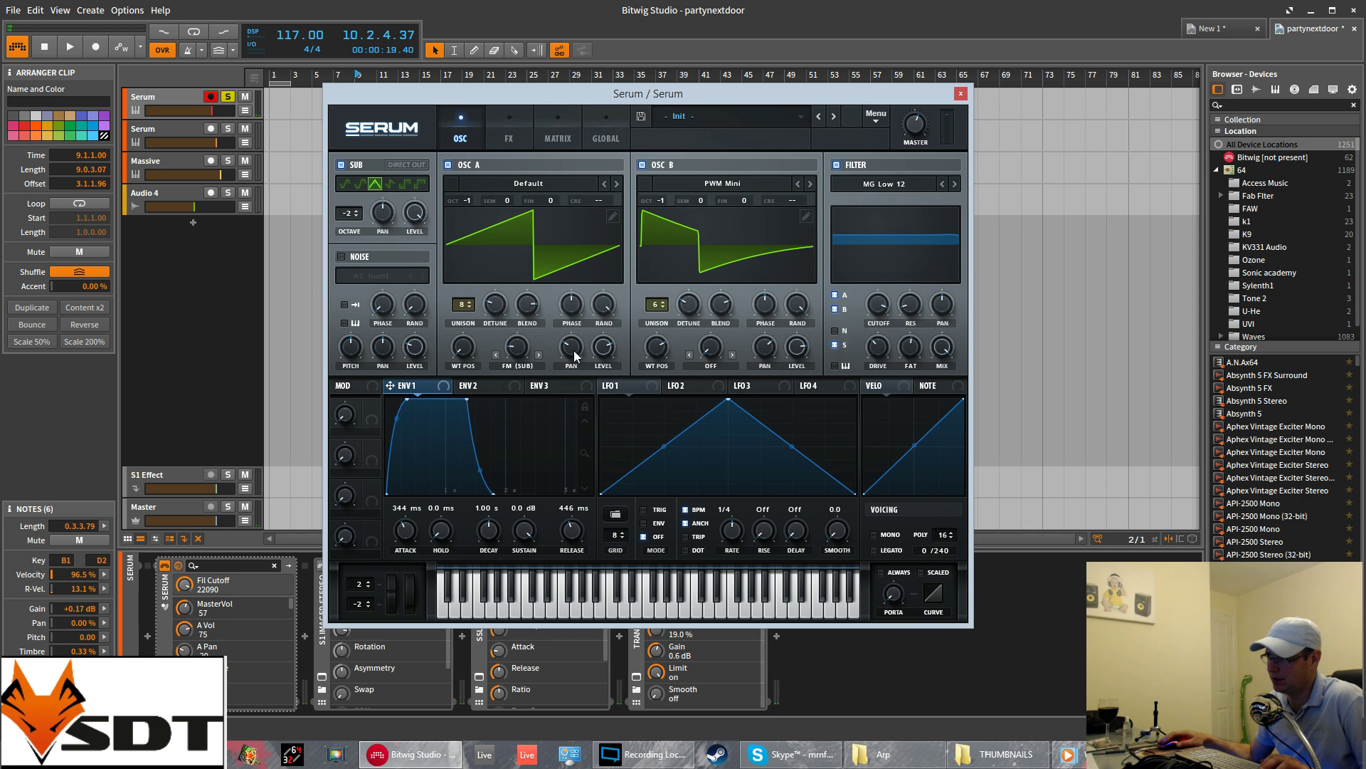
key("space")
mouse_move(505, 351)
left_mouse_down()
mouse_move(516, 336)
mouse_move(523, 365)
left_mouse_up()
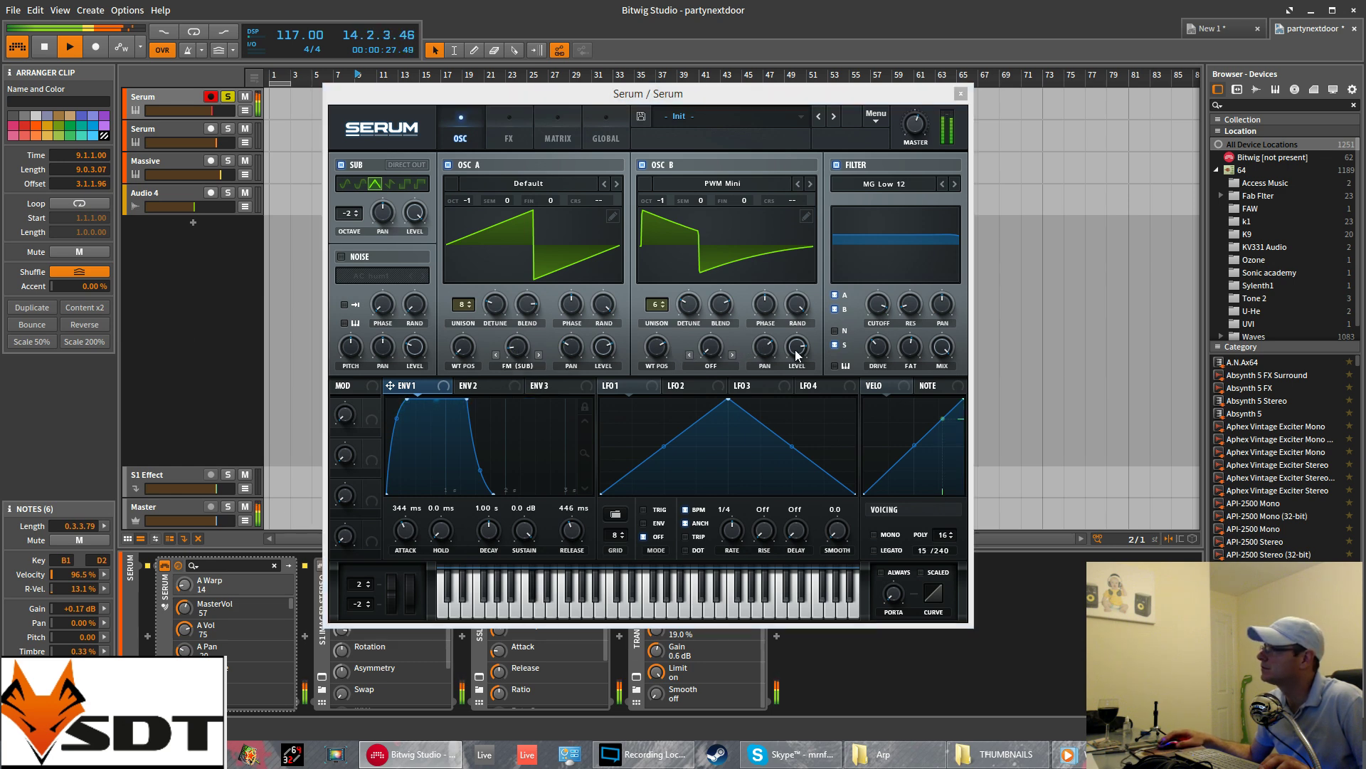
- Set OSC B's warp mode to FM Sub Osc with an amount of 11 and audition the clip
key("space")
left_click(719, 366)
left_click(743, 730)
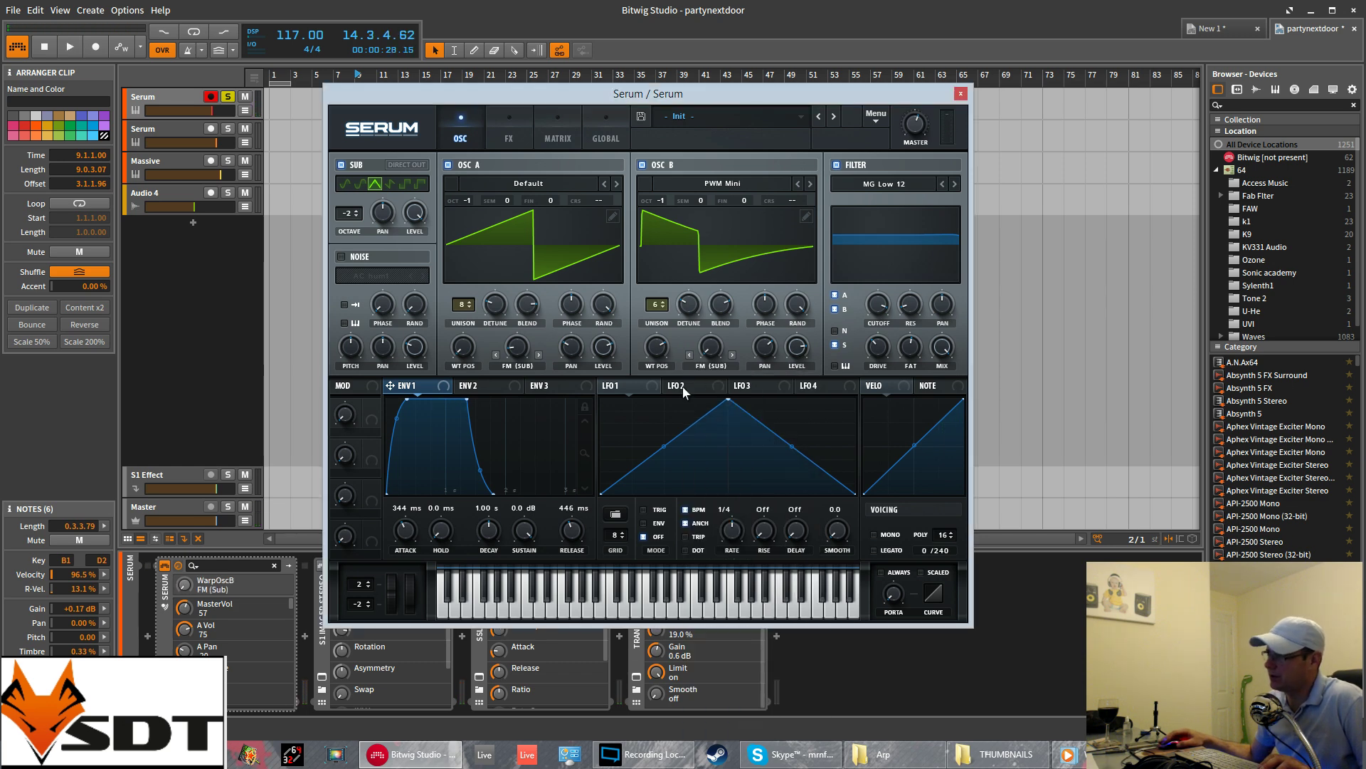
left_click_drag(716, 348, 710, 324)
key("space")
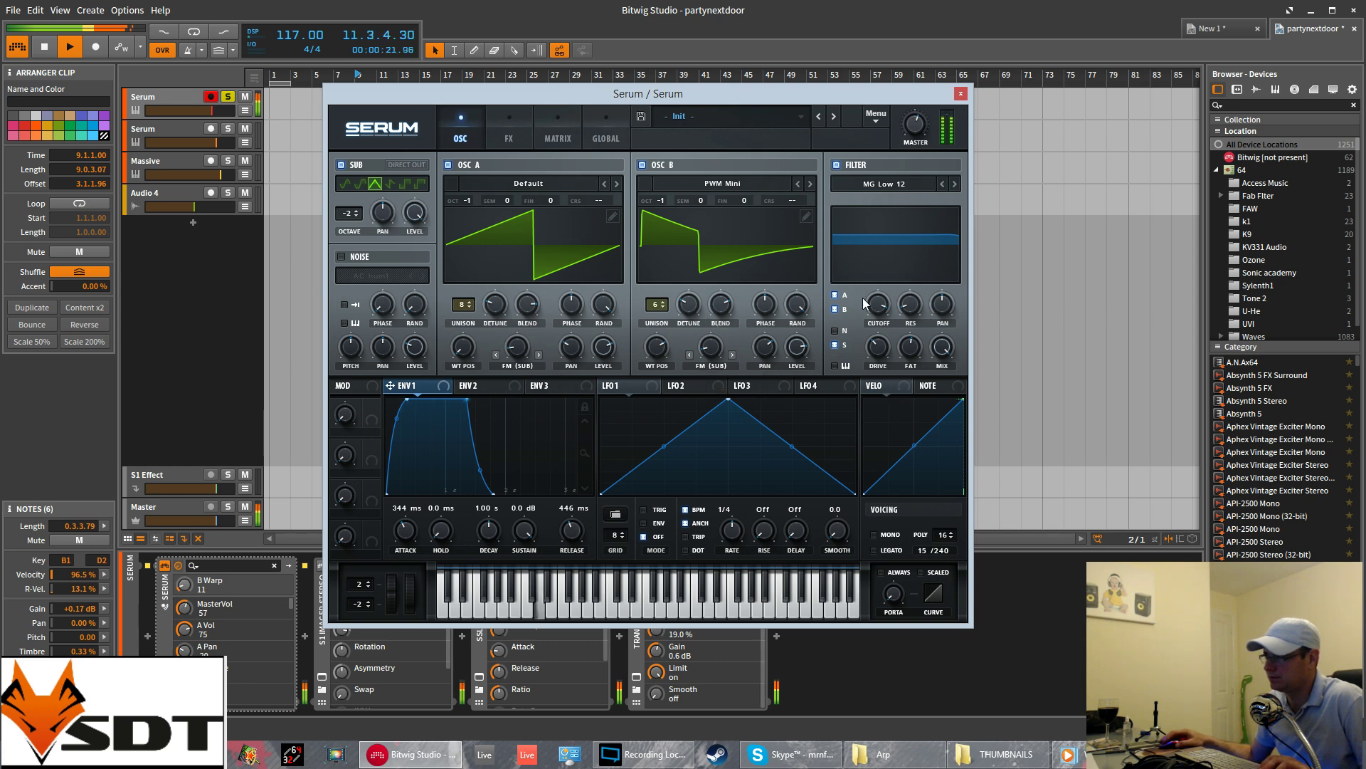
key("space")
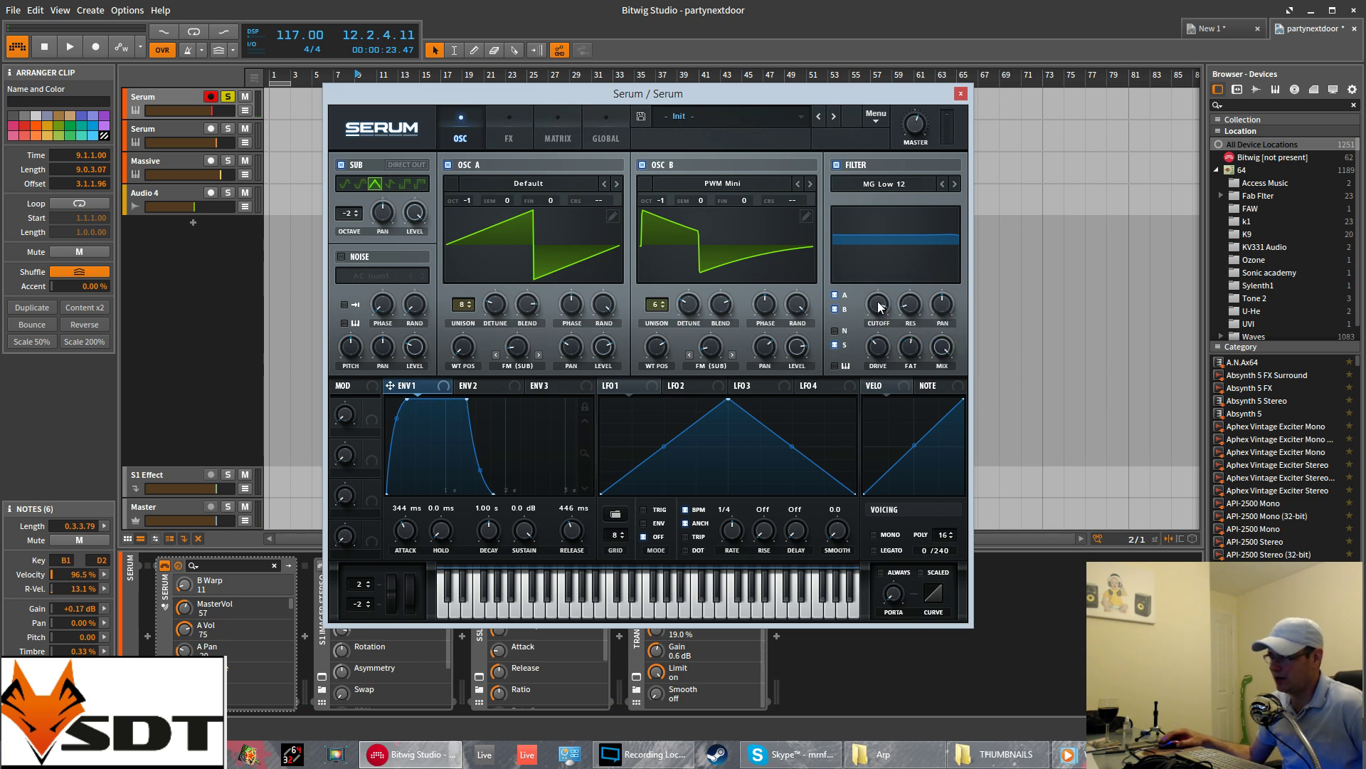
- Lower the filter cutoff to 488 and set the voice polyphony to 18 while the clip plays
left_click(880, 308)
key("space")
left_click_drag(880, 310, 887, 392)
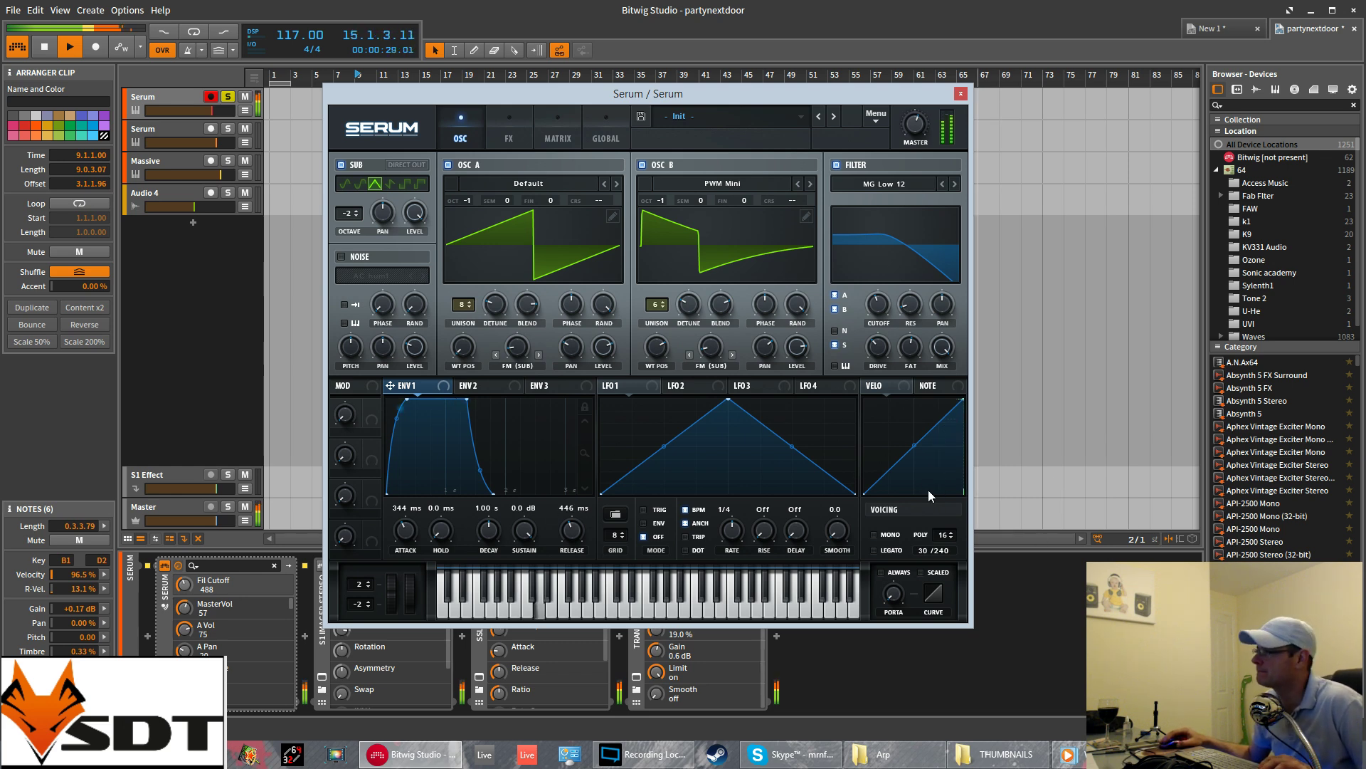
mouse_move(947, 536)
left_mouse_down()
mouse_move(944, 453)
mouse_move(960, 569)
mouse_move(965, 549)
left_mouse_up()
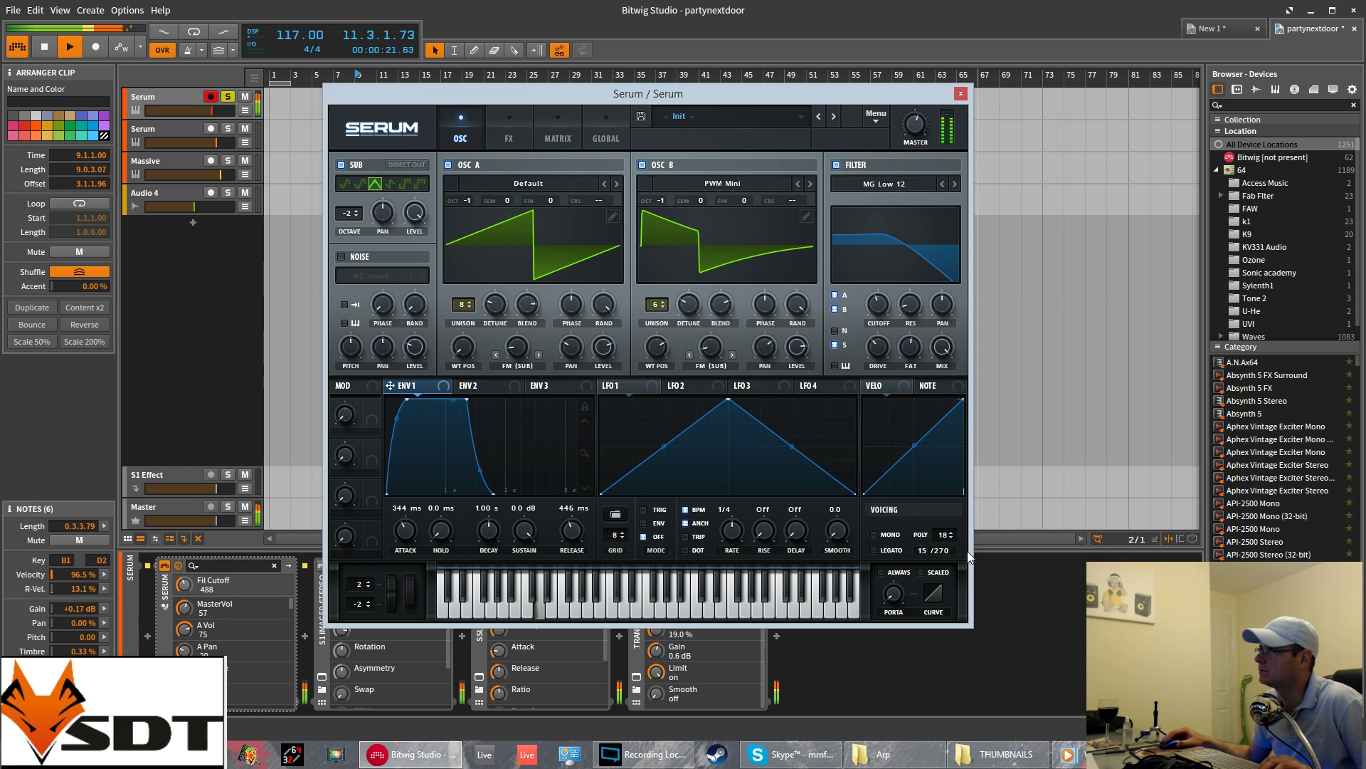
key("space")
- Enable the compressor effect with a 2:1 ratio and a gain of 13.4 dB, checking it against the playing clip
left_click(504, 138)
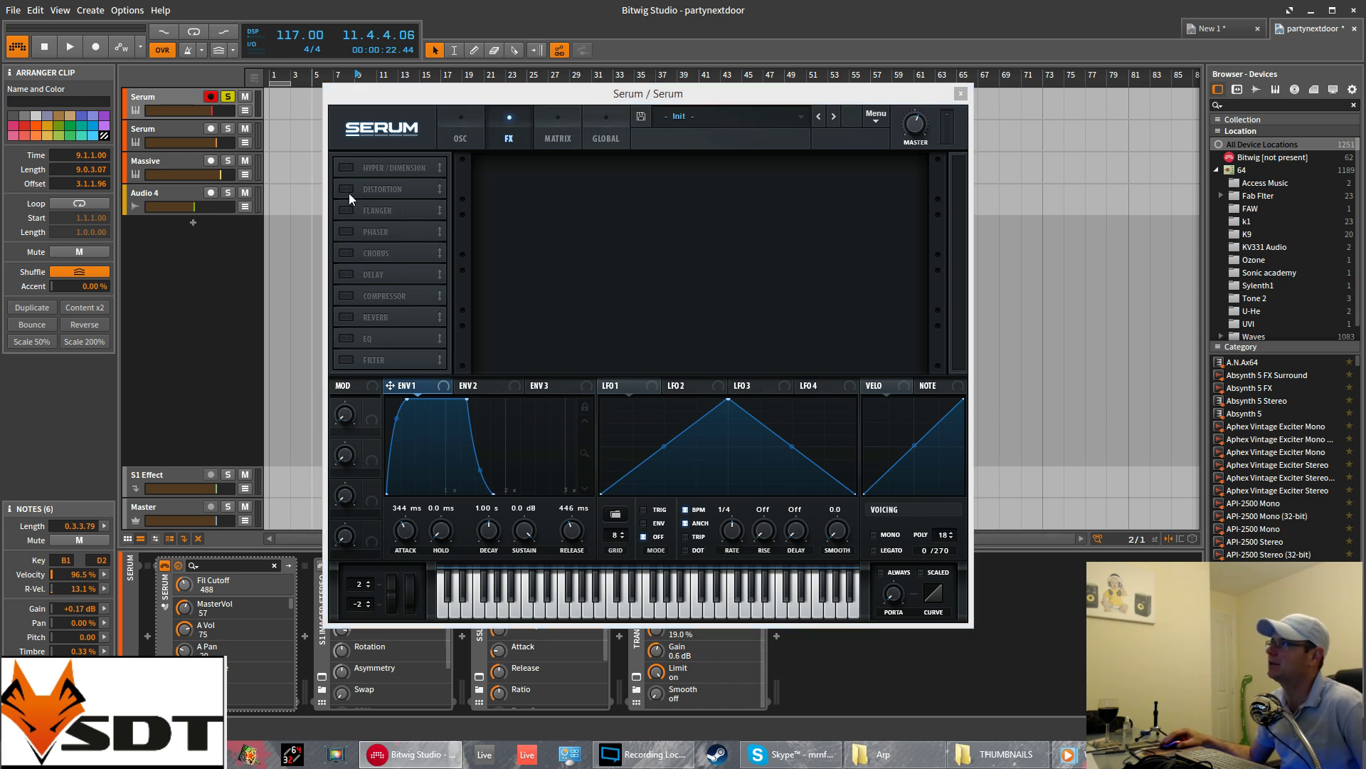
left_click(346, 295)
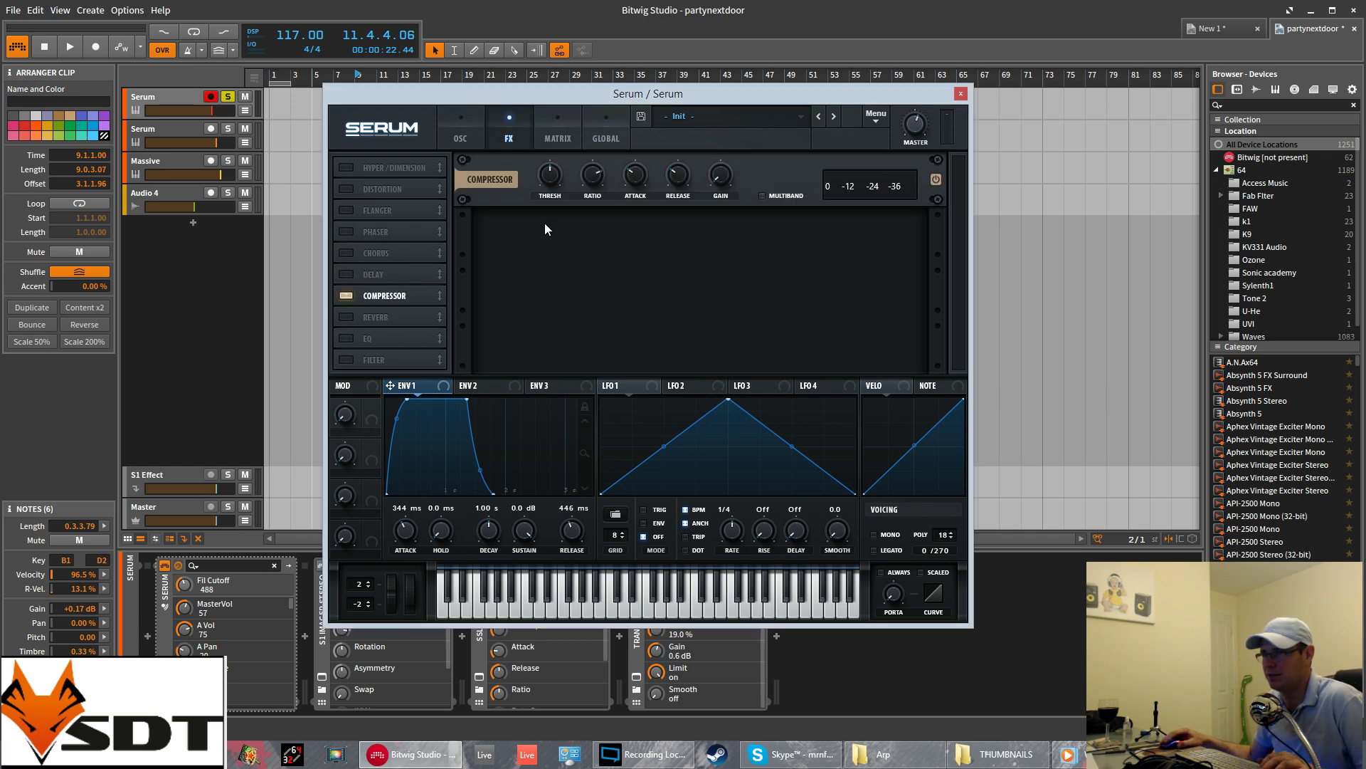
left_click_drag(553, 194, 589, 202)
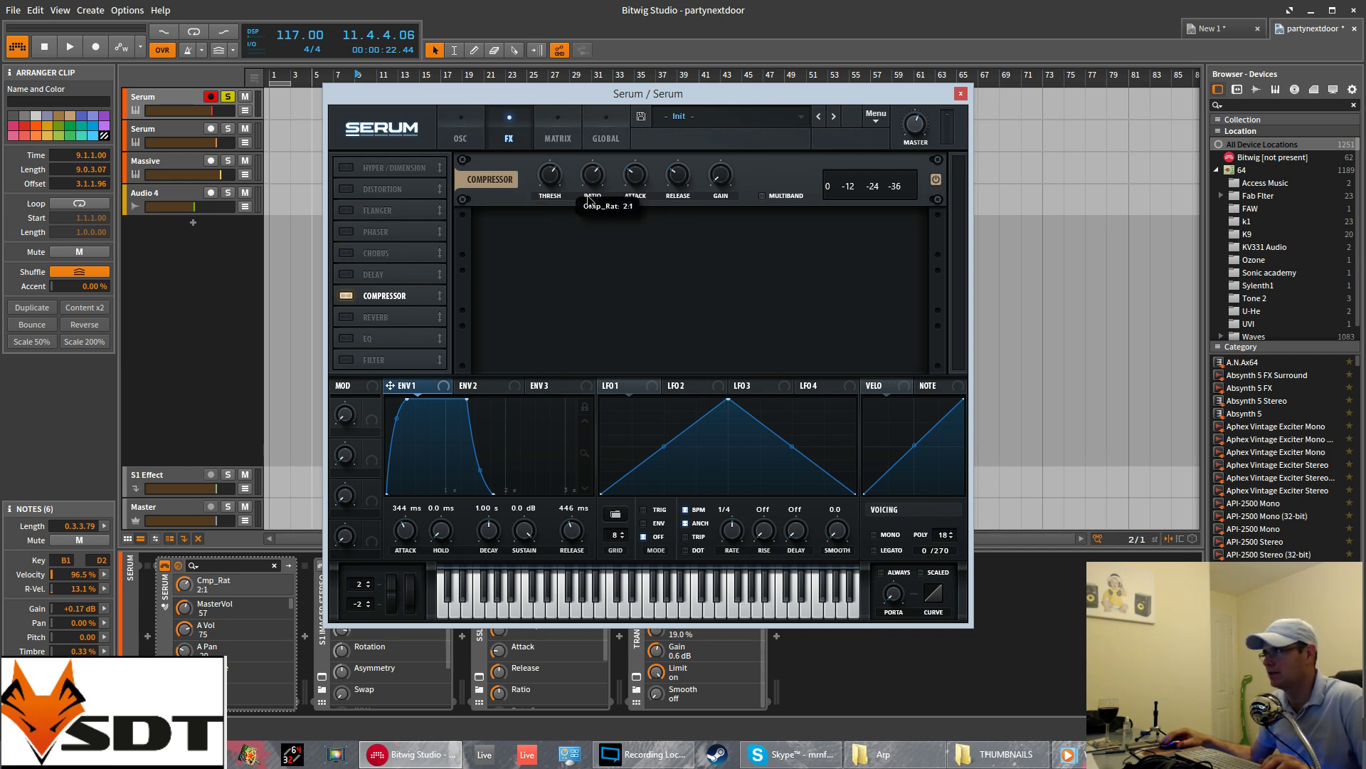
left_click_drag(629, 180, 629, 177)
left_click_drag(720, 176, 713, 126)
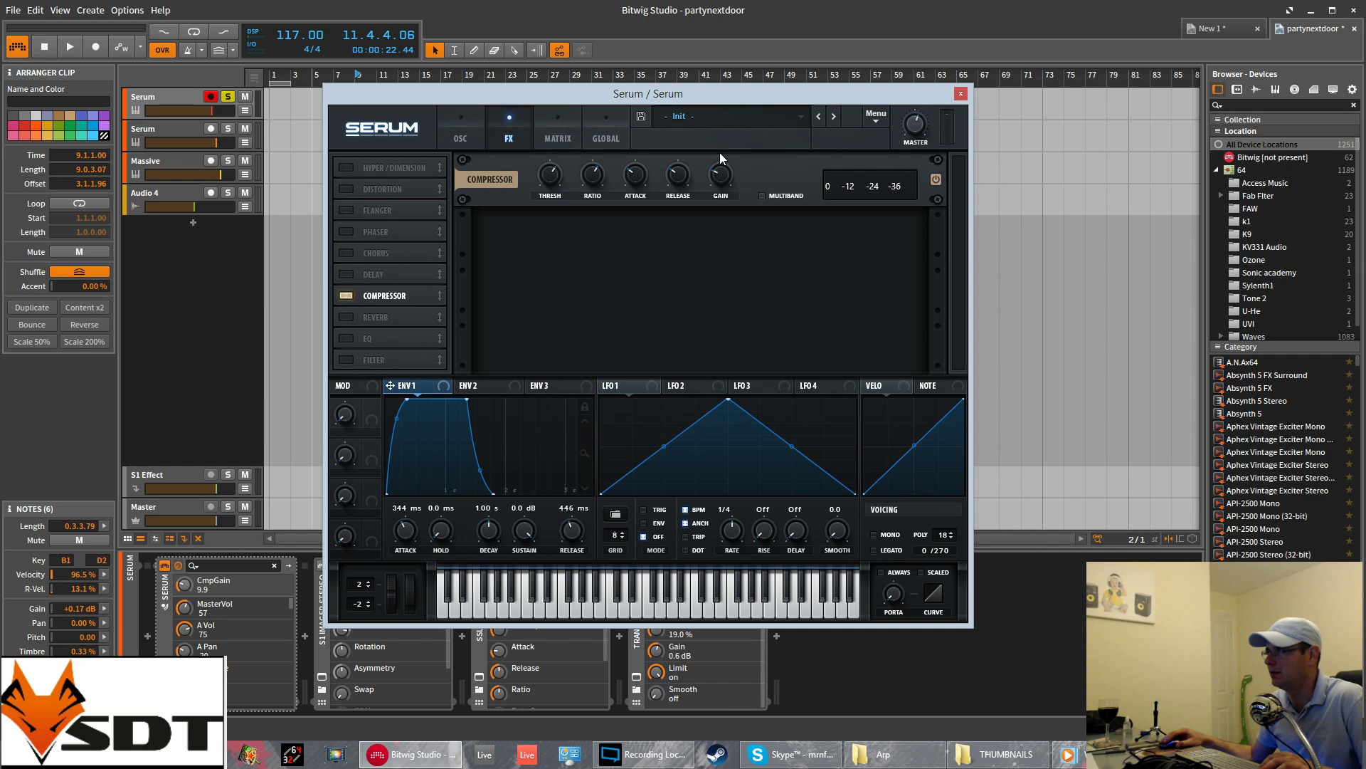
key("space")
mouse_move(721, 182)
left_mouse_down()
mouse_move(722, 146)
mouse_move(723, 180)
left_mouse_up()
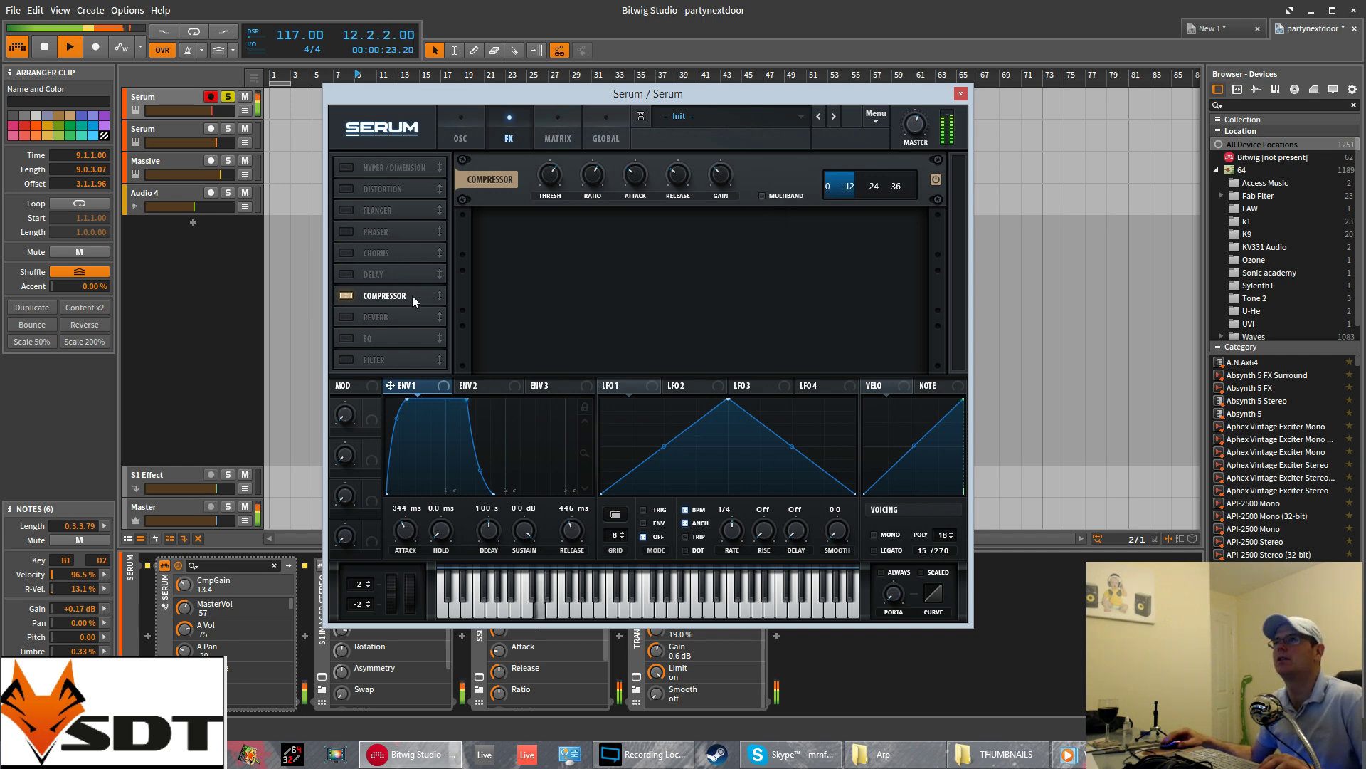
key("space")
- Enable the EQ effect with a Peak low band at Q 44 and trim the compressor gain to about 12.4 dB during playback
left_click(347, 338)
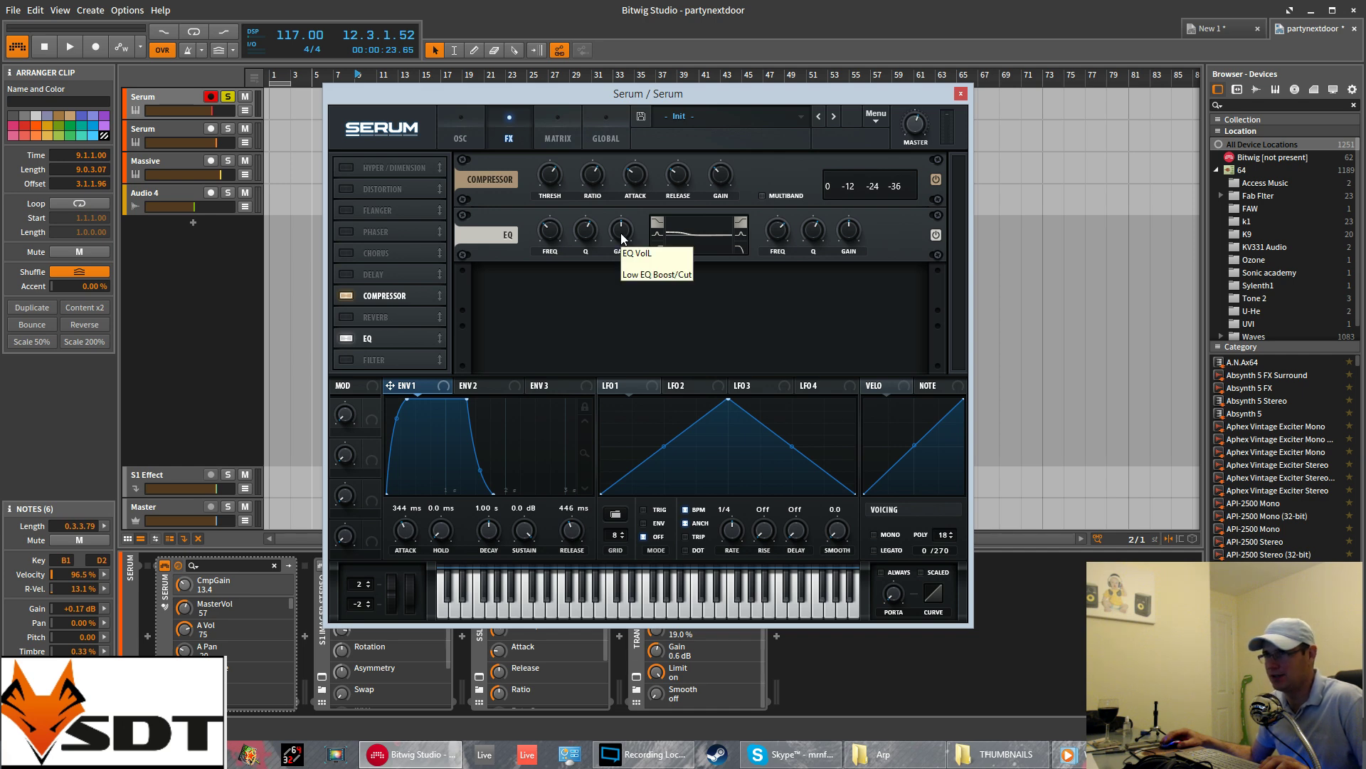
left_click(656, 234)
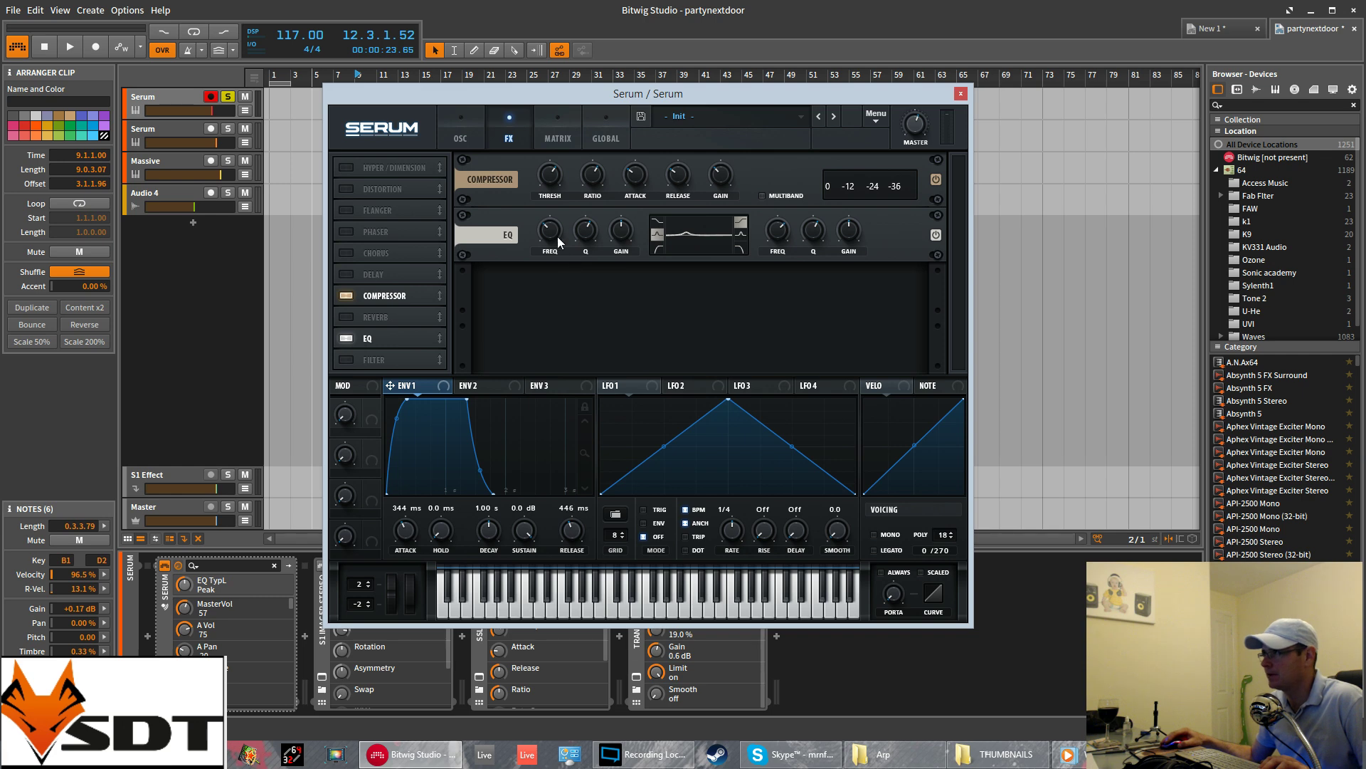
left_click_drag(556, 234, 594, 262)
key("space")
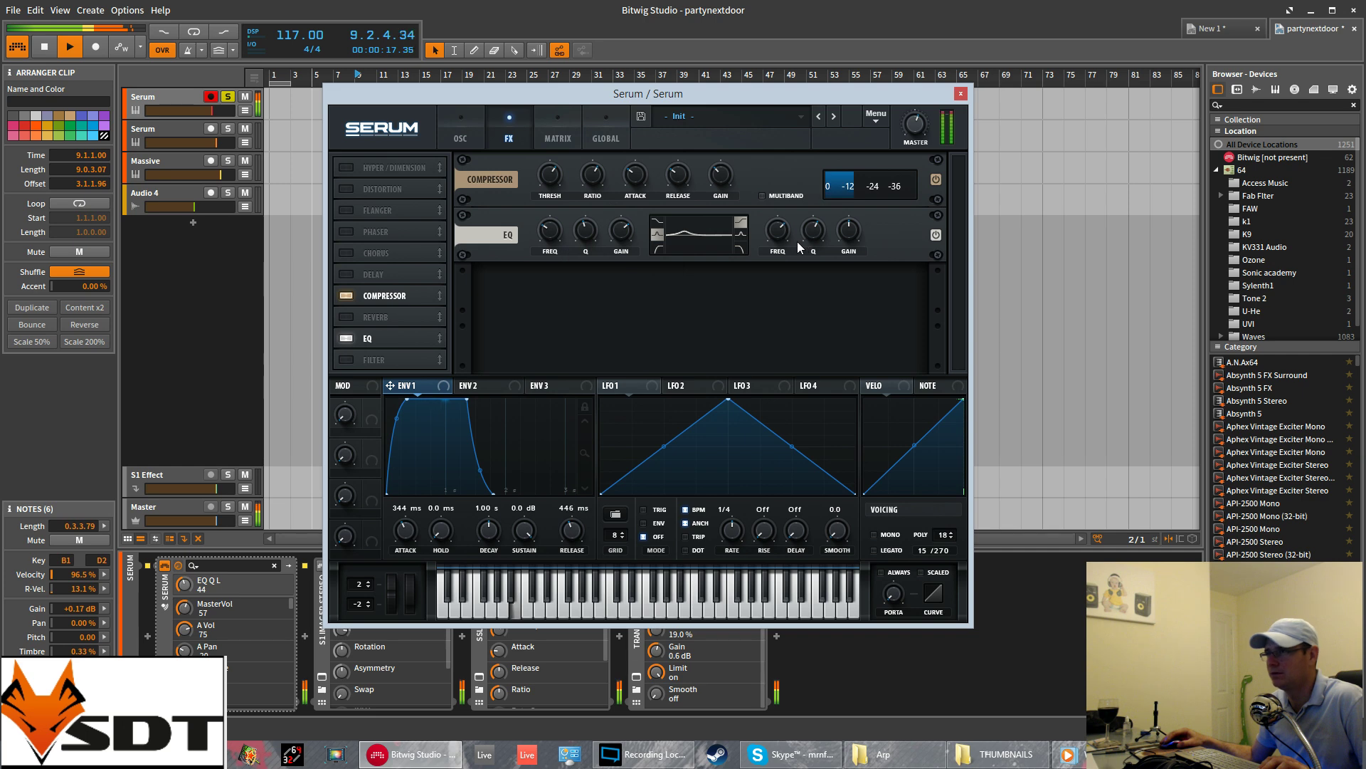
left_click(723, 179)
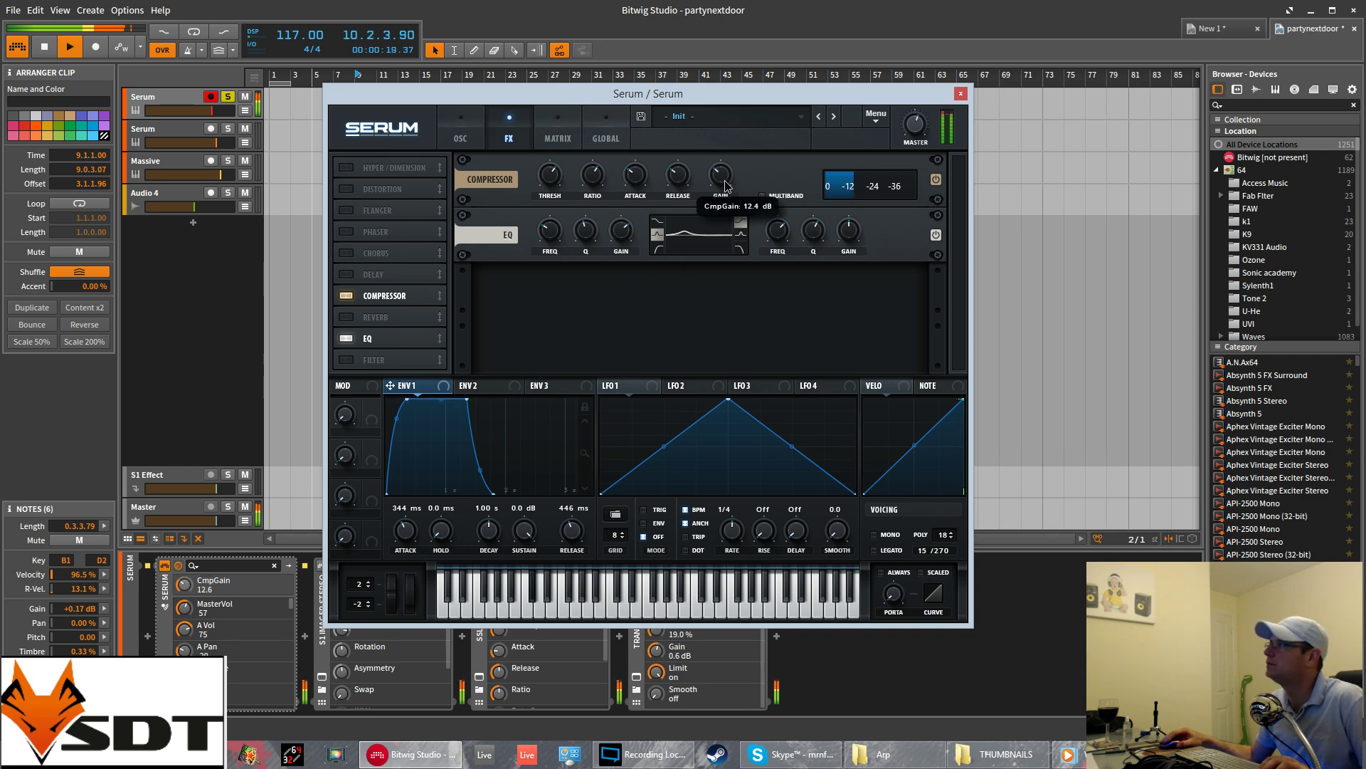
- Switch the EQ's high band to LPF and set its frequency to 2672 Hz
left_click(739, 249)
key("space")
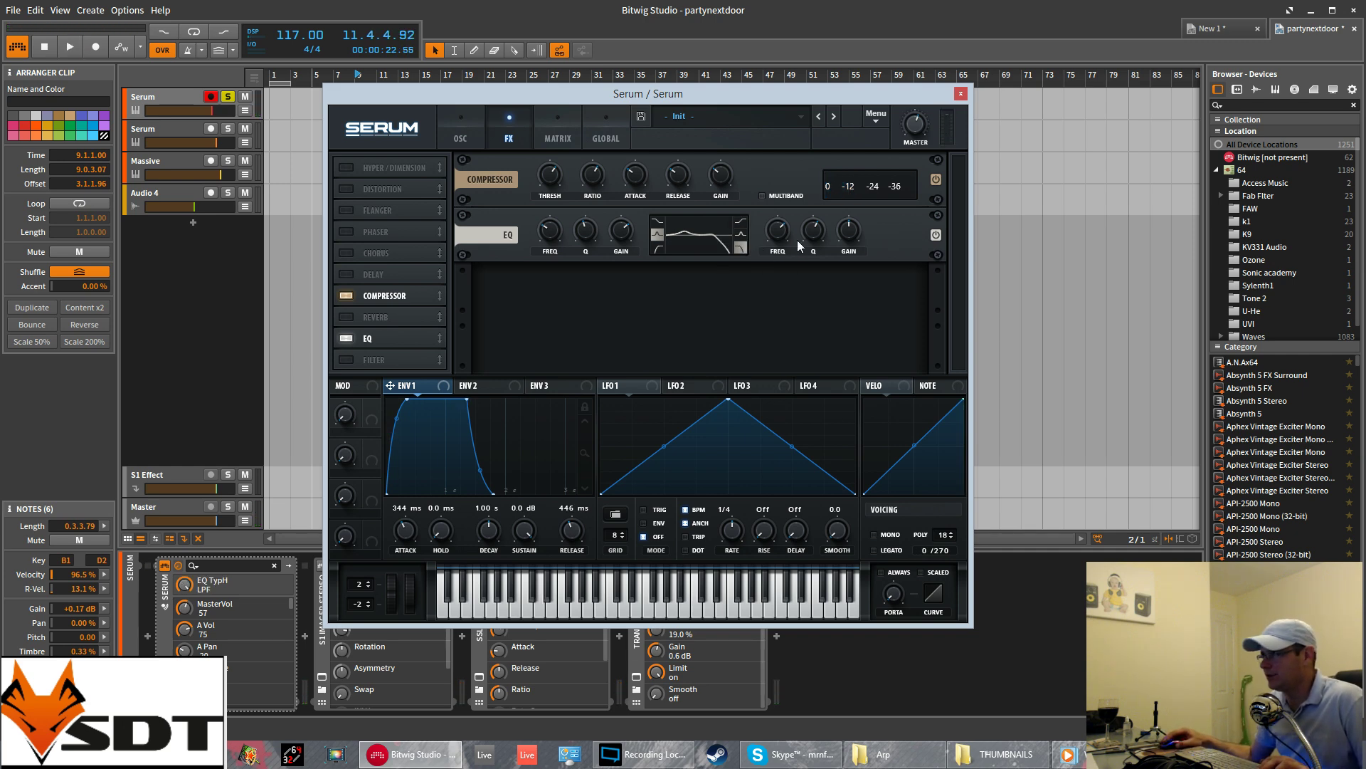
left_click(849, 230)
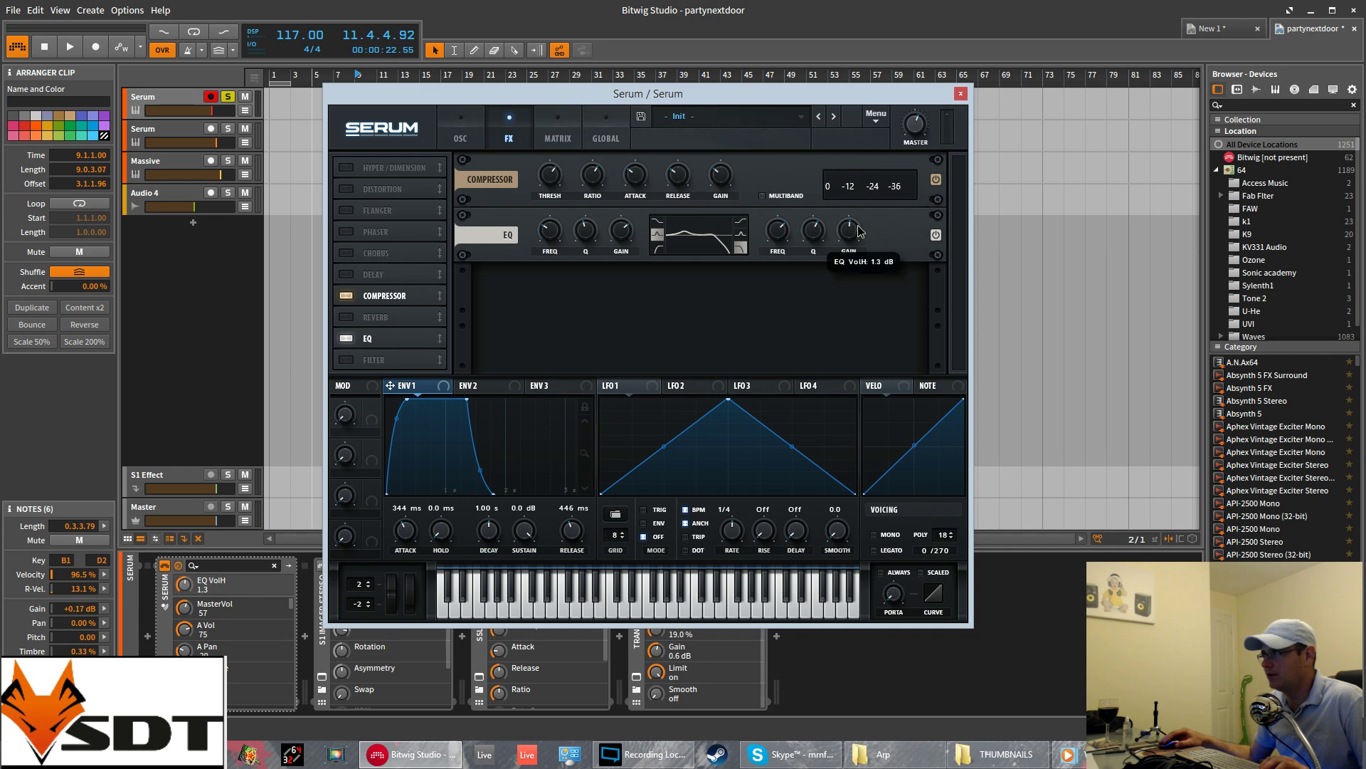
left_click(814, 244)
left_click_drag(814, 244, 778, 231)
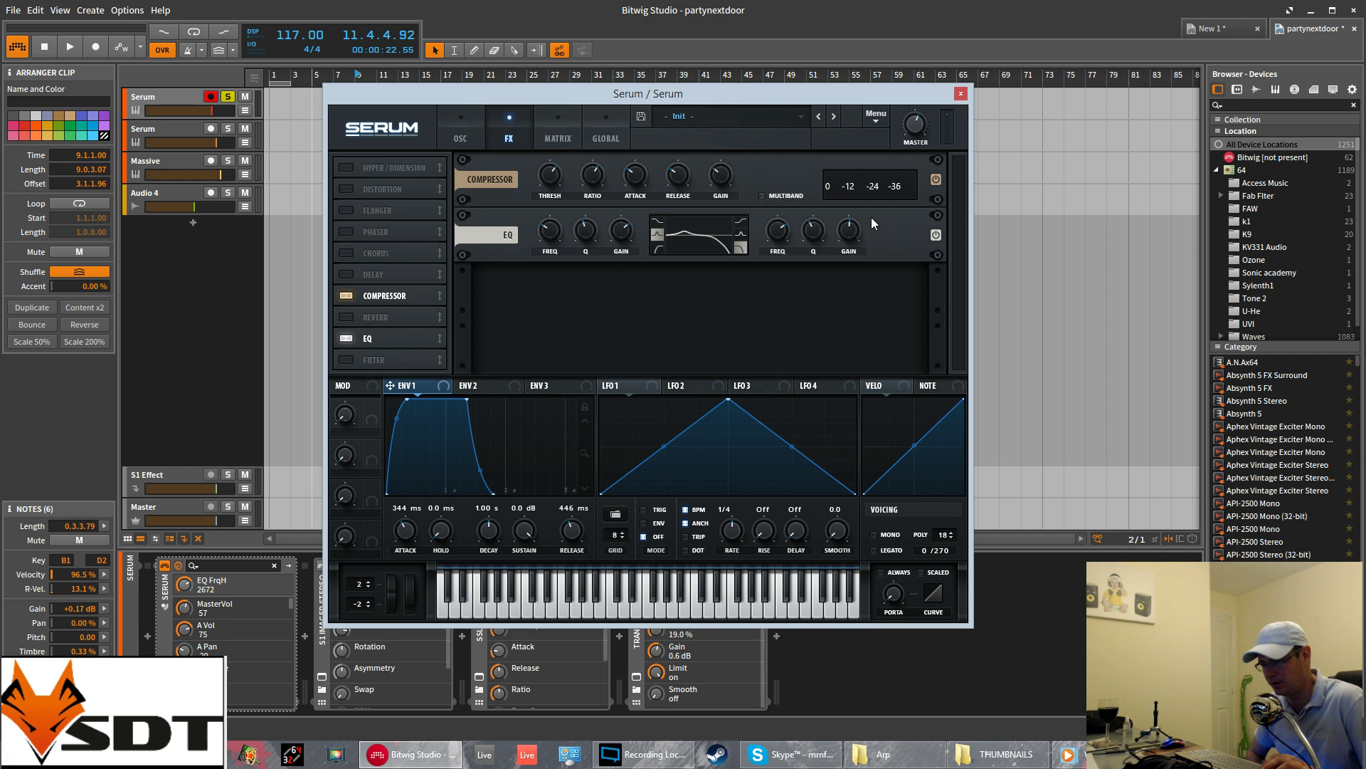
- Play the clip and compare the sound with the EQ bypassed and enabled
key("space")
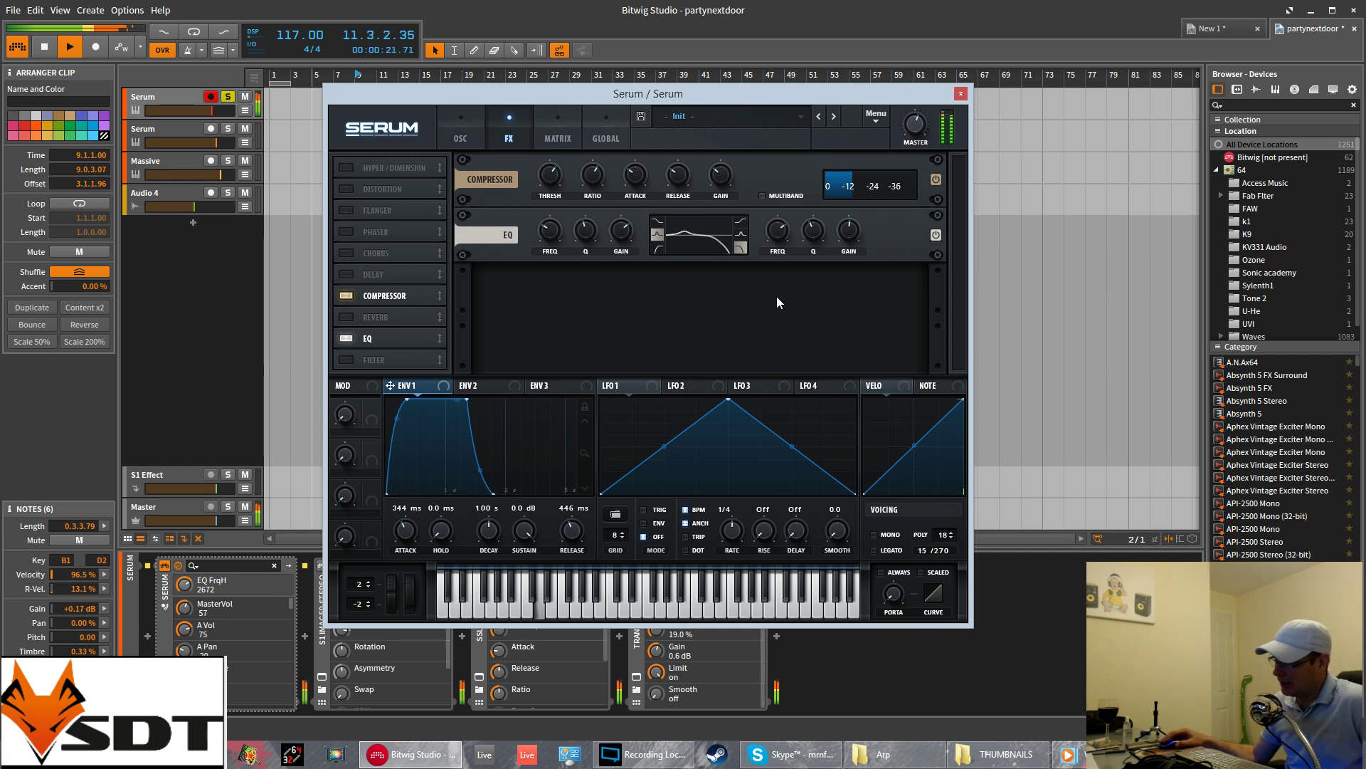
left_click(346, 339)
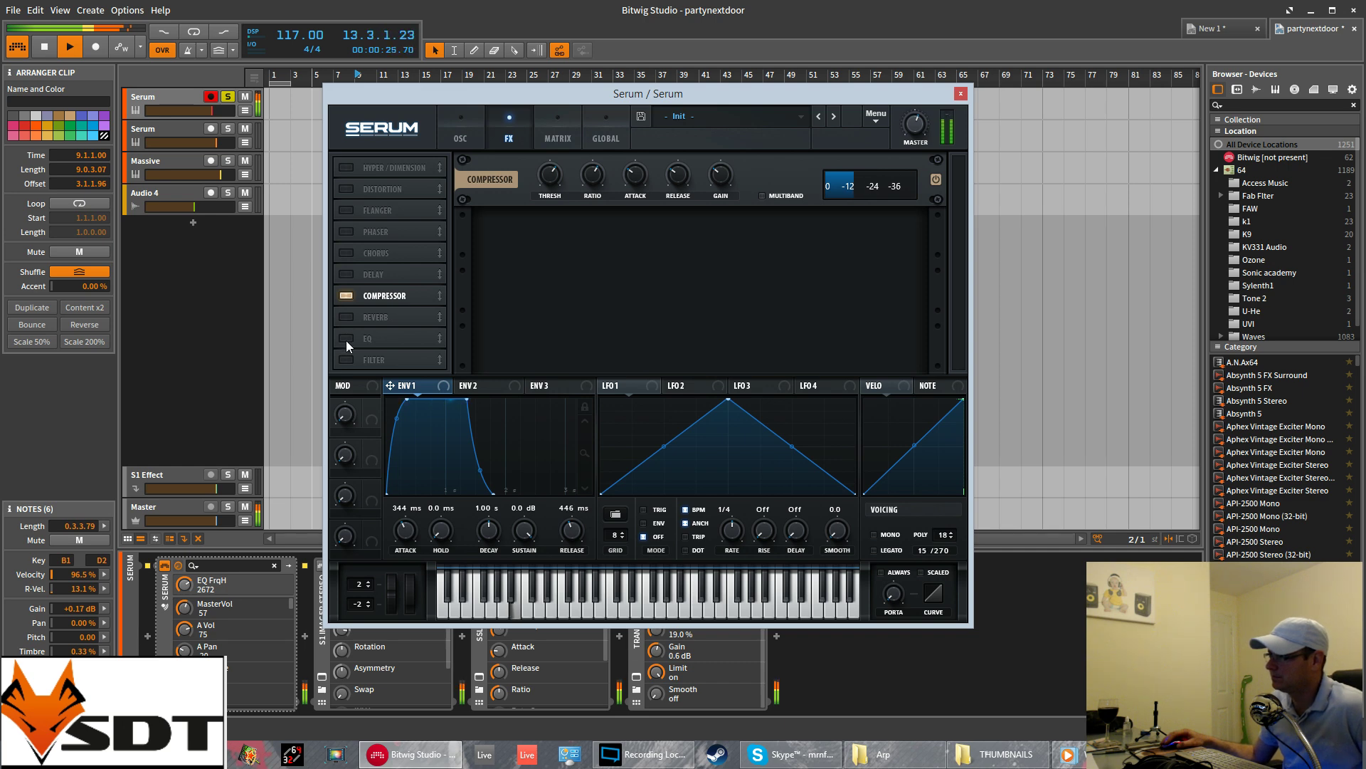
left_click(346, 339)
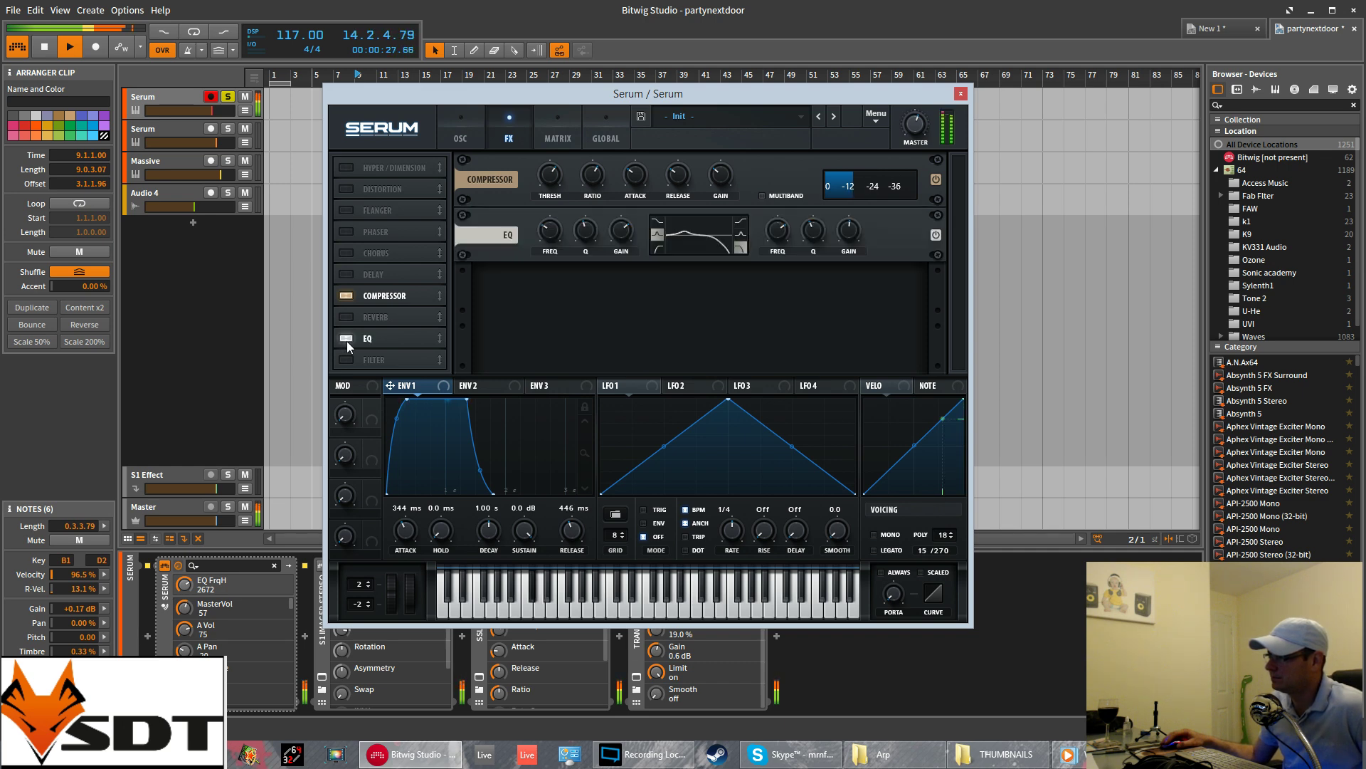
- Lower the master volume to 49, stop playback and return to the oscillator page
left_click_drag(917, 125, 916, 136)
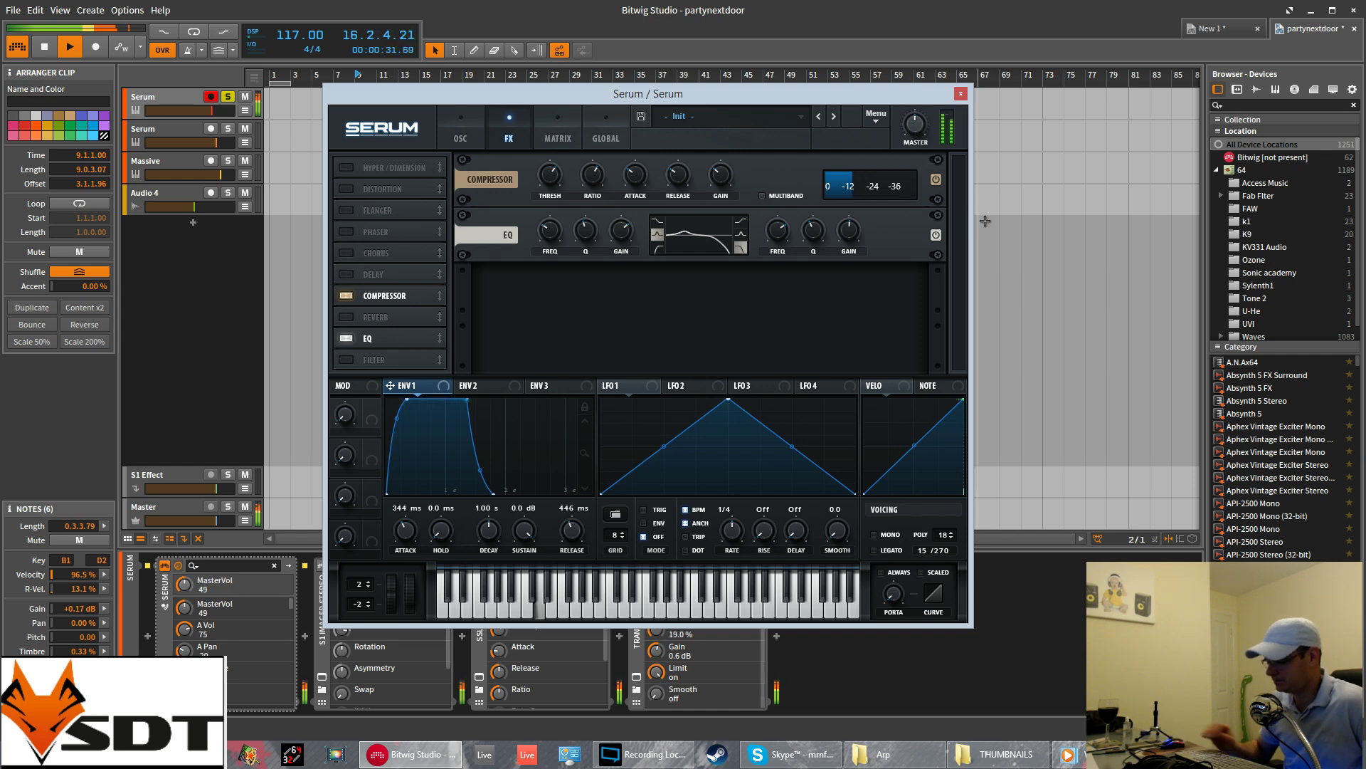
key("space")
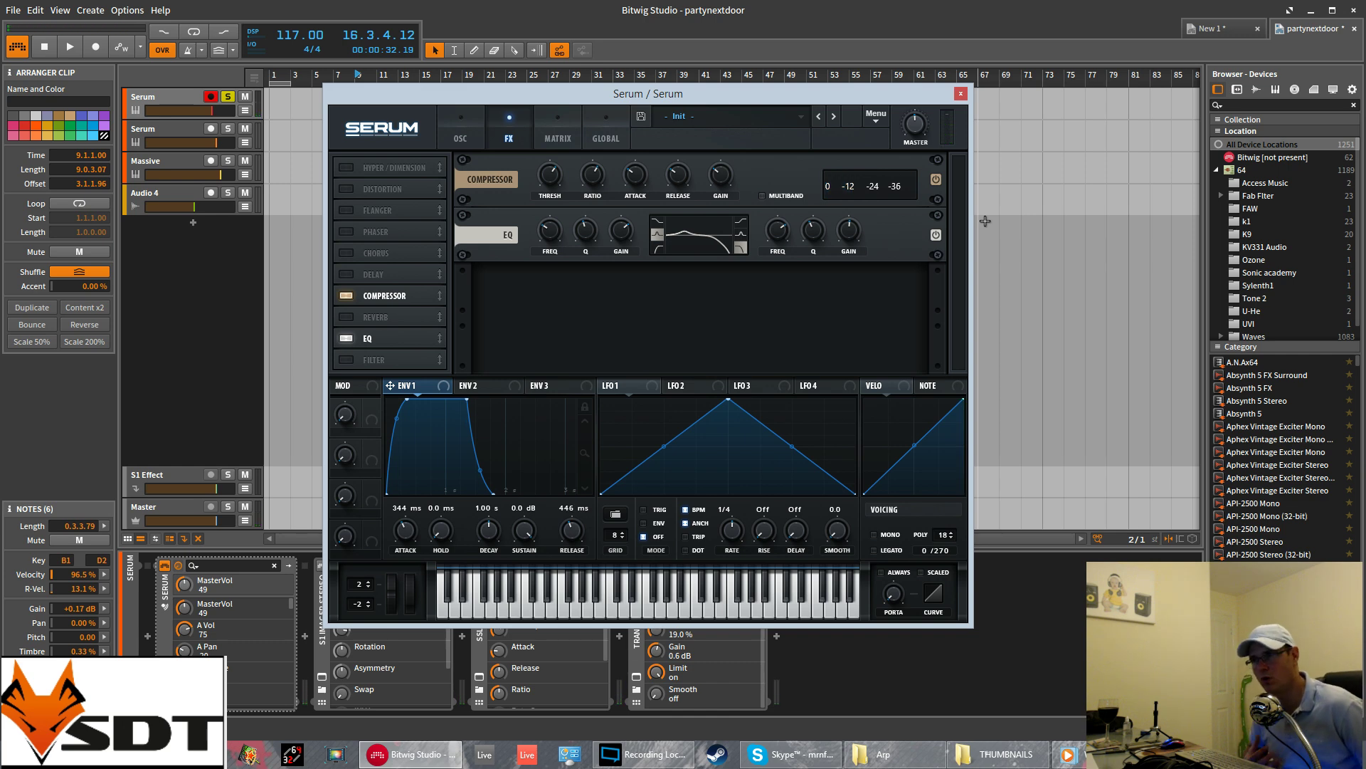
left_click(479, 134)
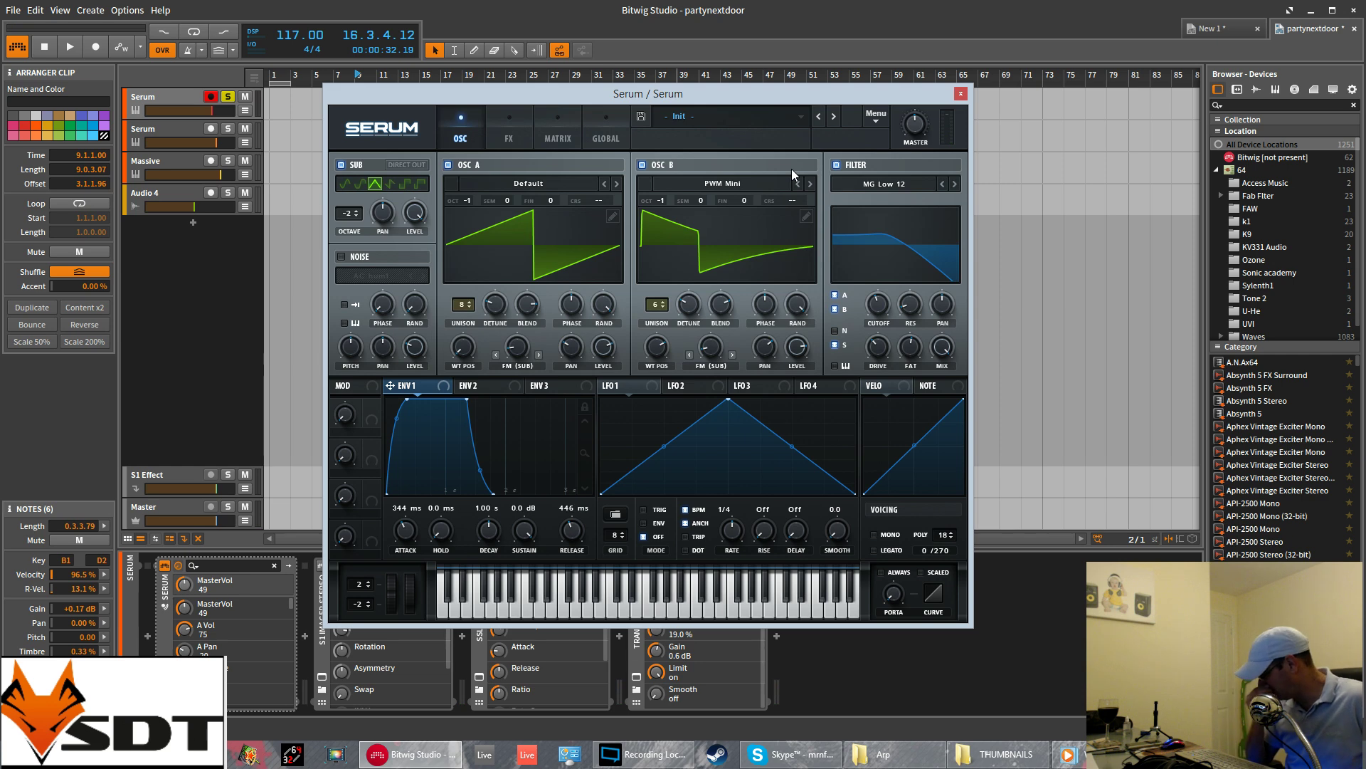